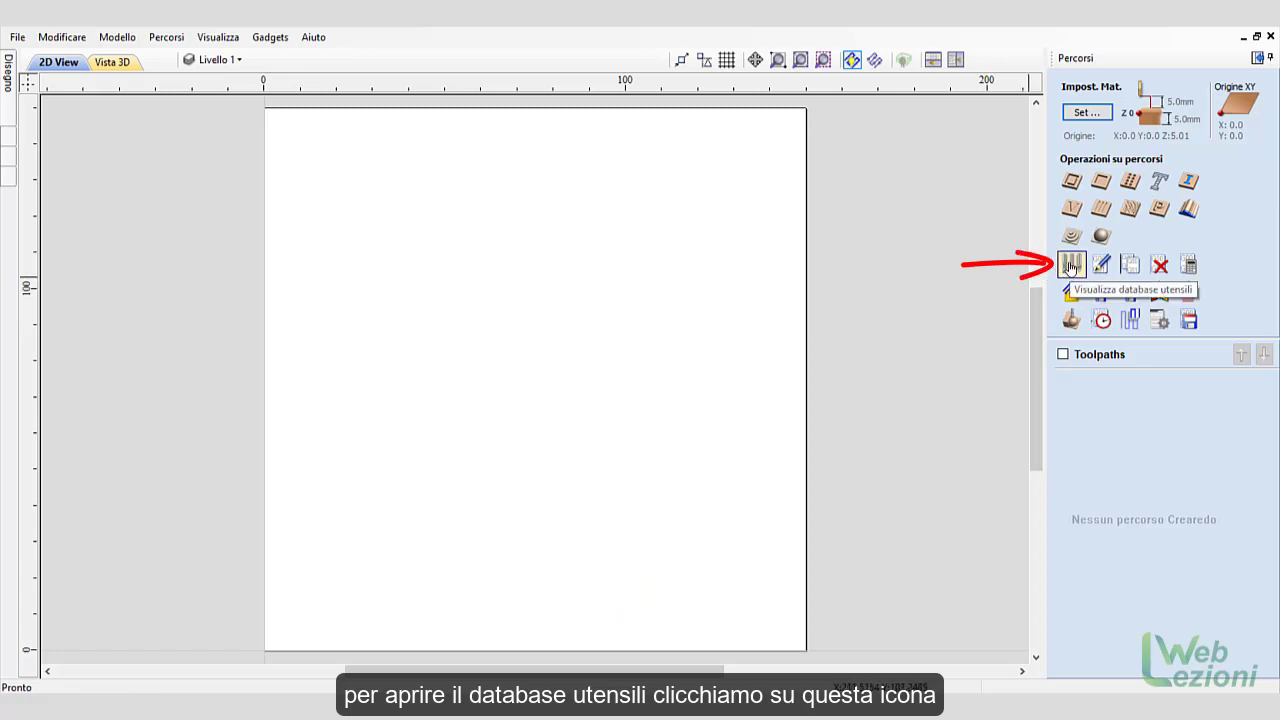
Step: Open the tool database and examine the parameters of the imperial End Mills and Ball Nose tools
{"action": "left_click", "coordinate": [1070, 266]}
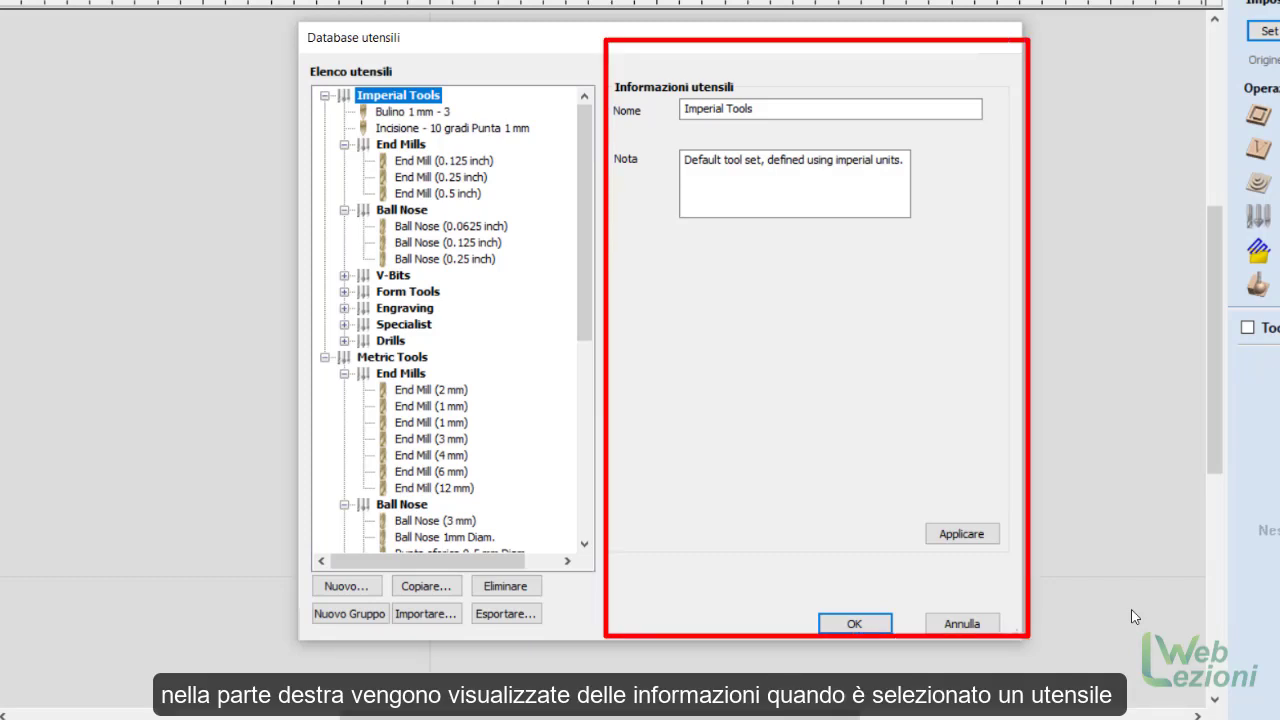
{"action": "left_click", "coordinate": [430, 161]}
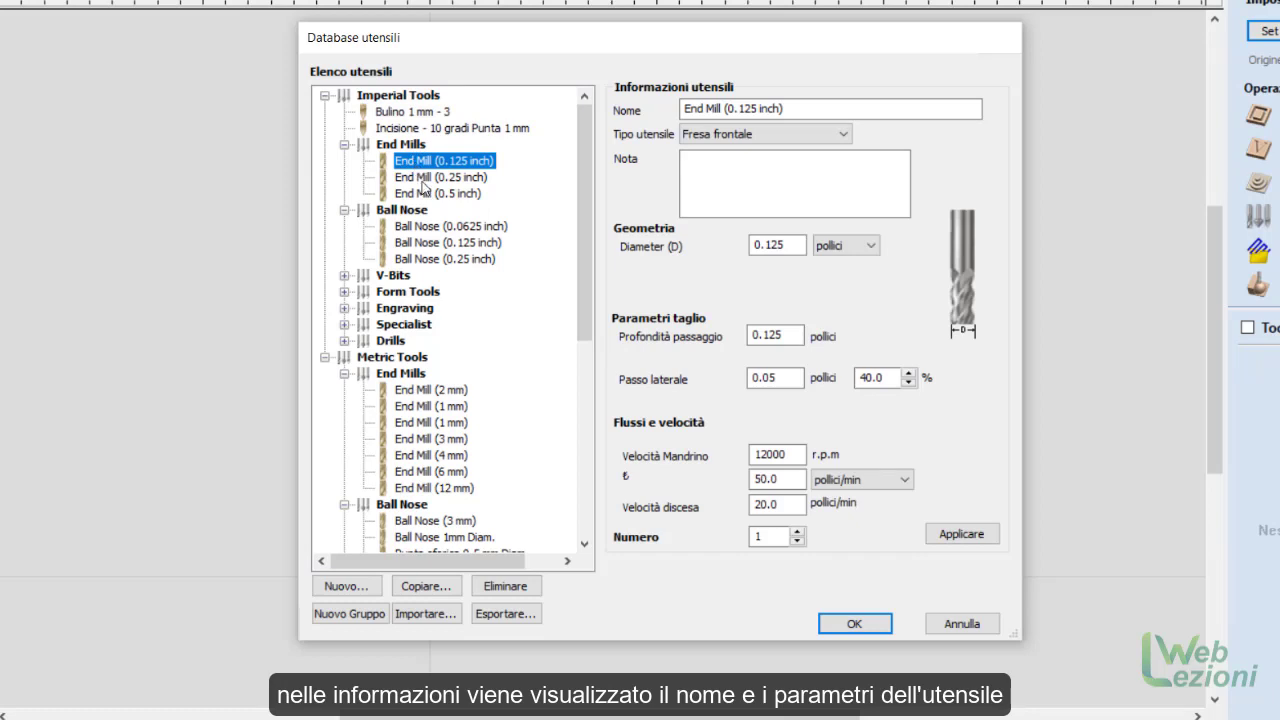
{"action": "left_click", "coordinate": [422, 180]}
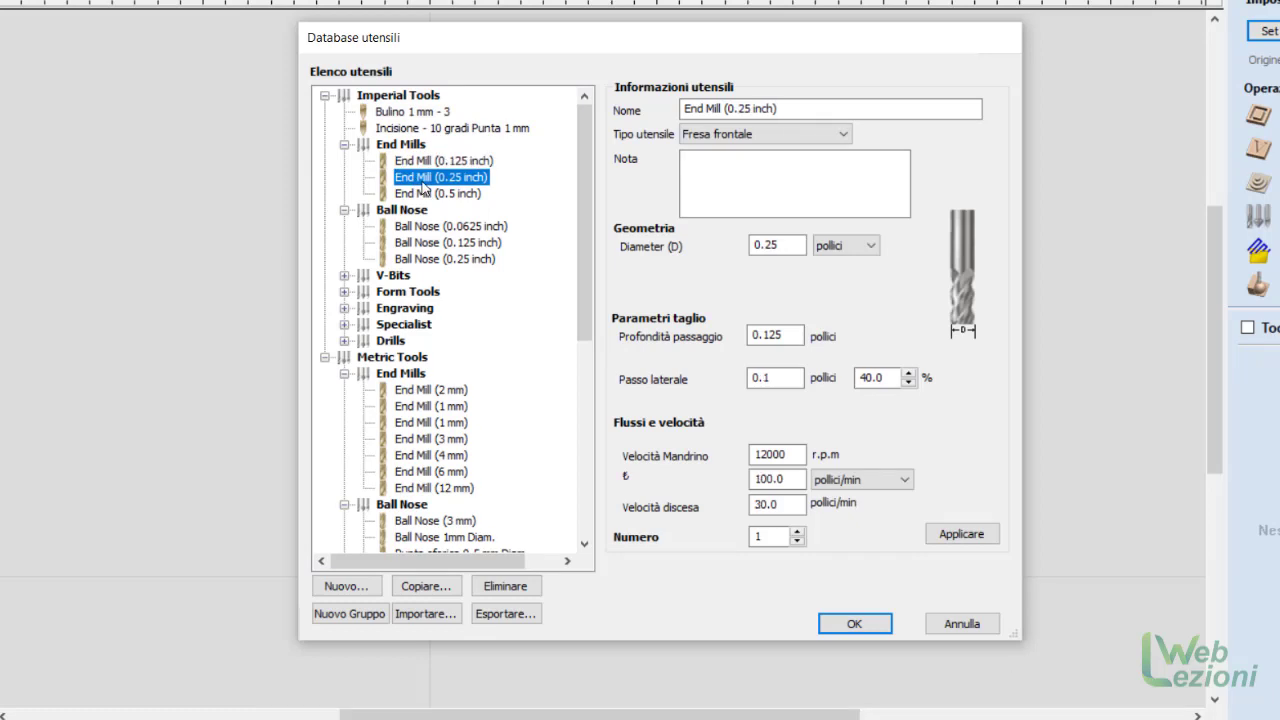
{"action": "left_click", "coordinate": [426, 196]}
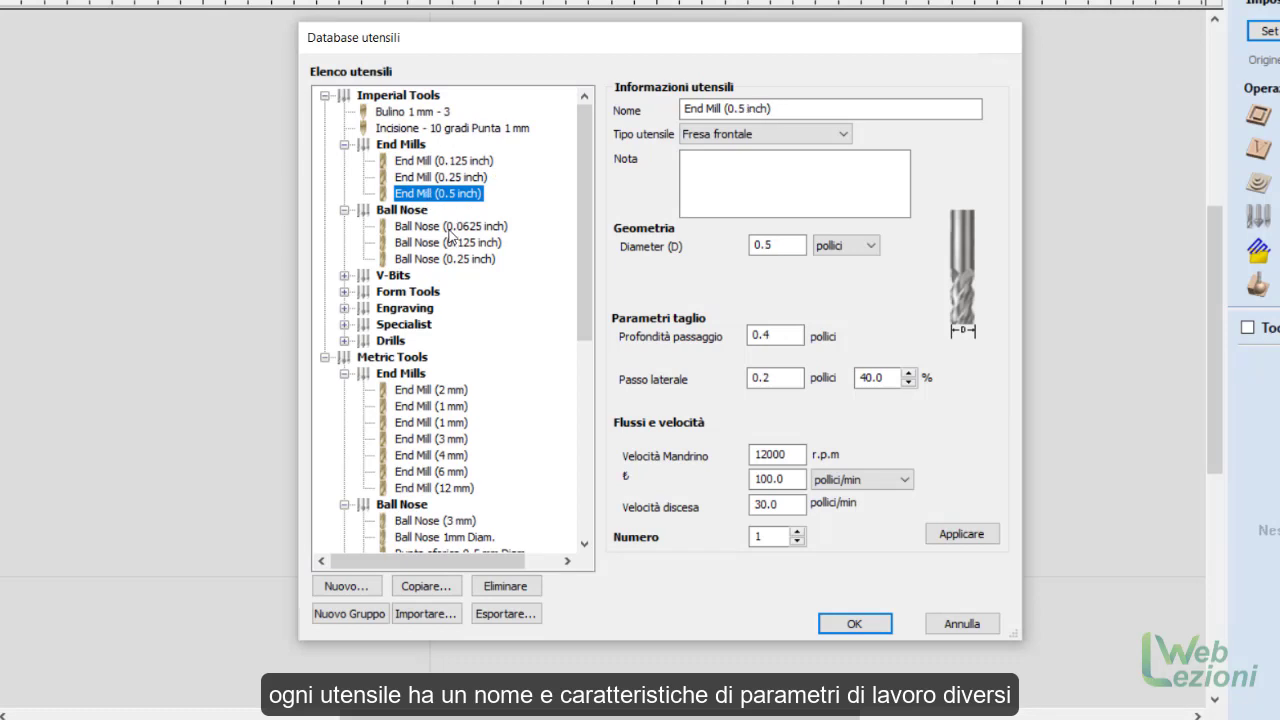
{"action": "left_click", "coordinate": [450, 230]}
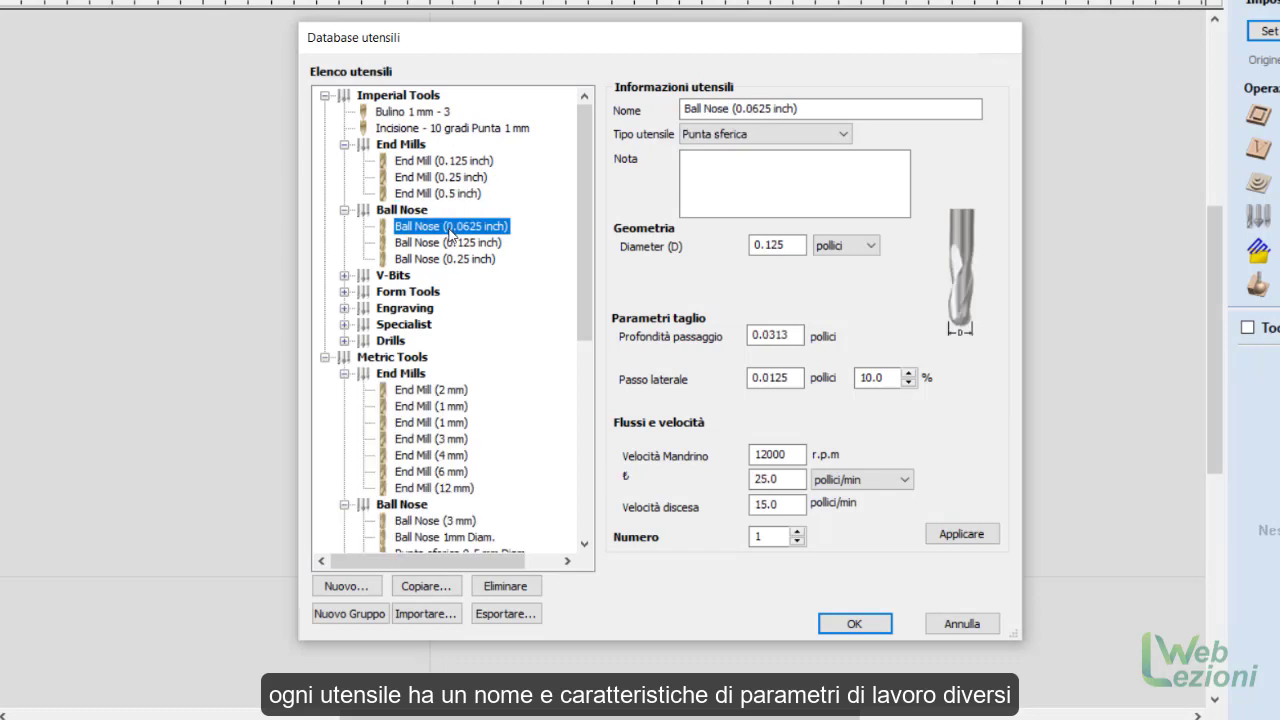
{"action": "left_click", "coordinate": [452, 246]}
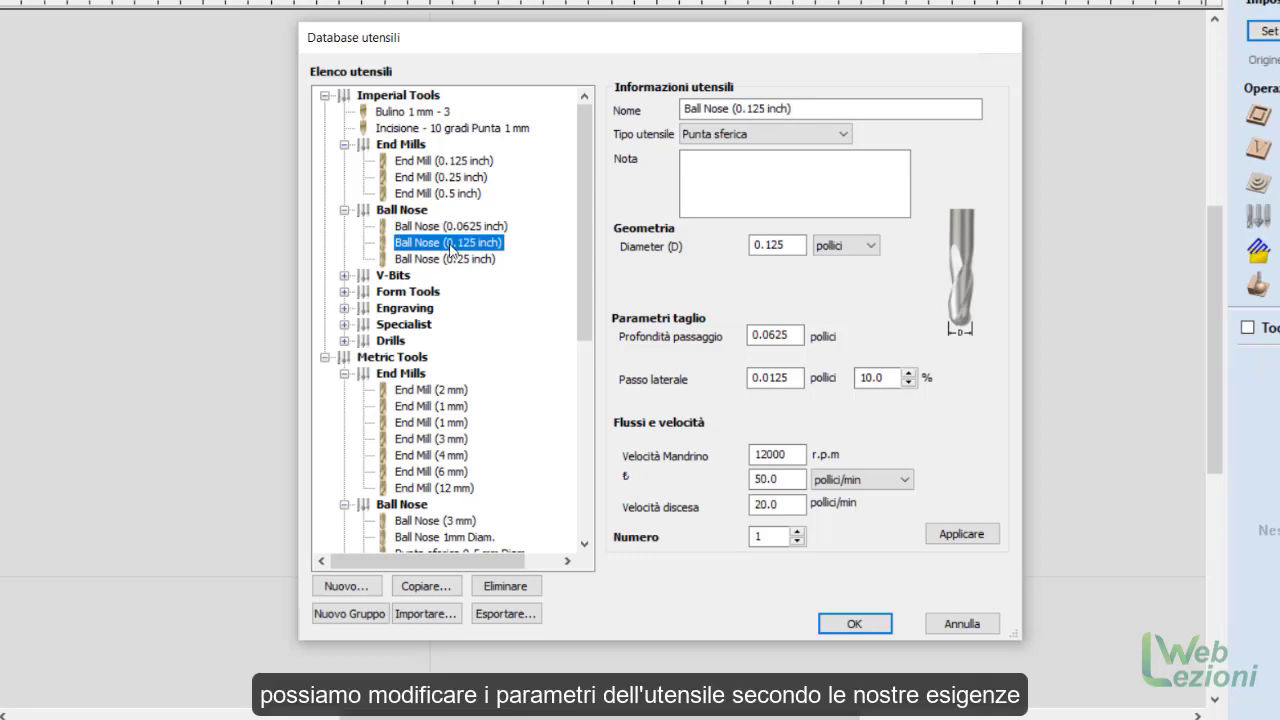
{"action": "left_click", "coordinate": [452, 263]}
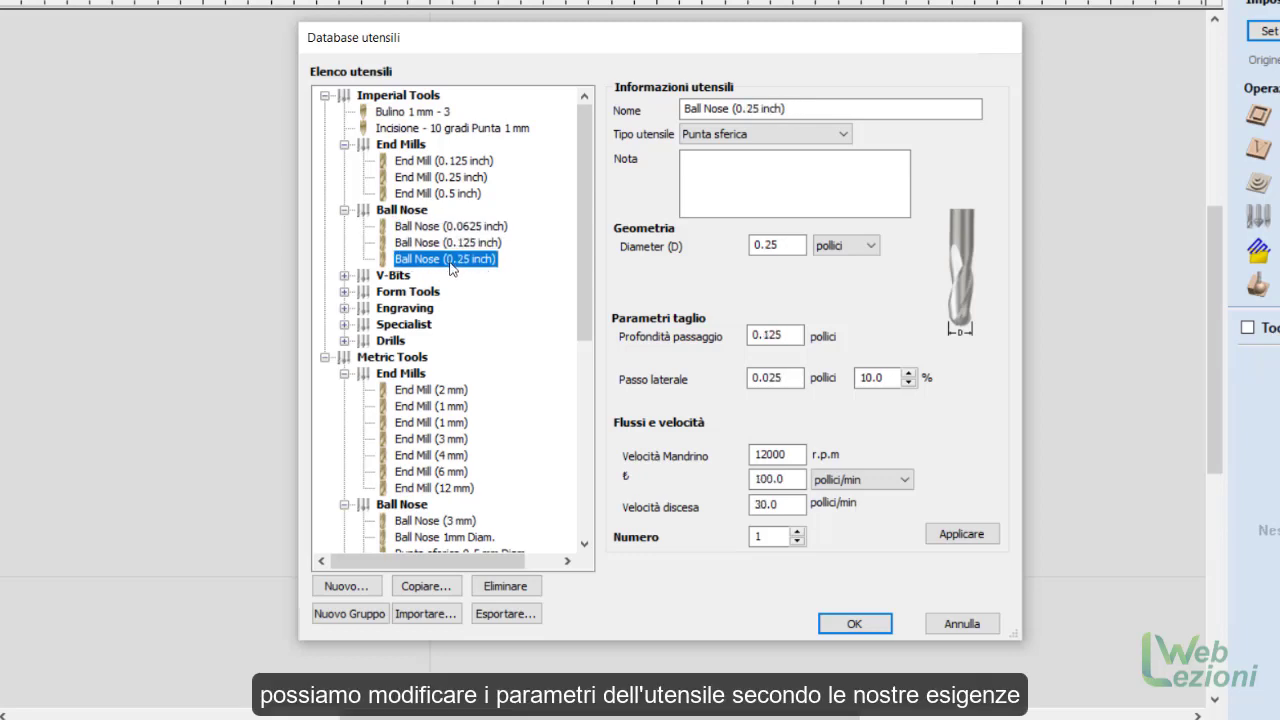
Step: Examine the Metric Tools group and the parameters of its 2 mm, 1 mm and 6 mm end mills
{"action": "left_click", "coordinate": [388, 360]}
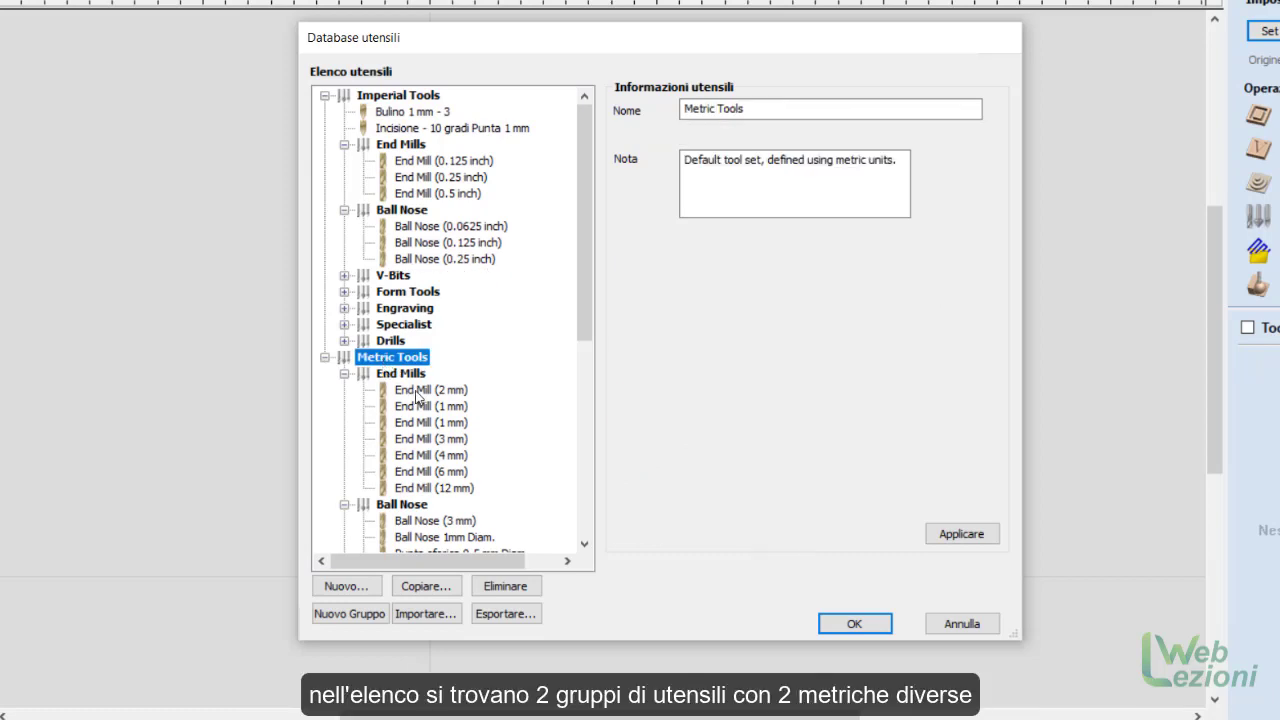
{"action": "left_click", "coordinate": [417, 391]}
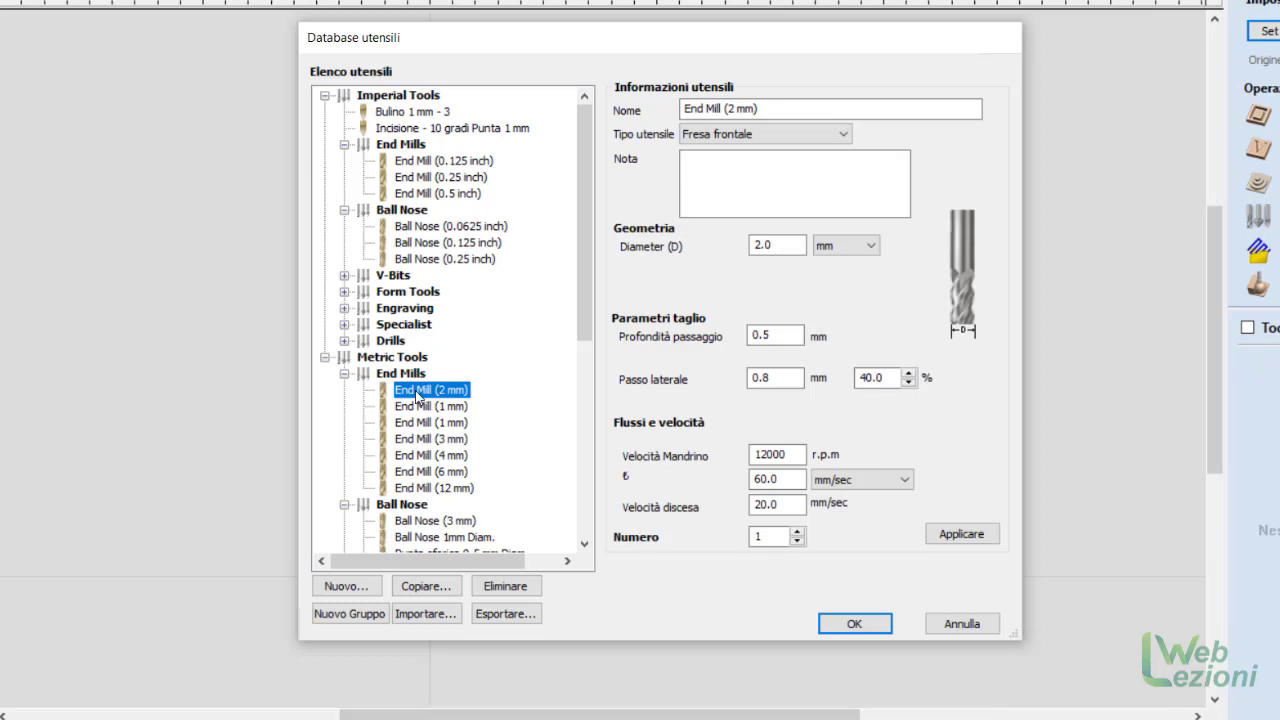
{"action": "left_click", "coordinate": [423, 407]}
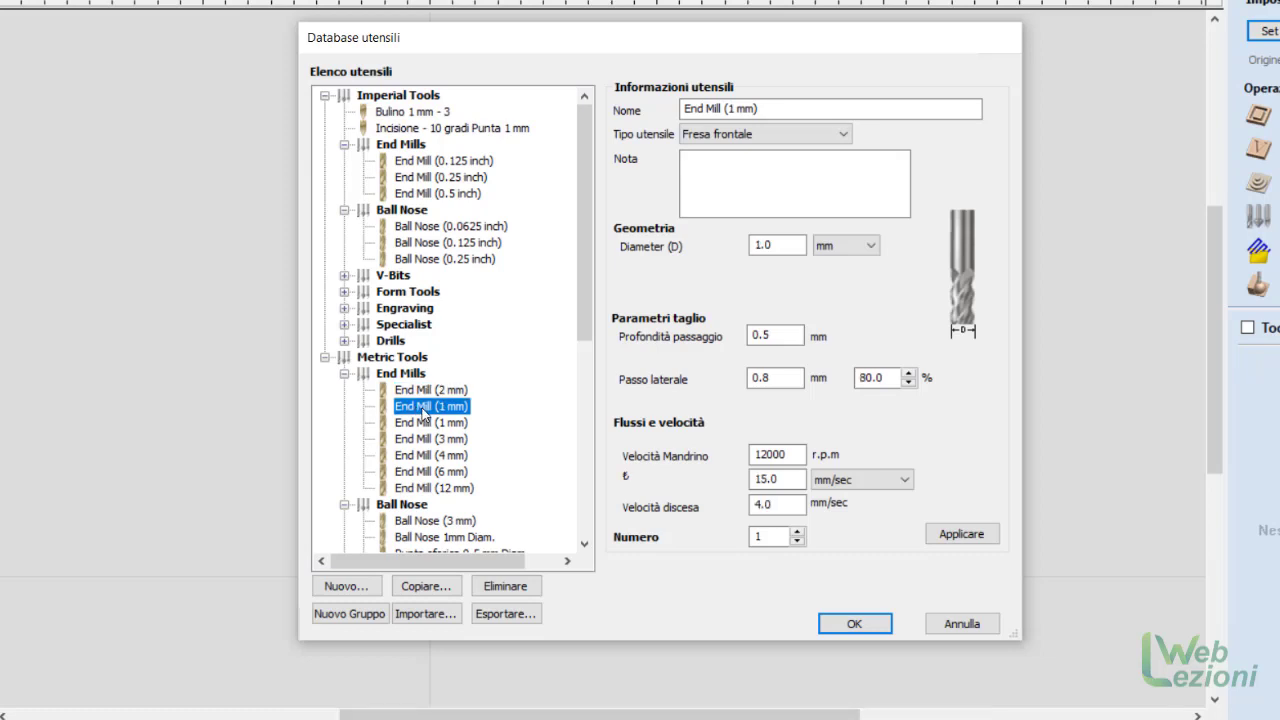
{"action": "left_click", "coordinate": [435, 425]}
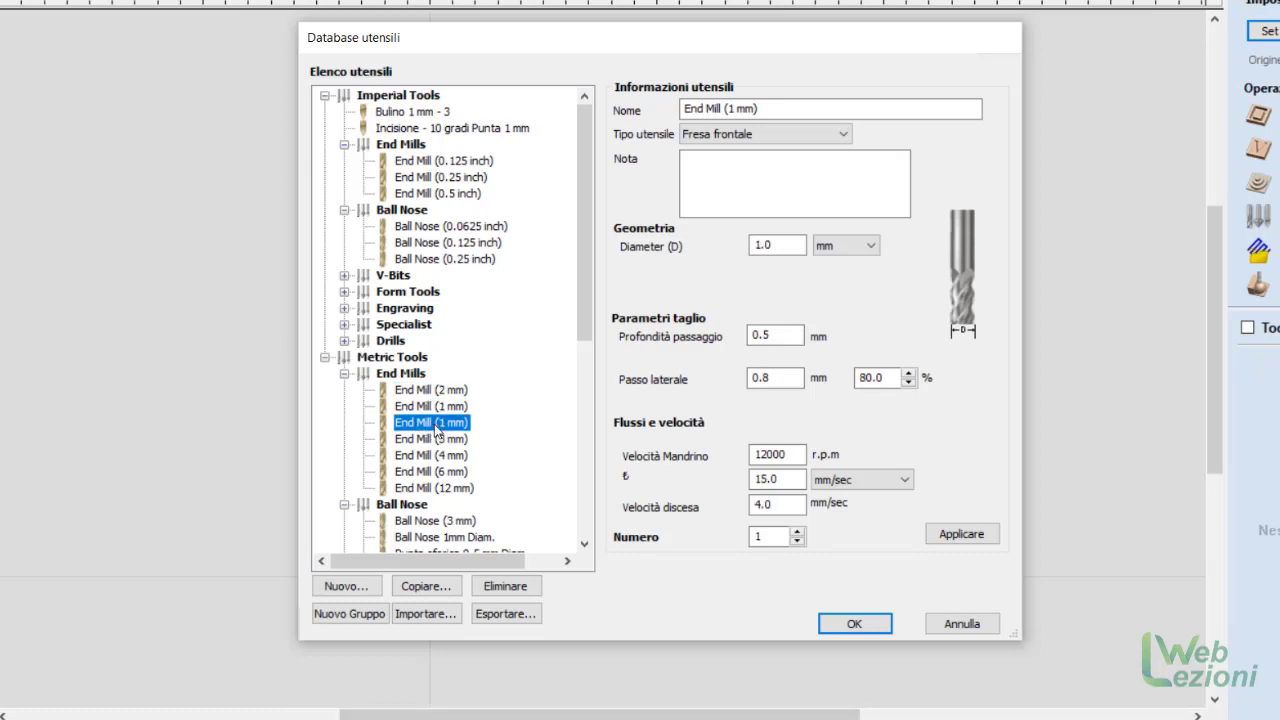
{"action": "left_click", "coordinate": [420, 473]}
Step: Review the metric Ball Nose, V-Bits and Engraving tools and compare their geometry and cutting parameters
{"action": "scroll", "coordinate": [420, 480], "scroll_direction": "down", "scroll_amount": 3}
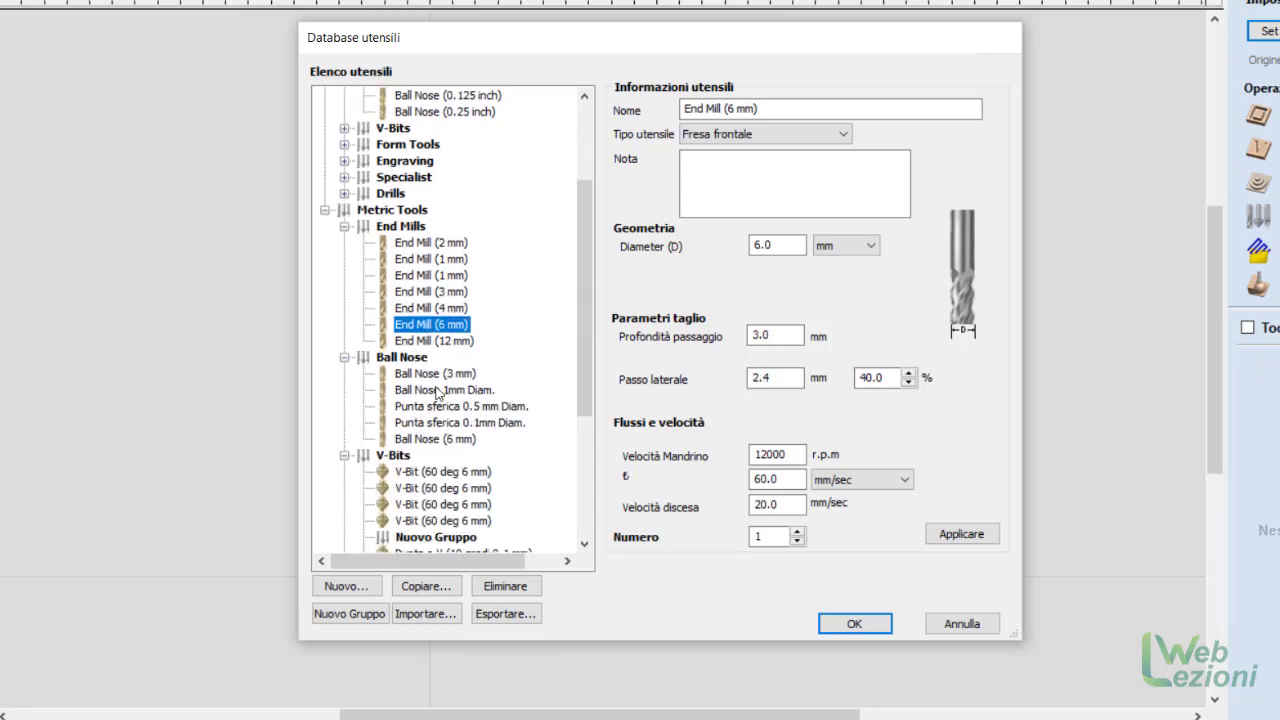
{"action": "left_click", "coordinate": [428, 406]}
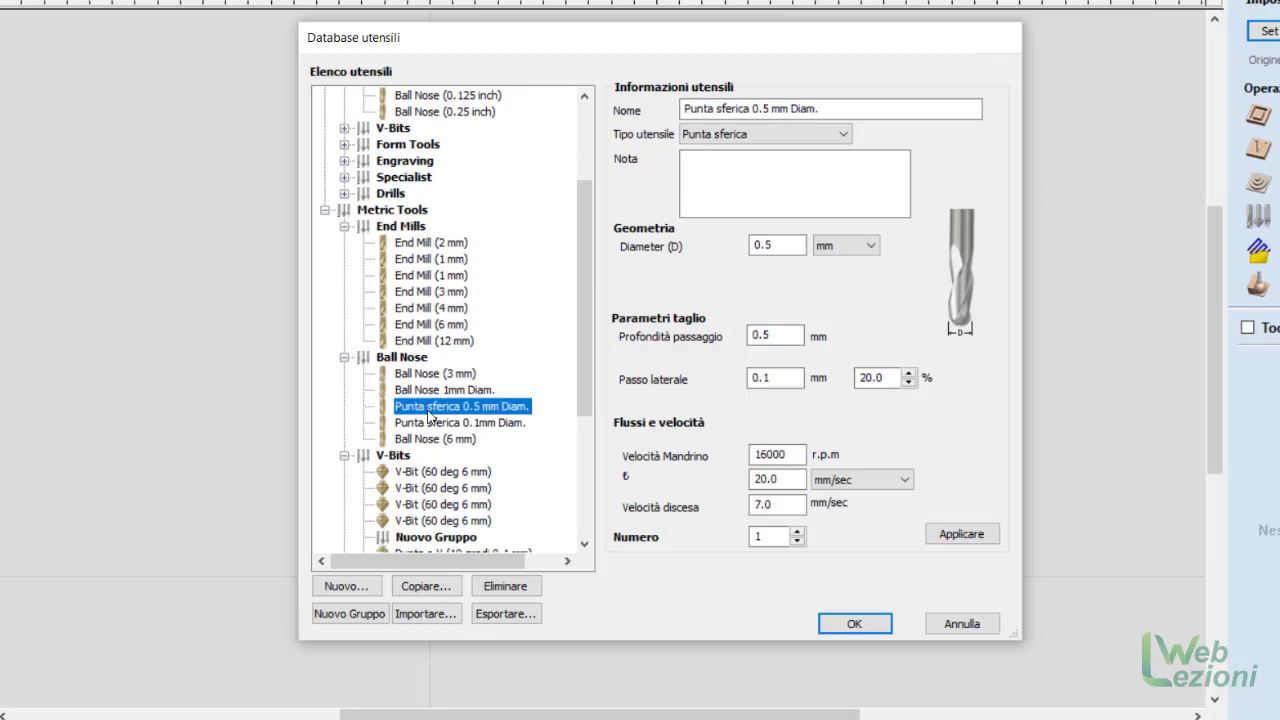
{"action": "left_click", "coordinate": [428, 439]}
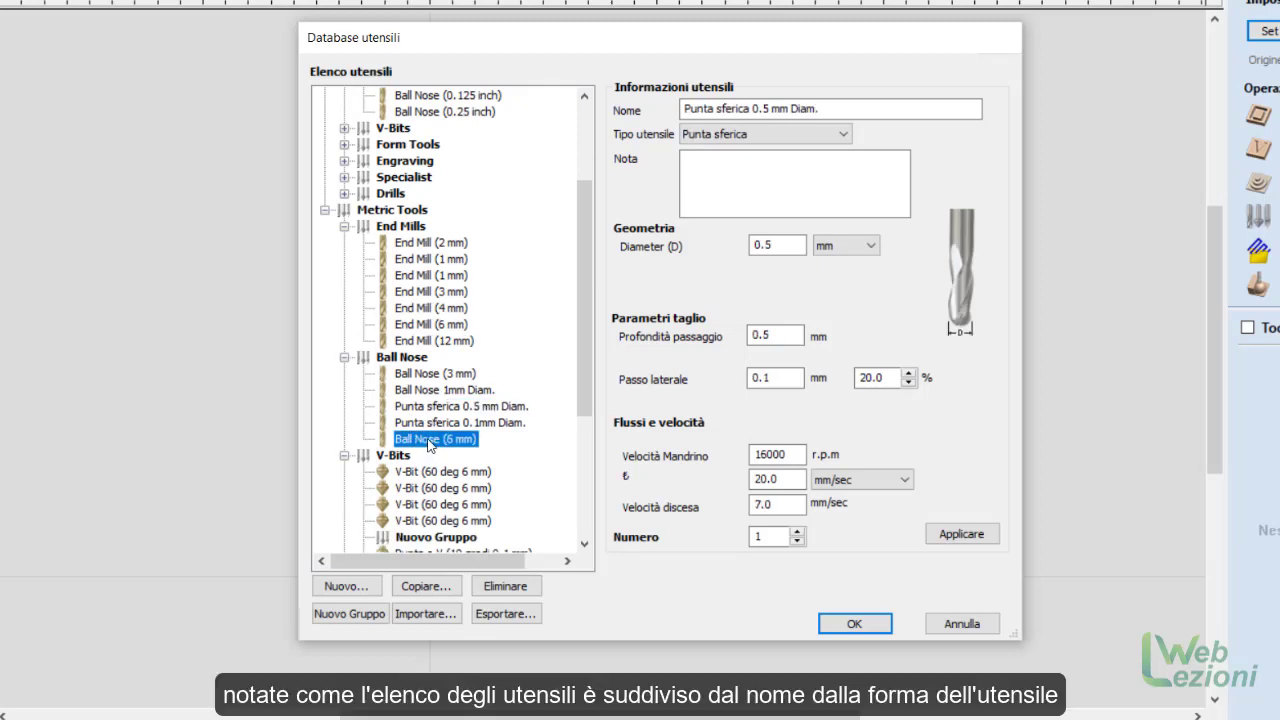
{"action": "scroll", "coordinate": [440, 440], "scroll_direction": "down", "scroll_amount": 1}
{"action": "scroll", "coordinate": [440, 440], "scroll_direction": "down", "scroll_amount": 2}
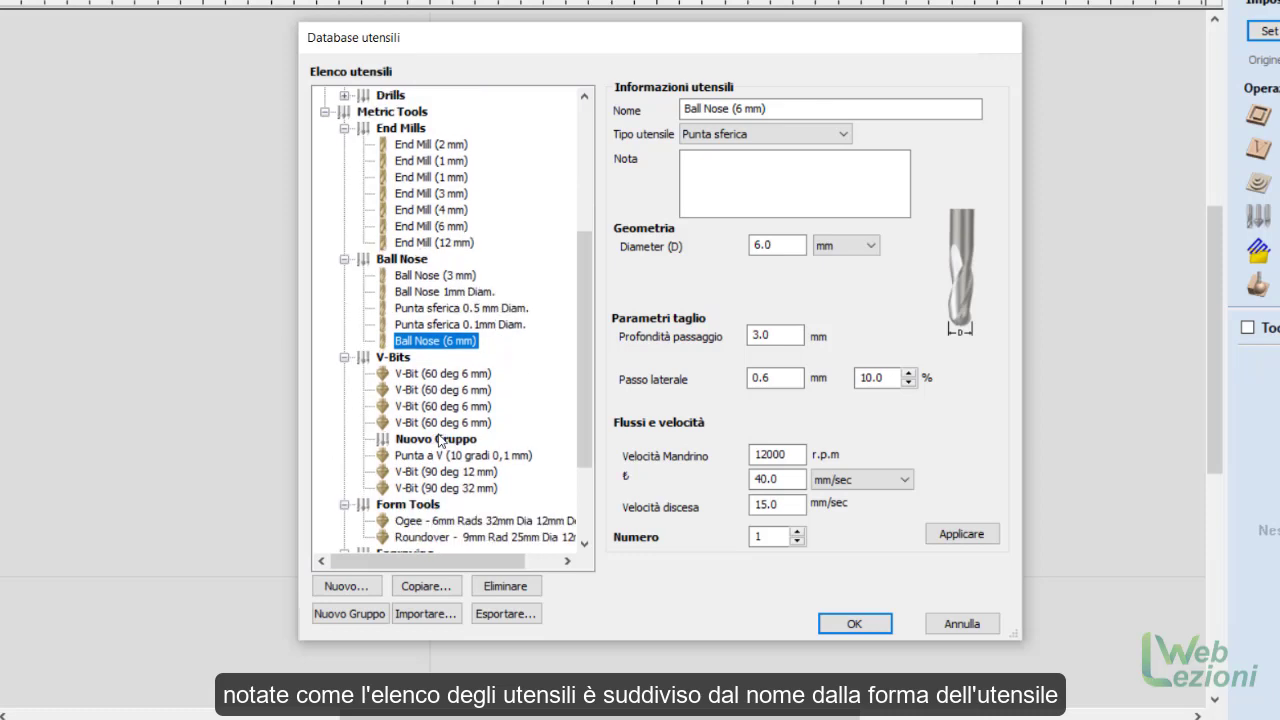
{"action": "left_click", "coordinate": [428, 376]}
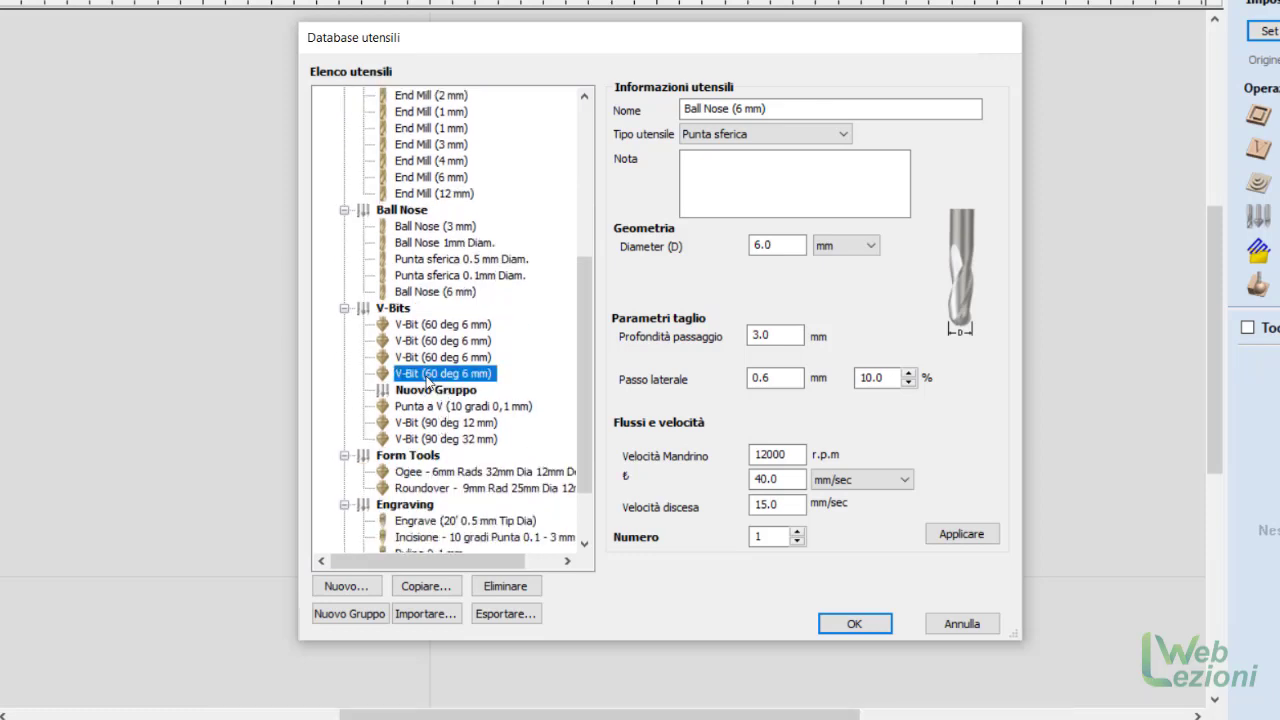
{"action": "scroll", "coordinate": [427, 405], "scroll_direction": "down", "scroll_amount": 1}
{"action": "scroll", "coordinate": [425, 407], "scroll_direction": "down", "scroll_amount": 1}
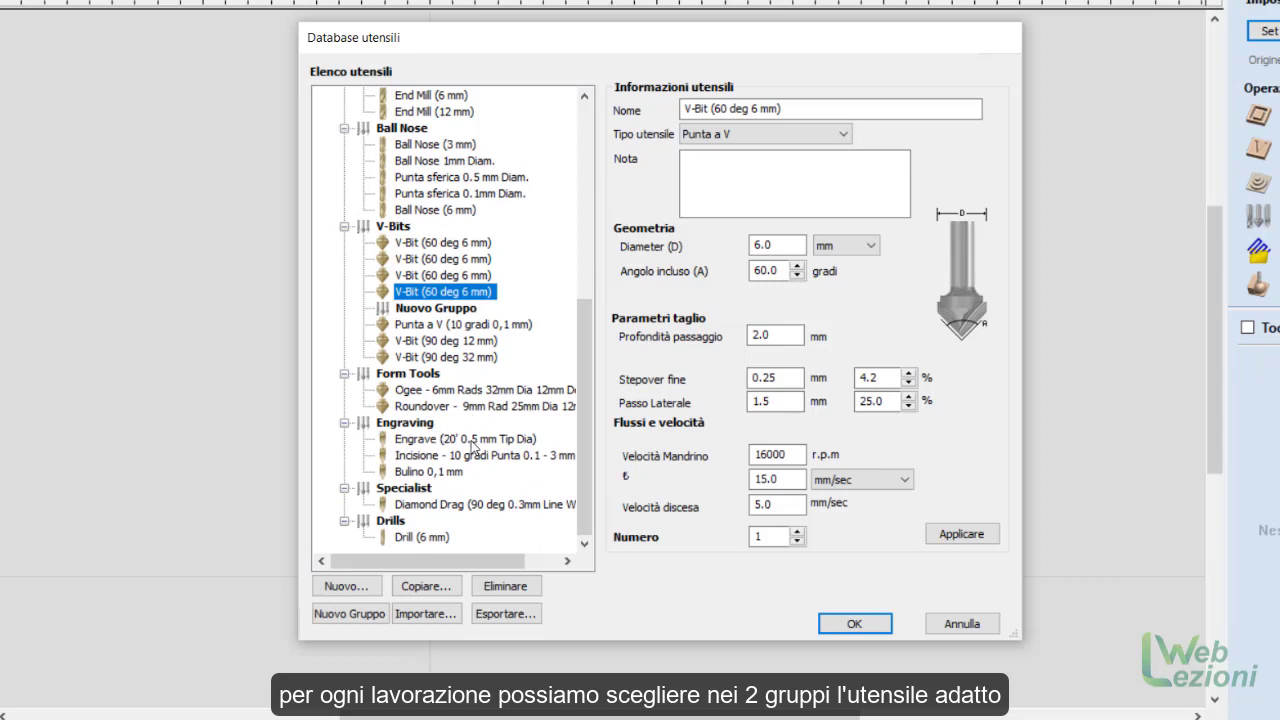
{"action": "left_click", "coordinate": [450, 442]}
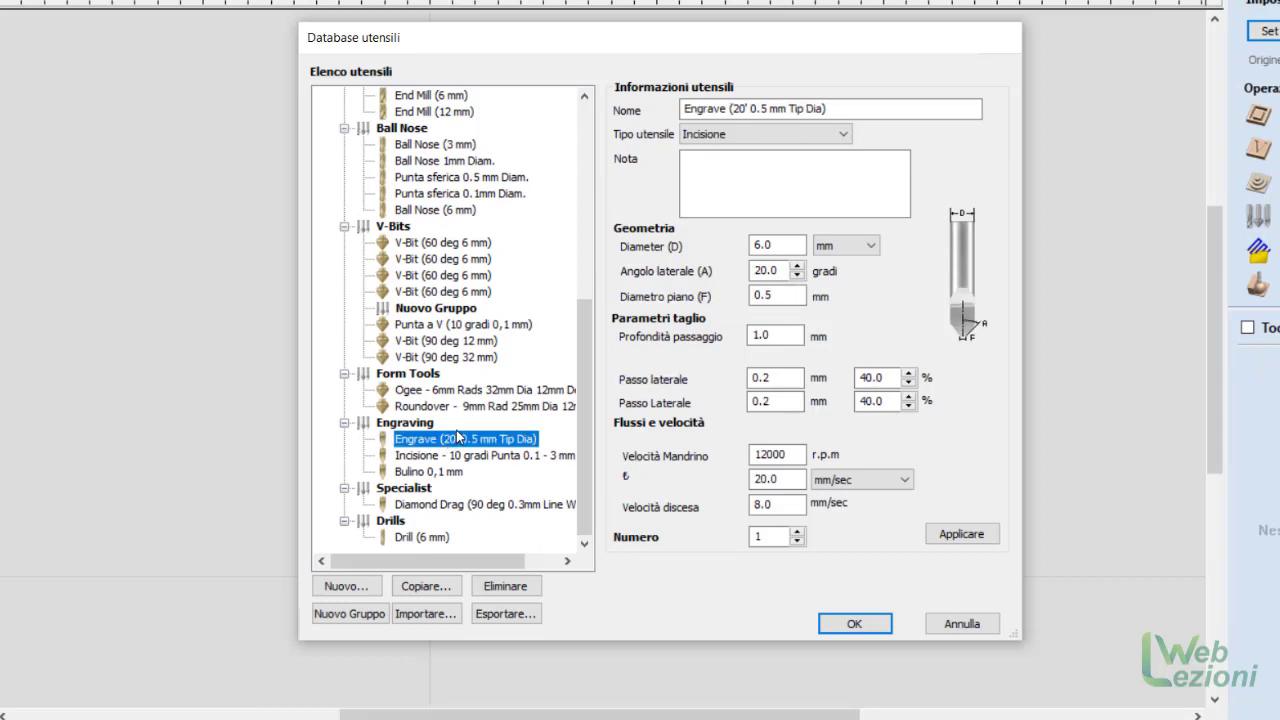
{"action": "scroll", "coordinate": [458, 433], "scroll_direction": "up", "scroll_amount": 2}
{"action": "scroll", "coordinate": [458, 433], "scroll_direction": "up", "scroll_amount": 2}
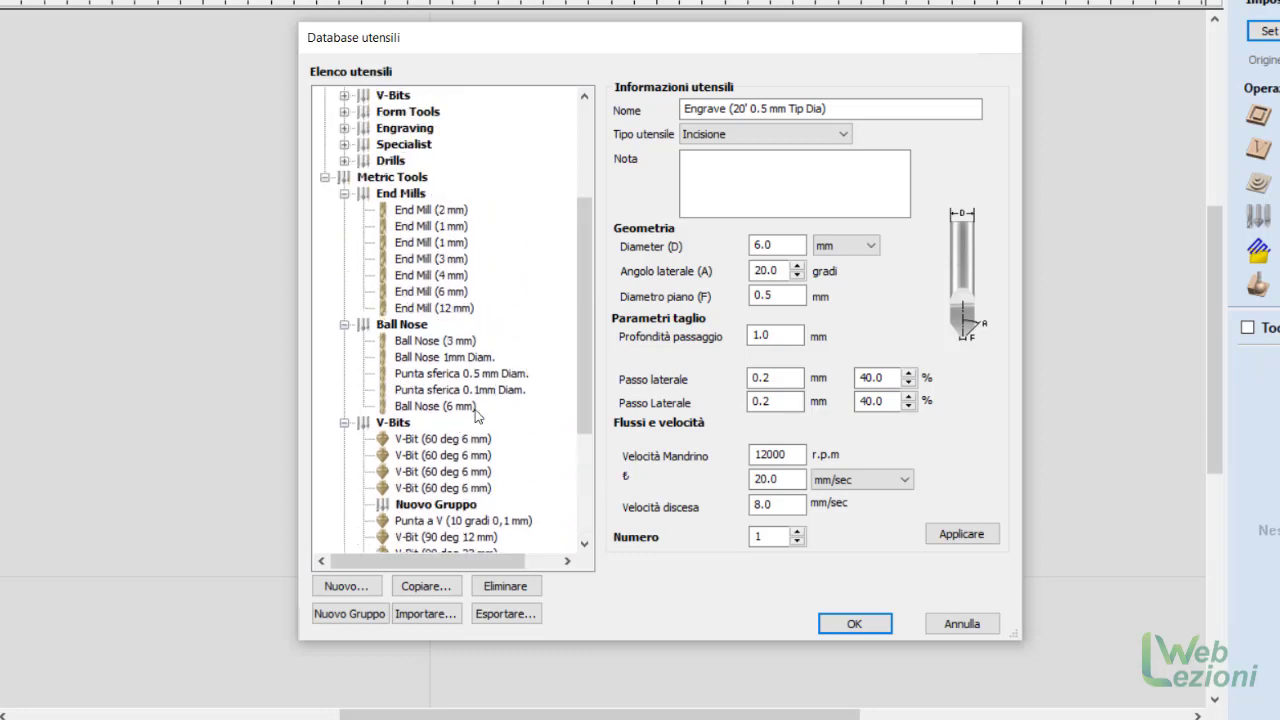
Step: Create a new tool group under Metric Tools and name it Personale
{"action": "left_click", "coordinate": [417, 181]}
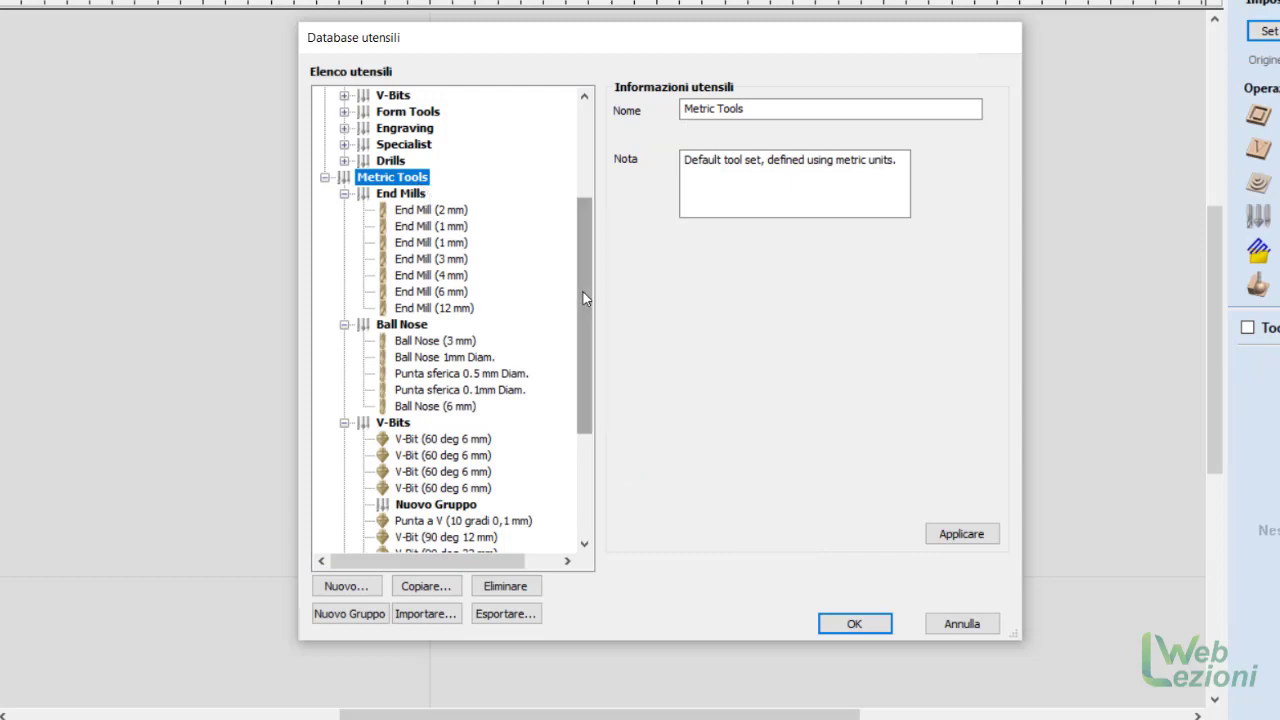
{"action": "left_click_drag", "start_coordinate": [580, 286], "coordinate": [590, 205]}
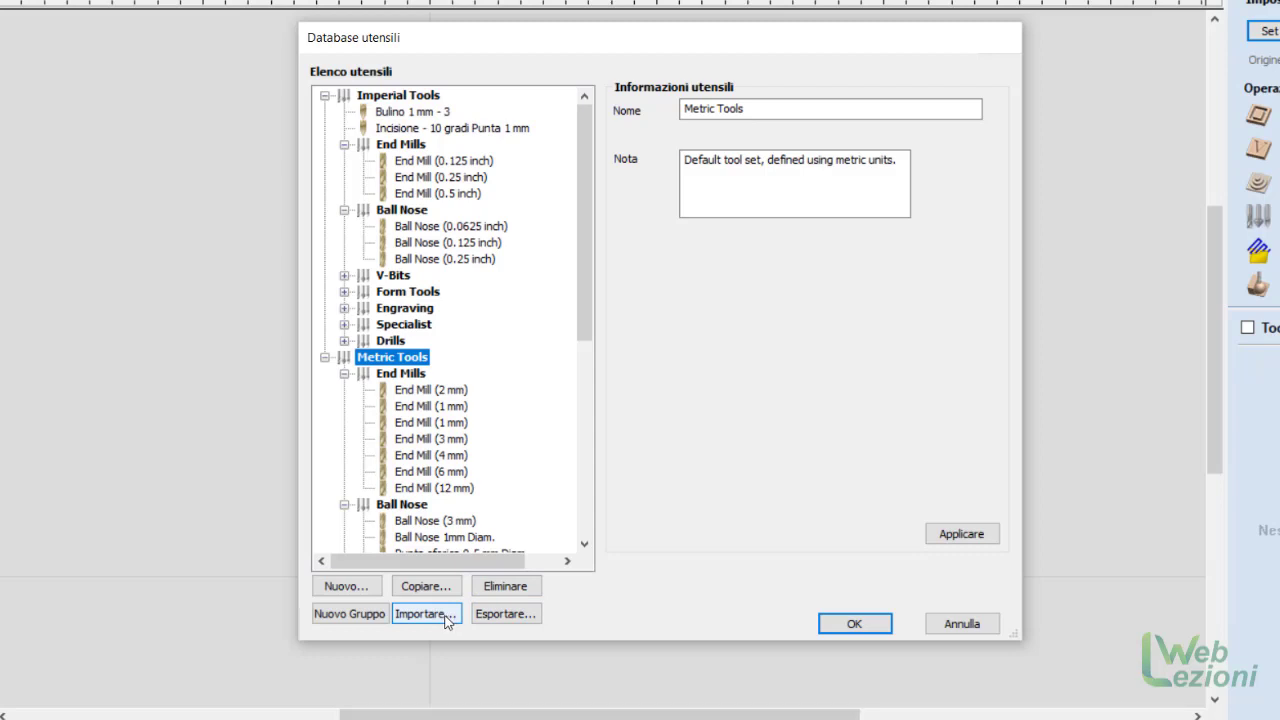
{"action": "left_click", "coordinate": [348, 614]}
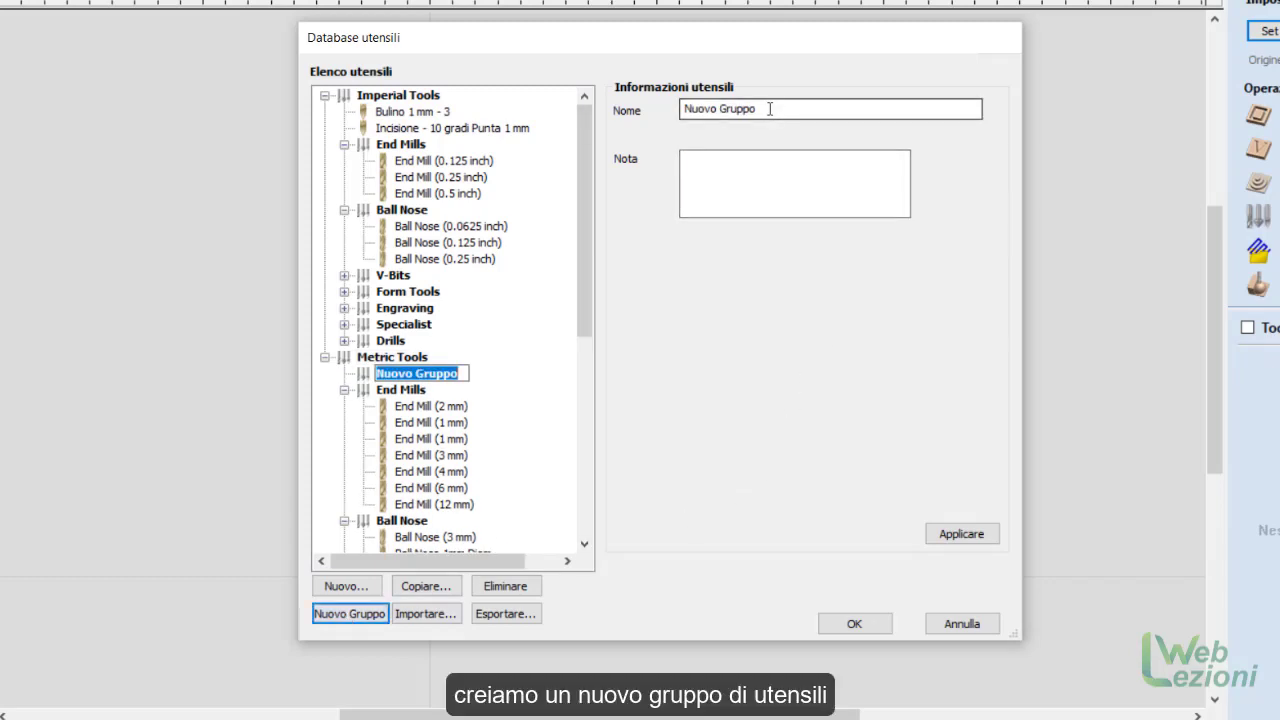
{"action": "left_click_drag", "start_coordinate": [770, 109], "coordinate": [662, 128]}
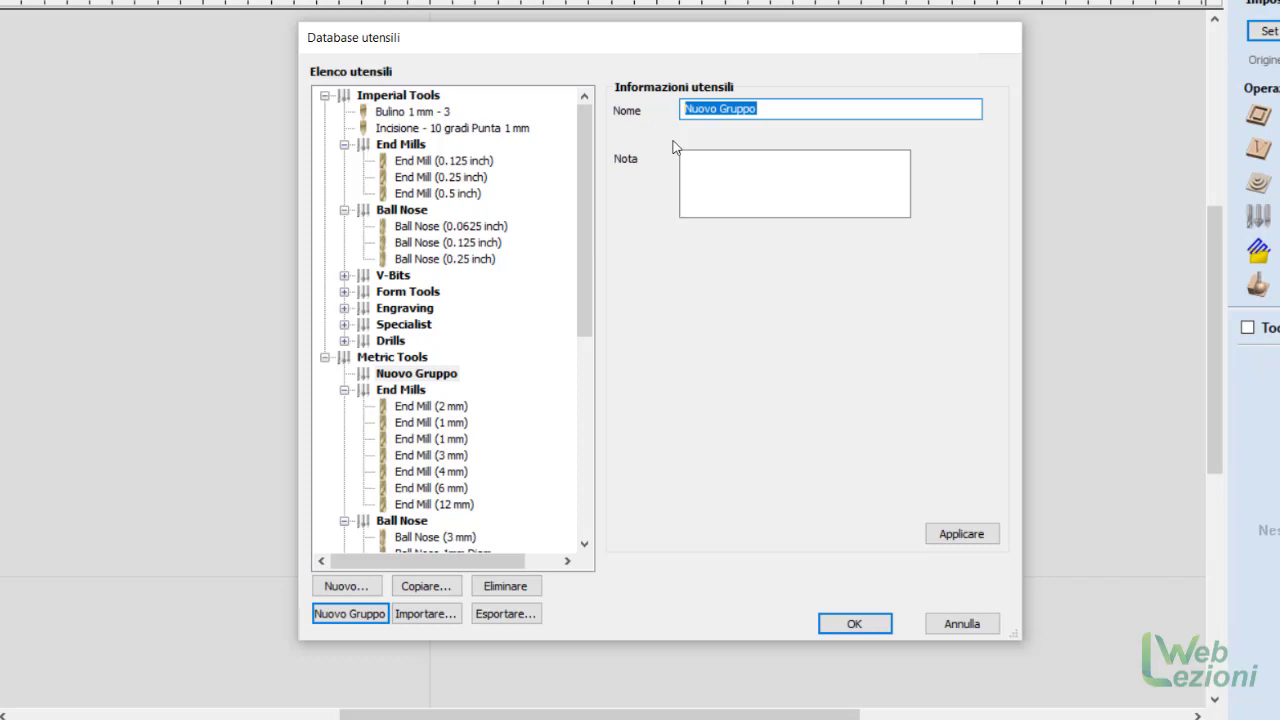
{"action": "type", "text": "P"}
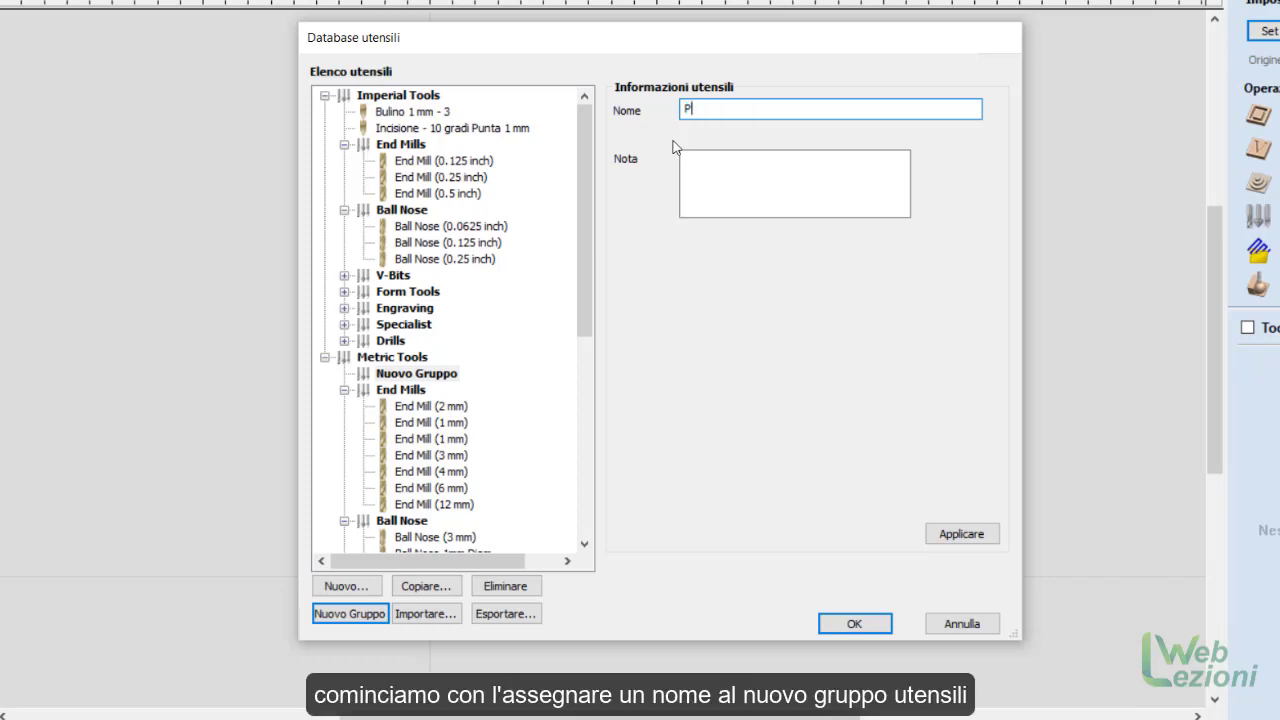
{"action": "type", "text": "ersonale"}
Step: Add the note "Database per la mia cnc" to the Personale group and apply the changes
{"action": "left_click", "coordinate": [720, 172]}
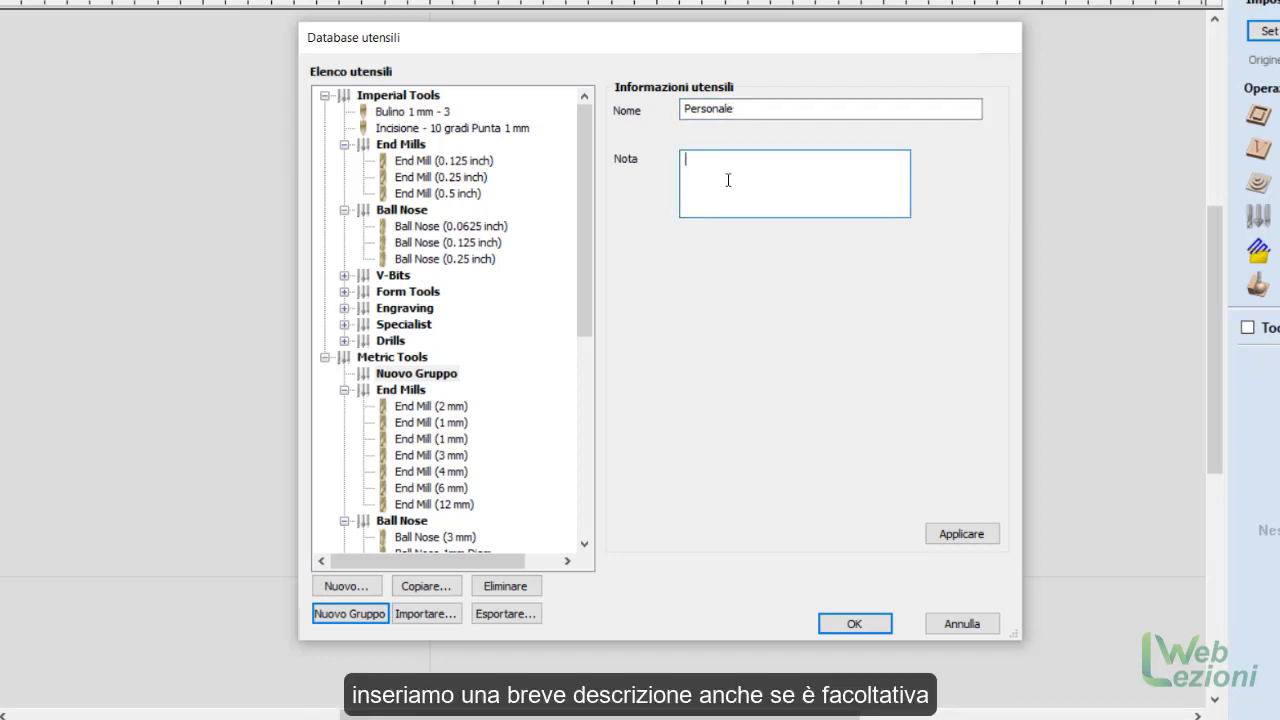
{"action": "type", "text": "Database p"}
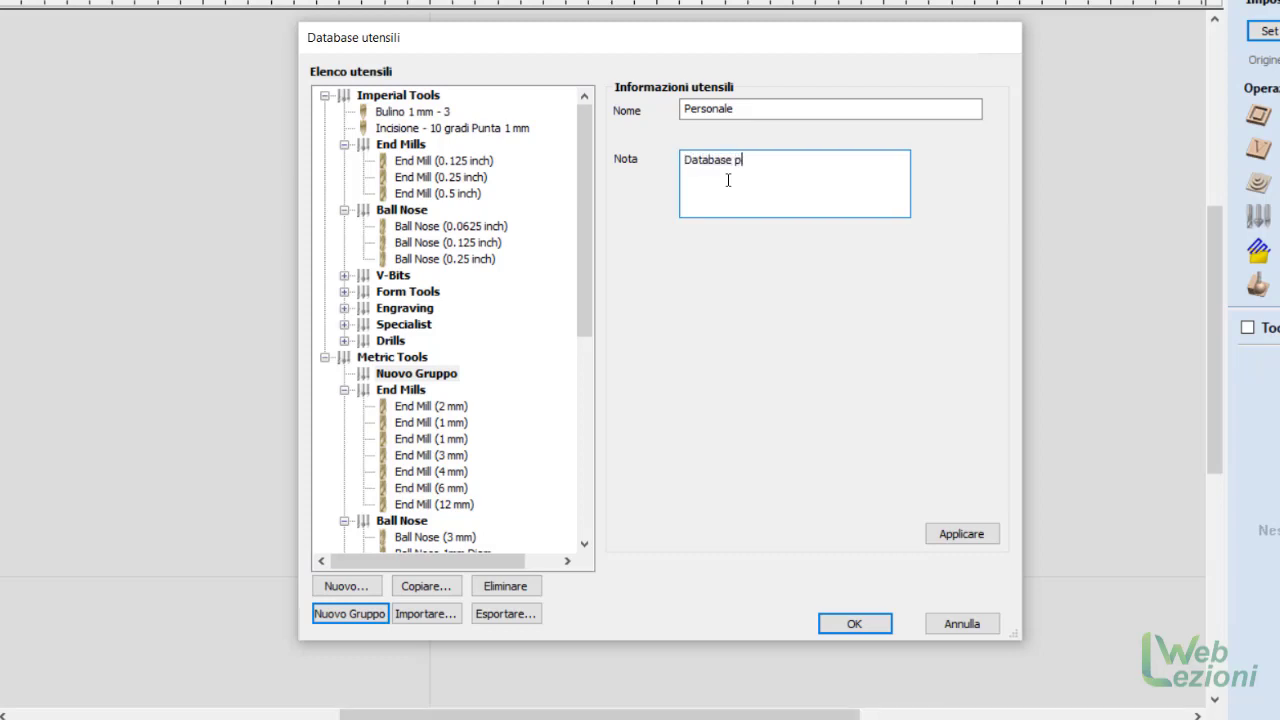
{"action": "type", "text": "er la mia cnc"}
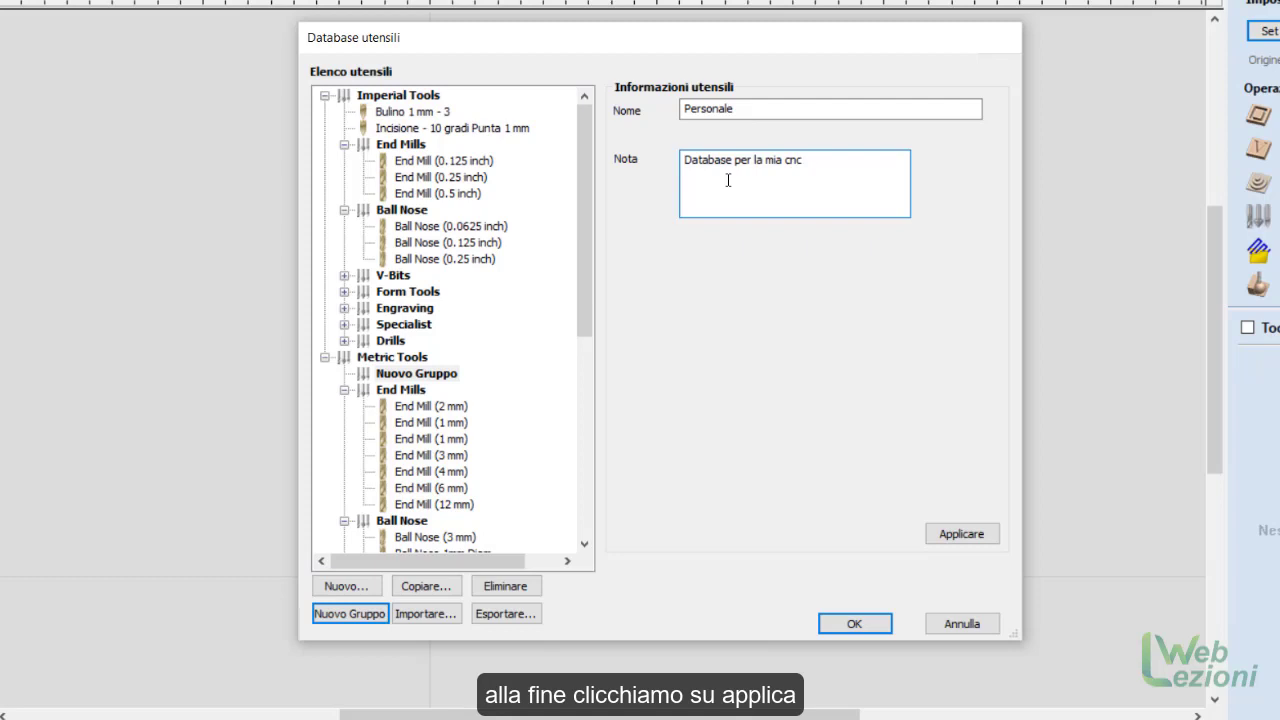
{"action": "left_click", "coordinate": [958, 537]}
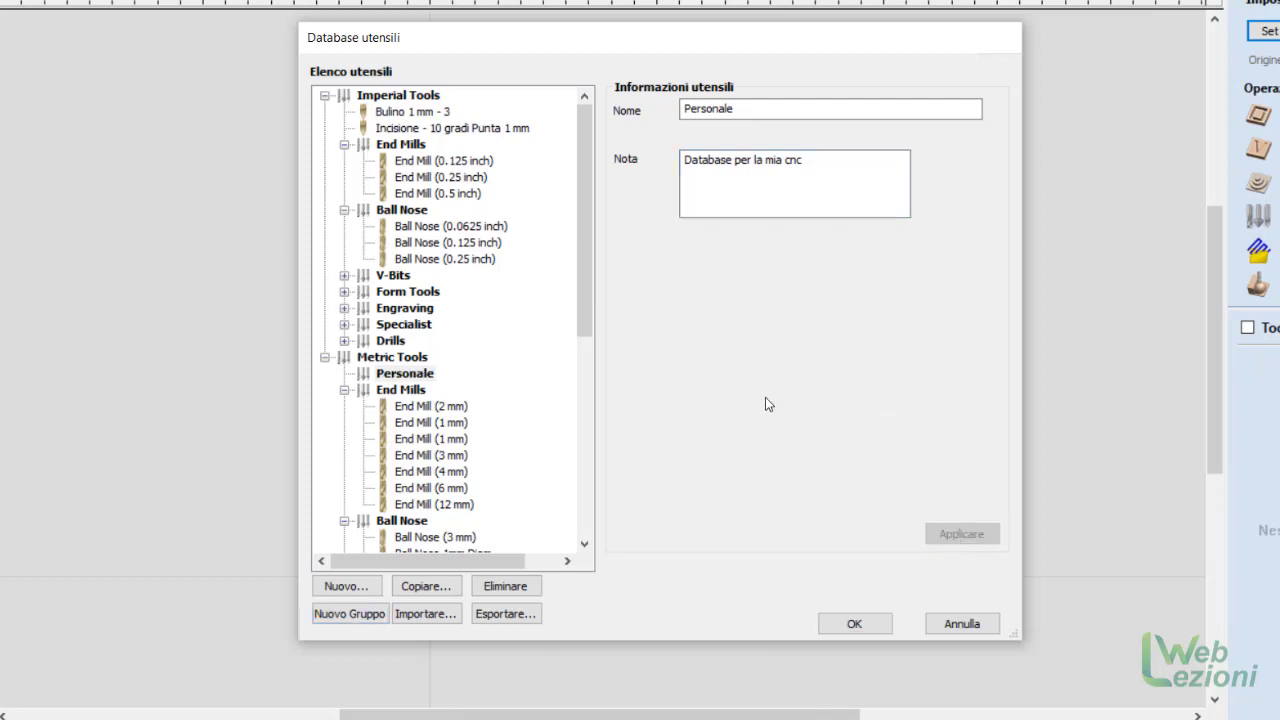
Step: Start a new tool in the Personale group with the tool type Fresa frontale
{"action": "left_click", "coordinate": [416, 376]}
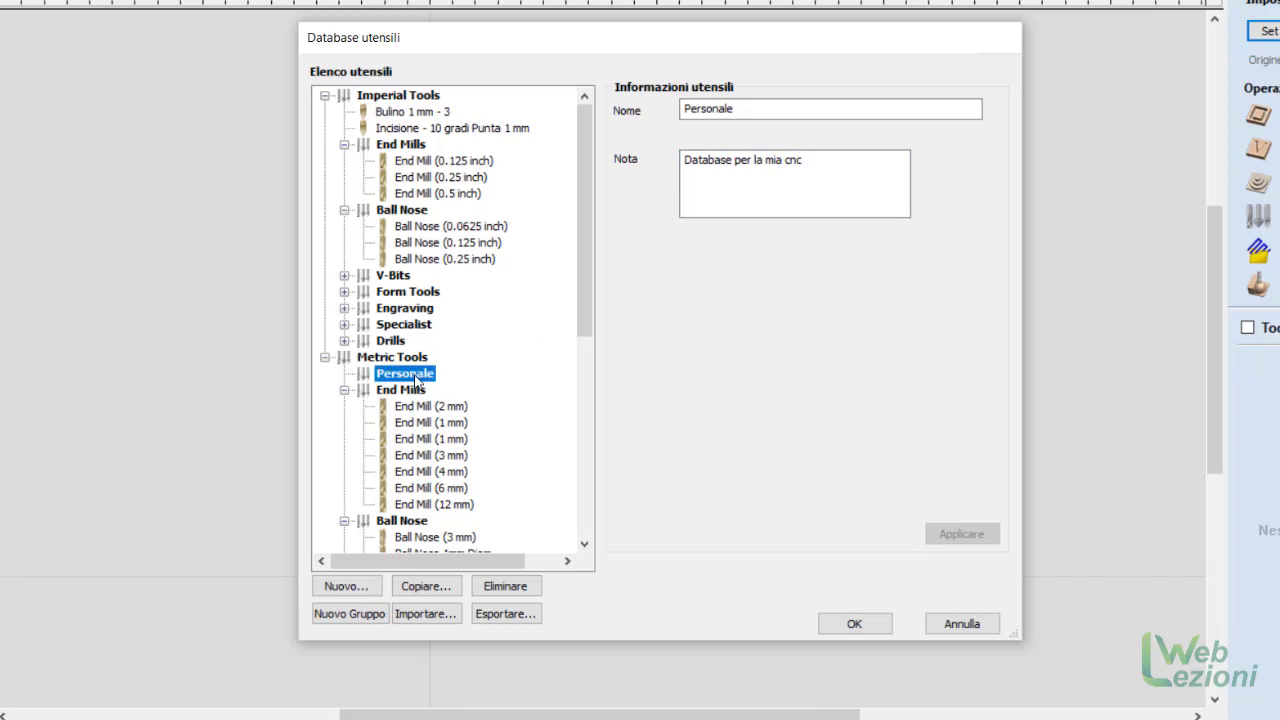
{"action": "left_click", "coordinate": [420, 360]}
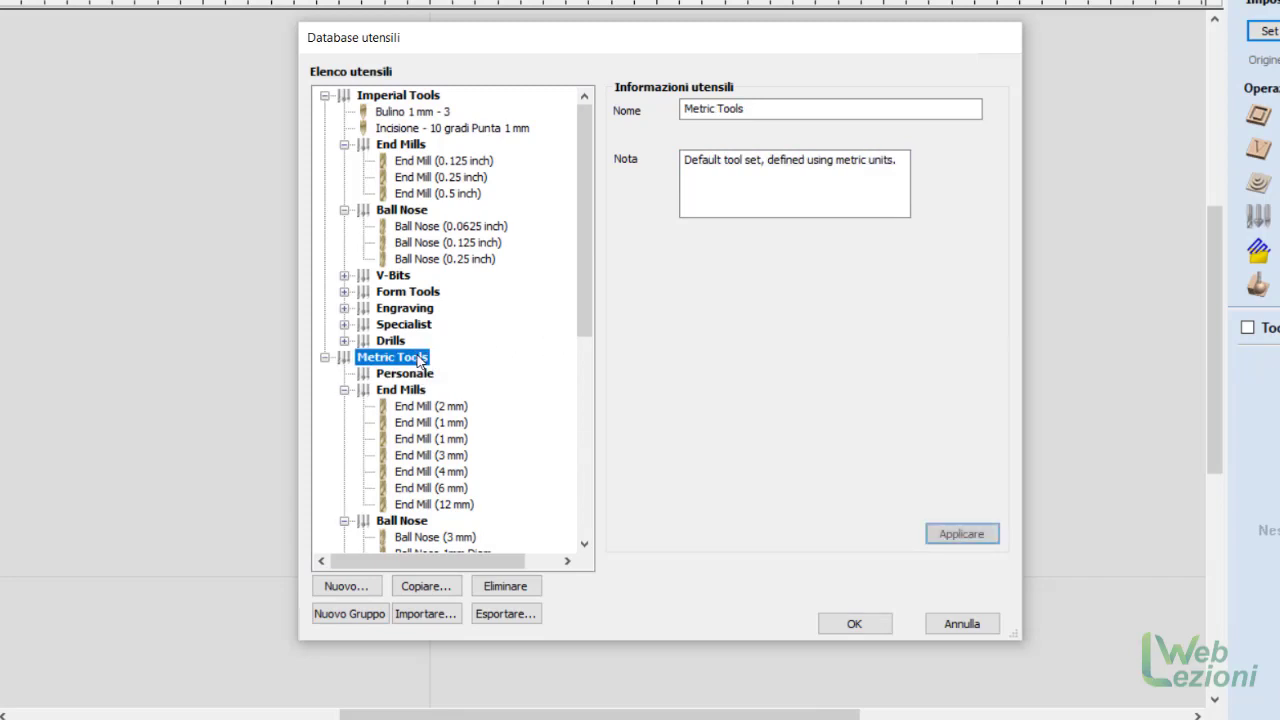
{"action": "left_click", "coordinate": [420, 375]}
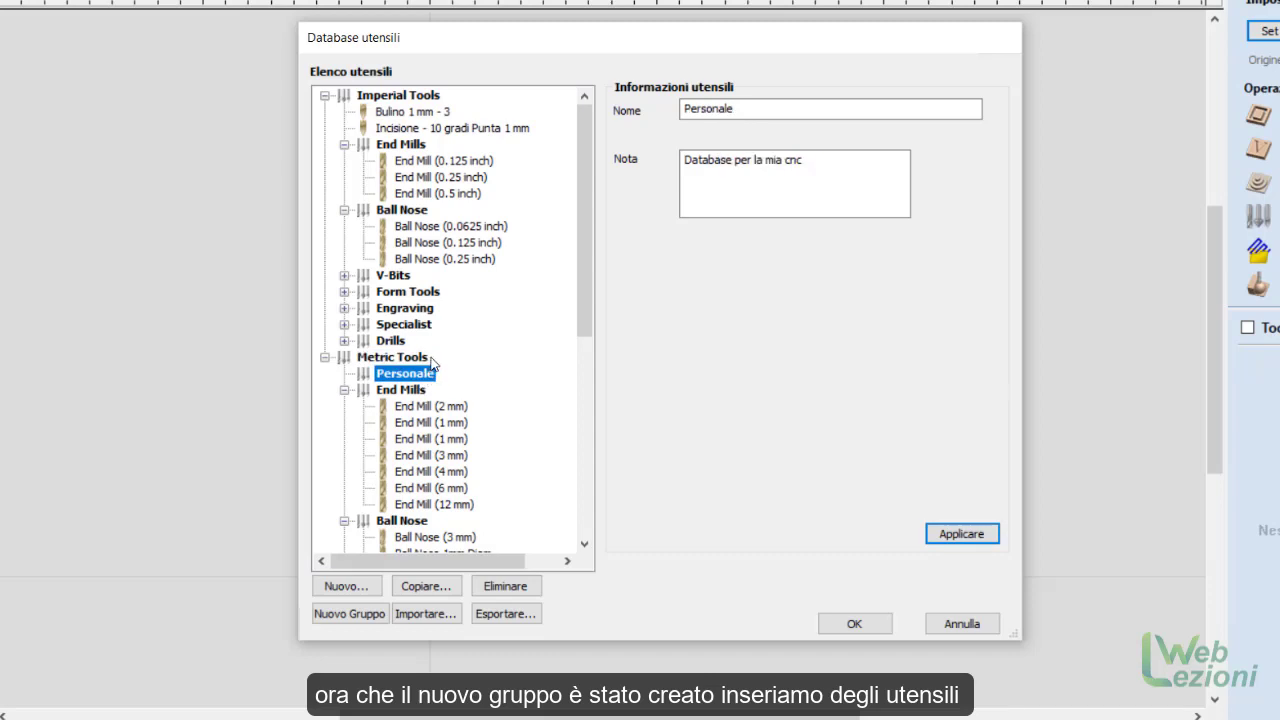
{"action": "left_click", "coordinate": [367, 587]}
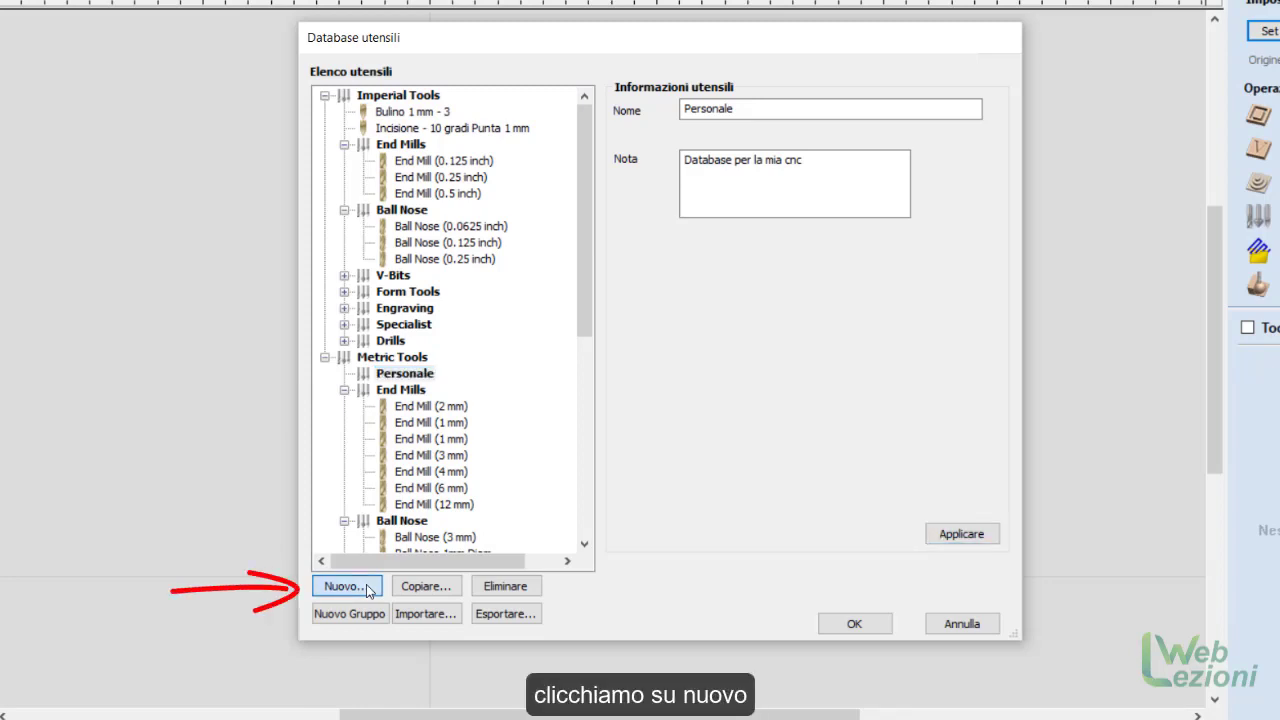
{"action": "left_click", "coordinate": [367, 588]}
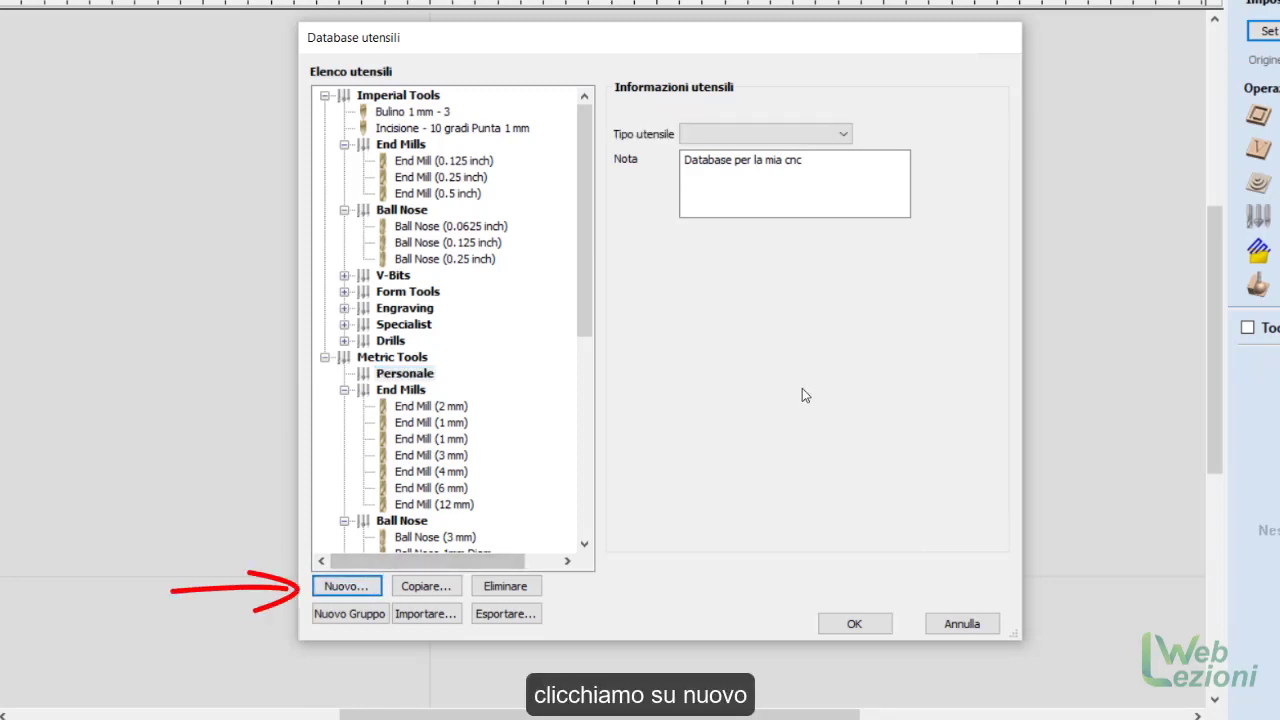
{"action": "left_click", "coordinate": [845, 138]}
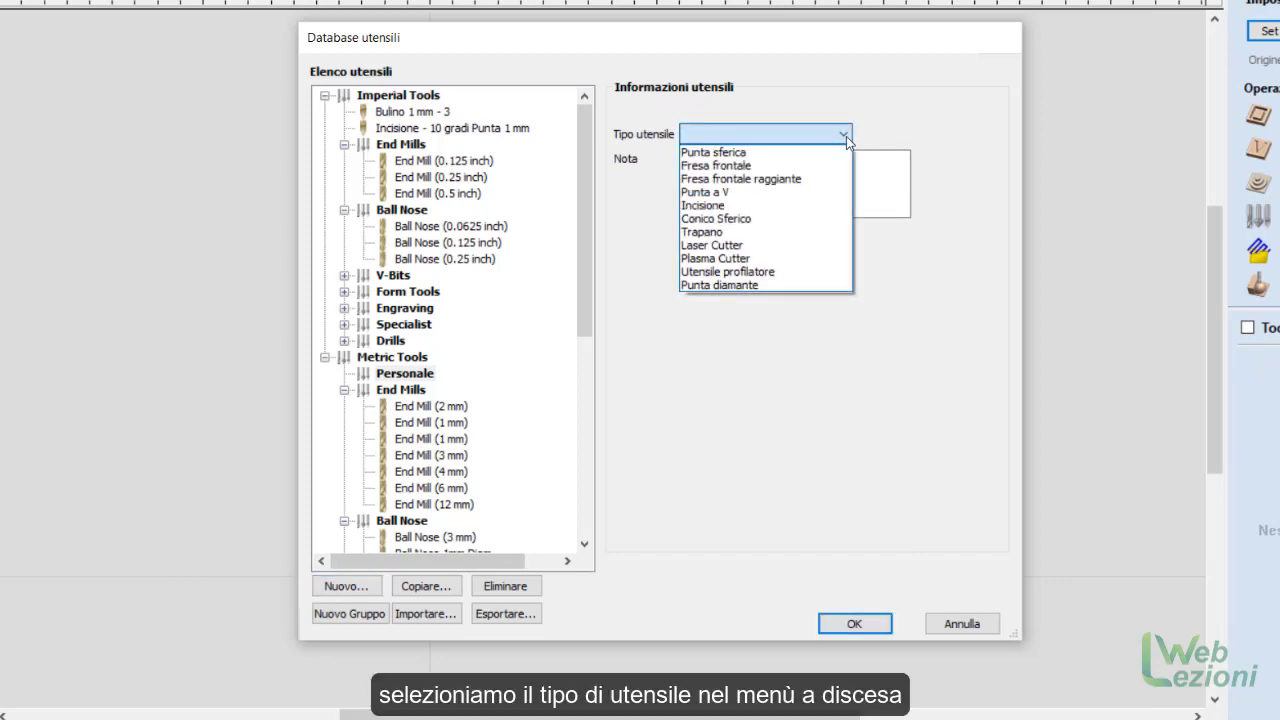
{"action": "left_click", "coordinate": [747, 166]}
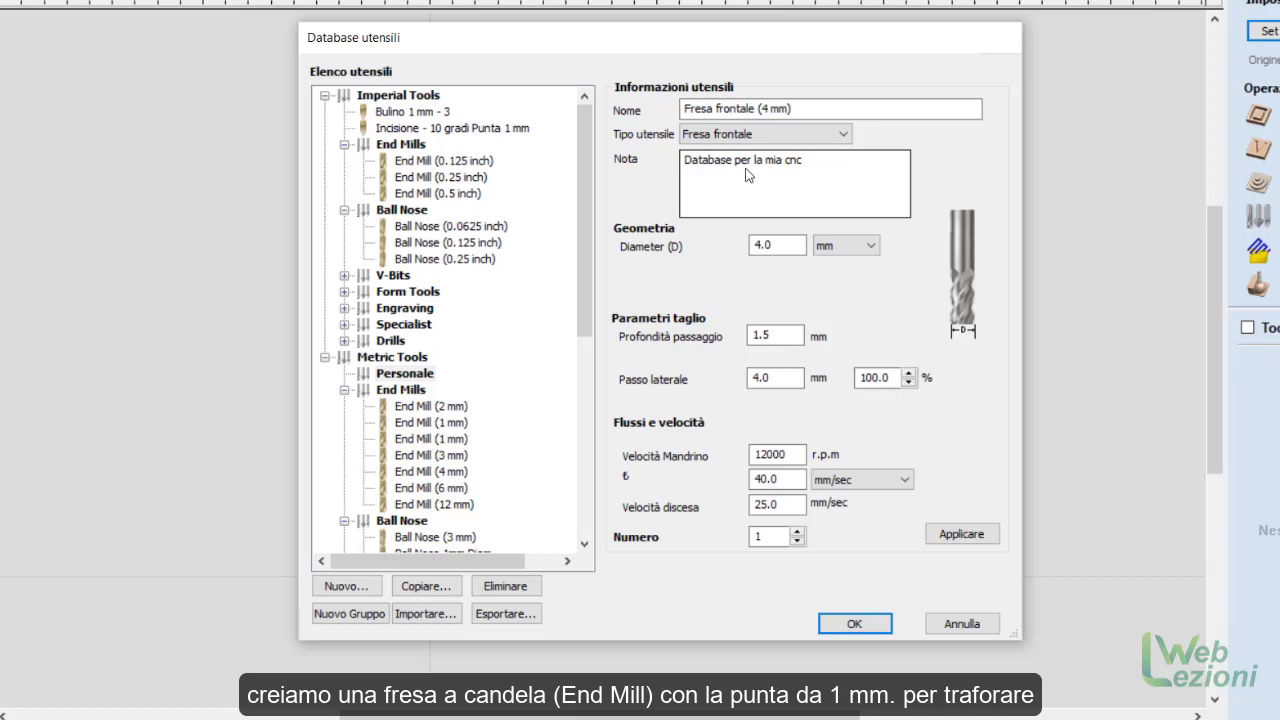
Step: Name the new tool "End Mill 1 mm" and enter "End Mill 1 mm" as its note
{"action": "left_click", "coordinate": [760, 113]}
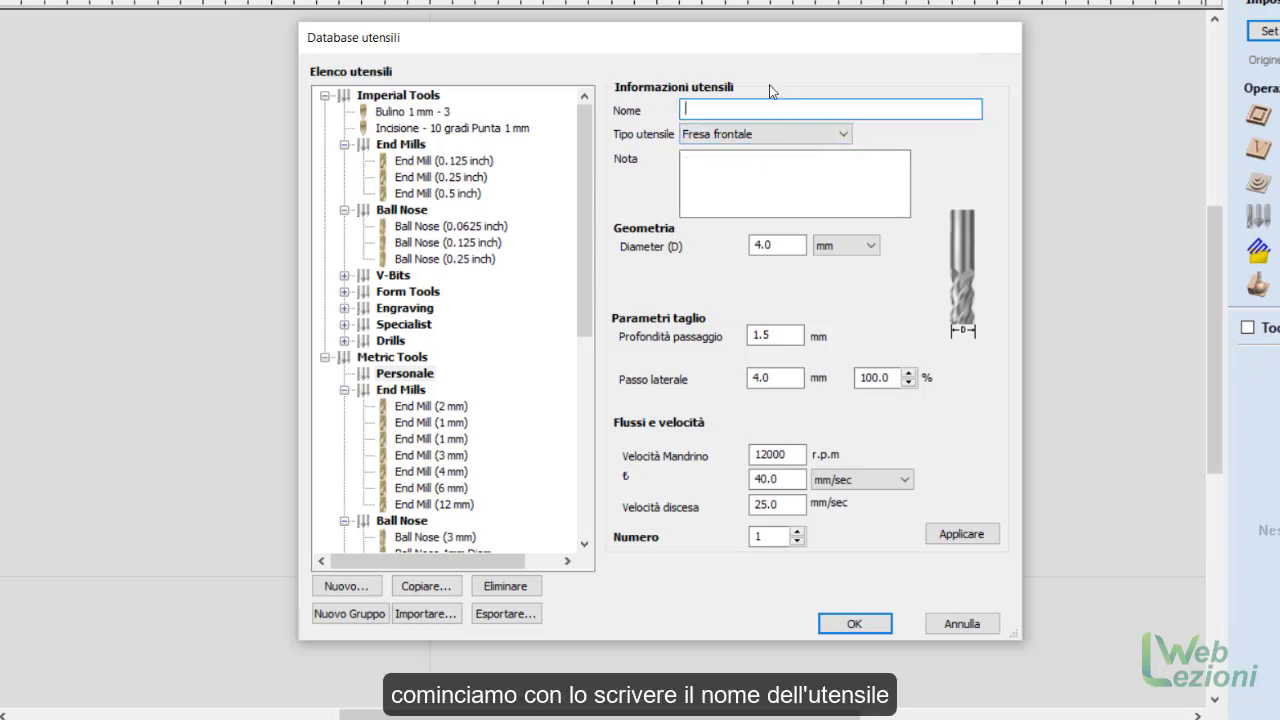
{"action": "type", "text": "End Mill"}
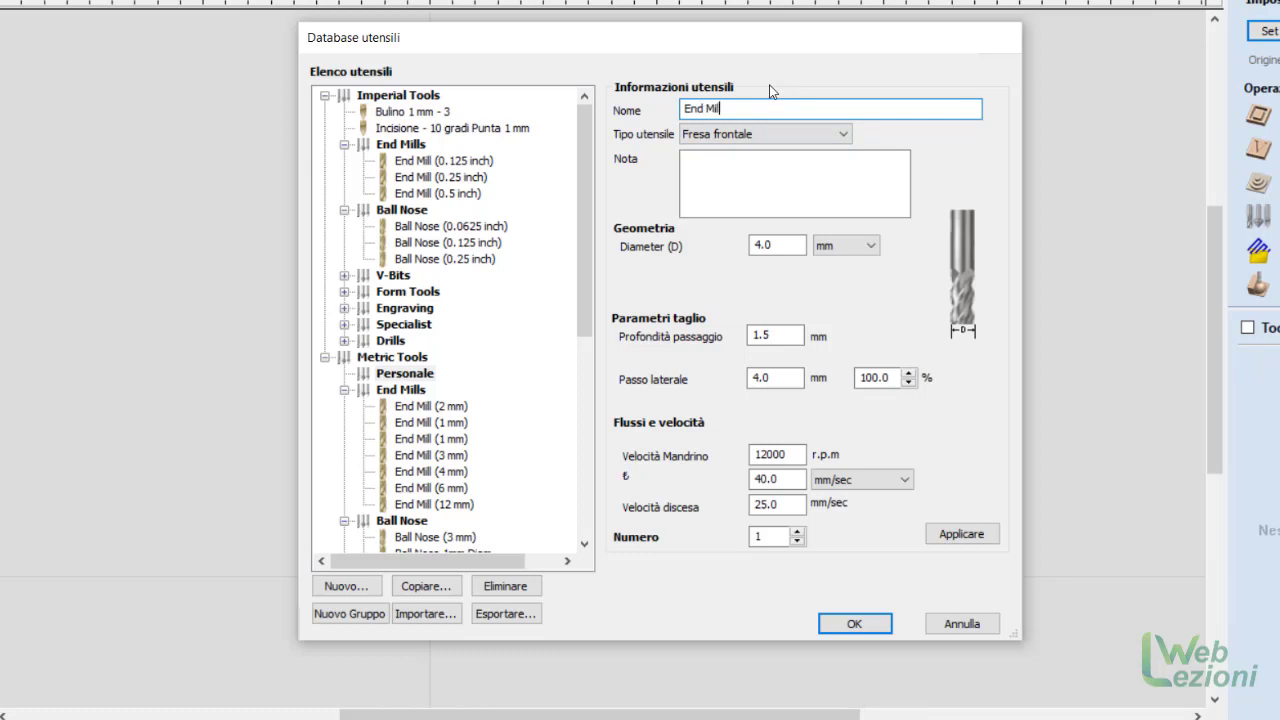
{"action": "type", "text": " 1 mm"}
{"action": "left_click", "coordinate": [728, 174]}
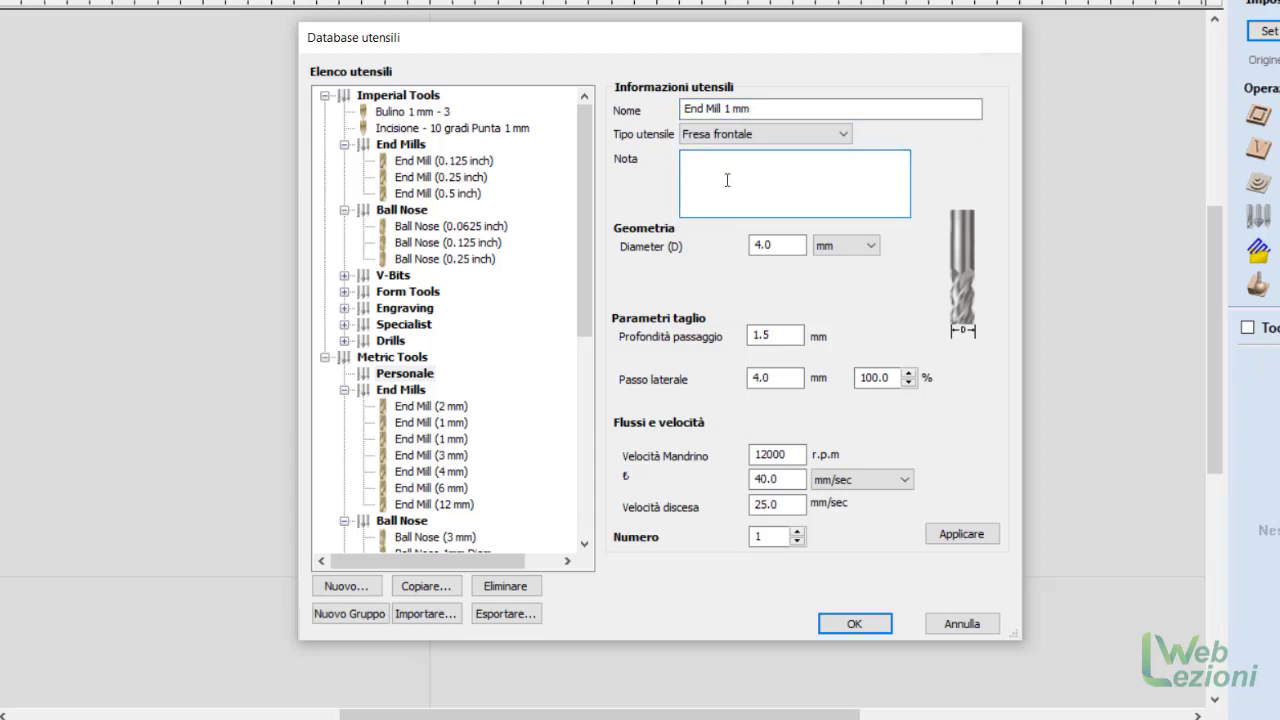
{"action": "type", "text": "En"}
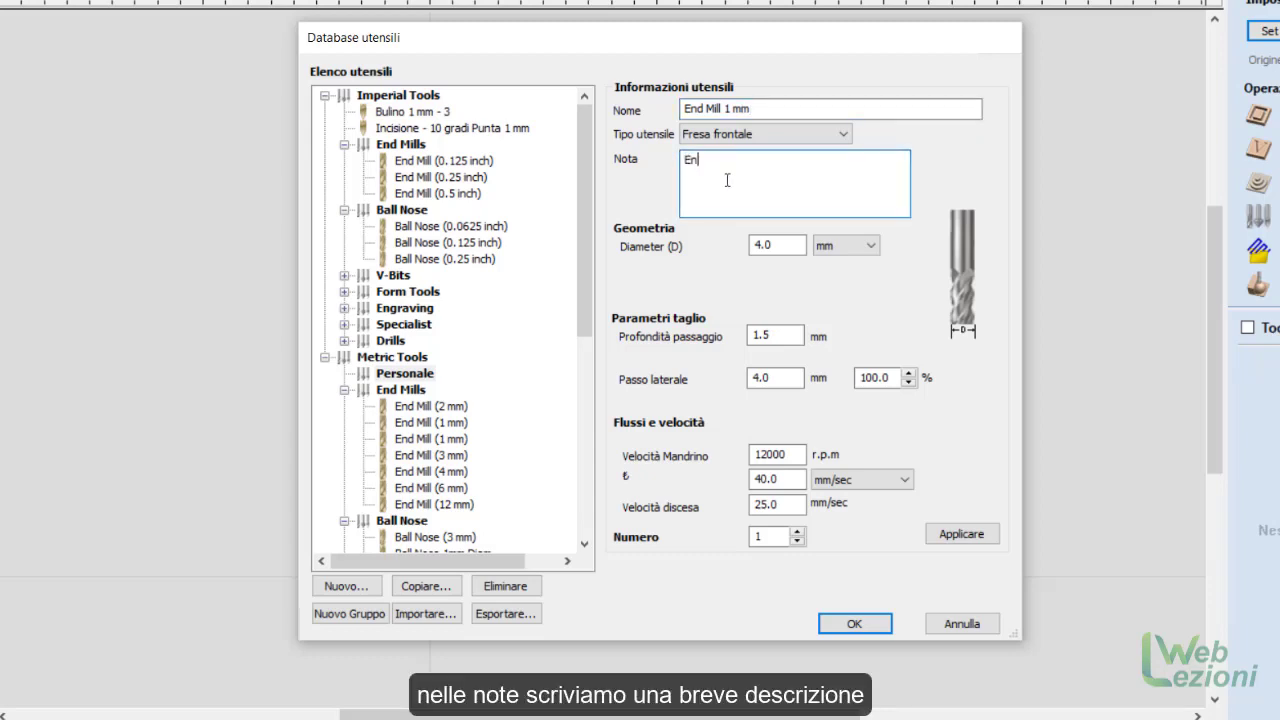
{"action": "type", "text": "d Mill 1 mm"}
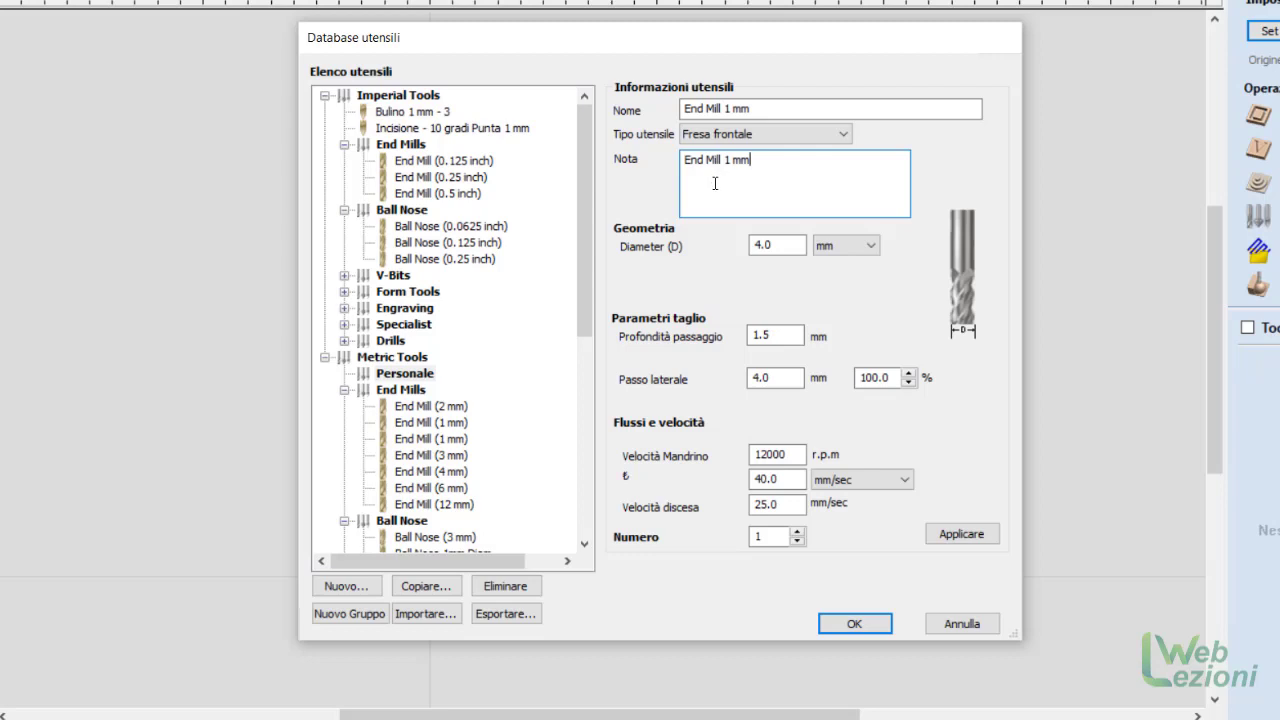
Step: Set the 1 mm end mill's diameter to 1.0 mm and its pass depth to 0.5 mm
{"action": "left_click", "coordinate": [754, 247]}
{"action": "key", "text": "Delete"}
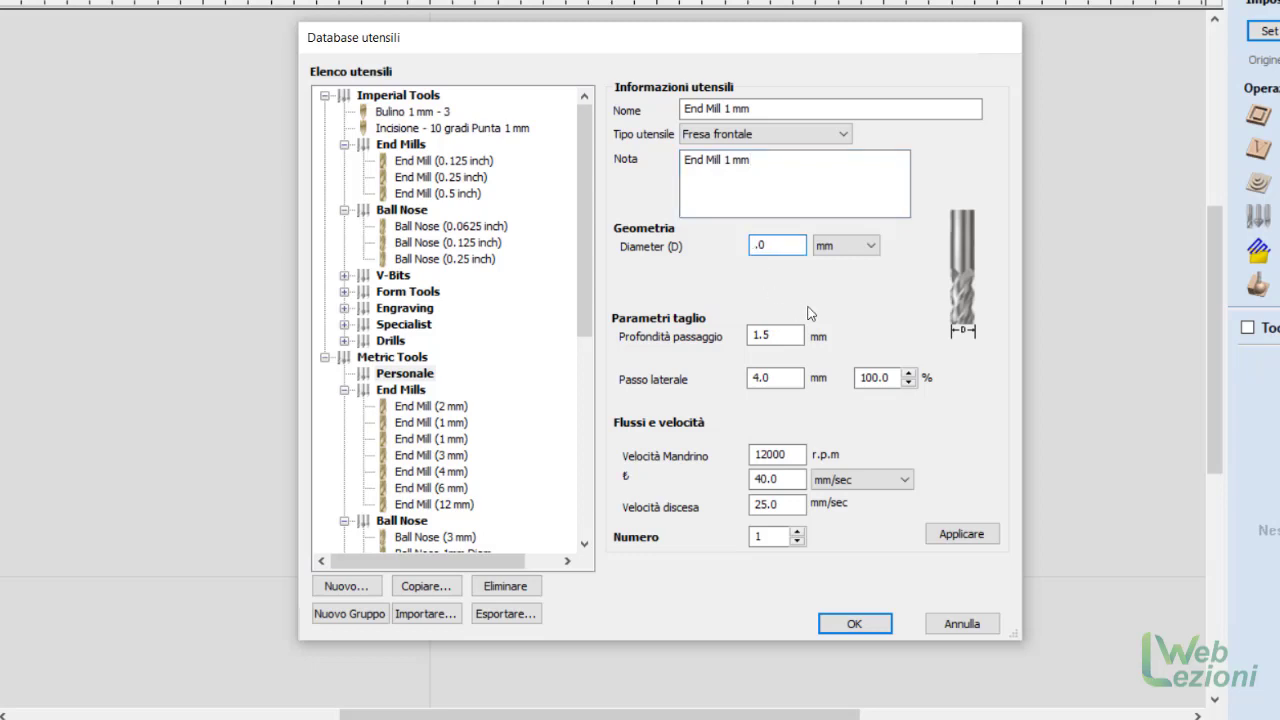
{"action": "type", "text": "1"}
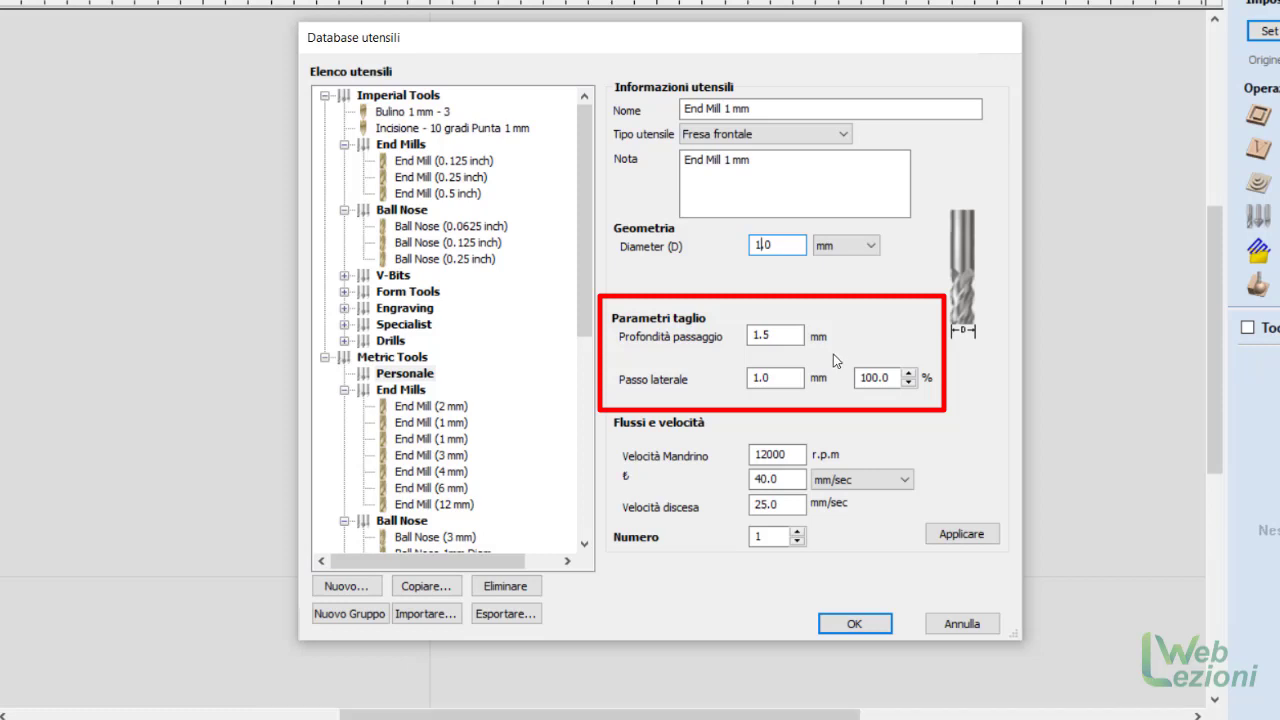
{"action": "left_click", "coordinate": [758, 336]}
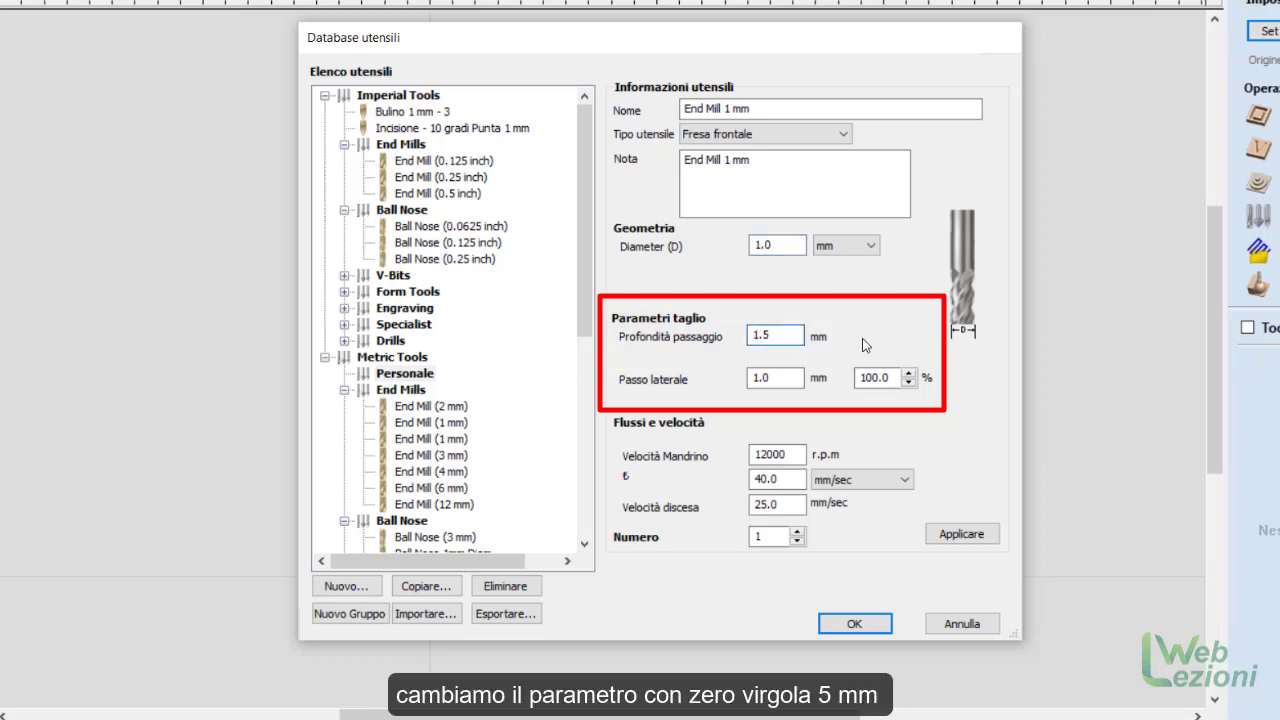
{"action": "key", "text": "Delete"}
{"action": "type", "text": "0"}
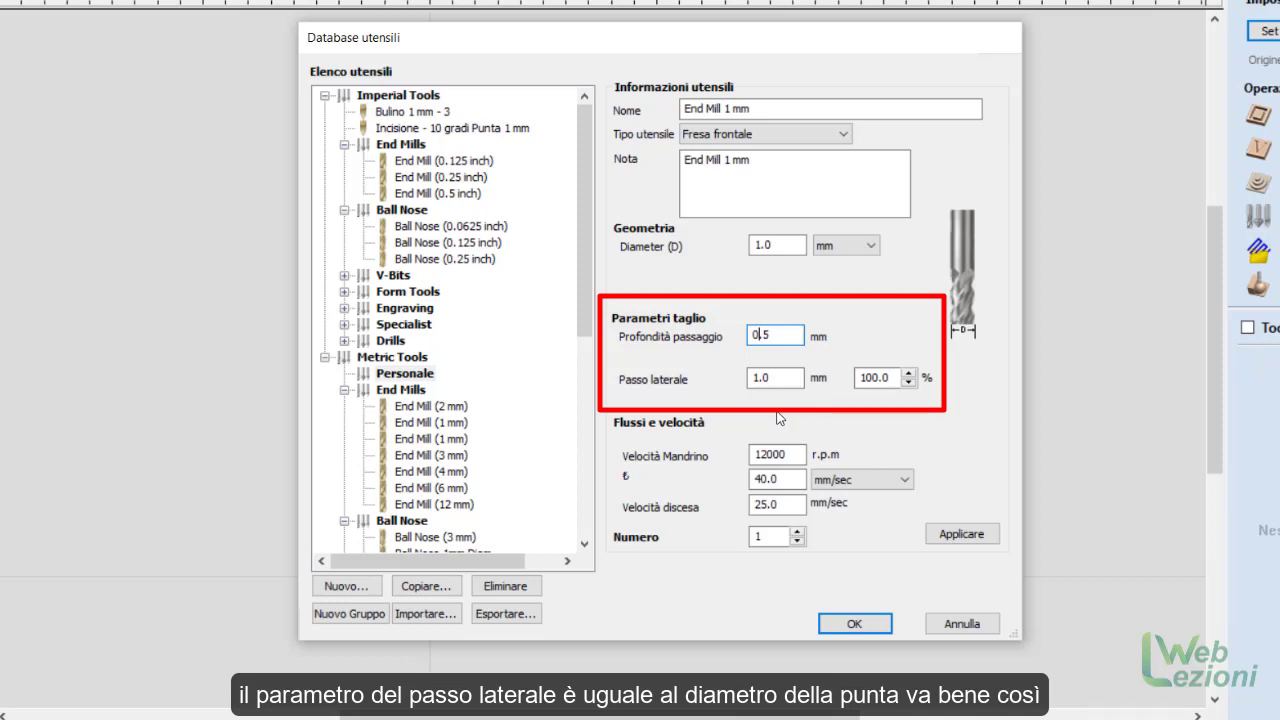
Step: Set the 1 mm end mill's feed rate to 20.0 mm/sec and plunge rate to 12.0 mm/sec, and apply the tool settings
{"action": "left_click", "coordinate": [753, 479]}
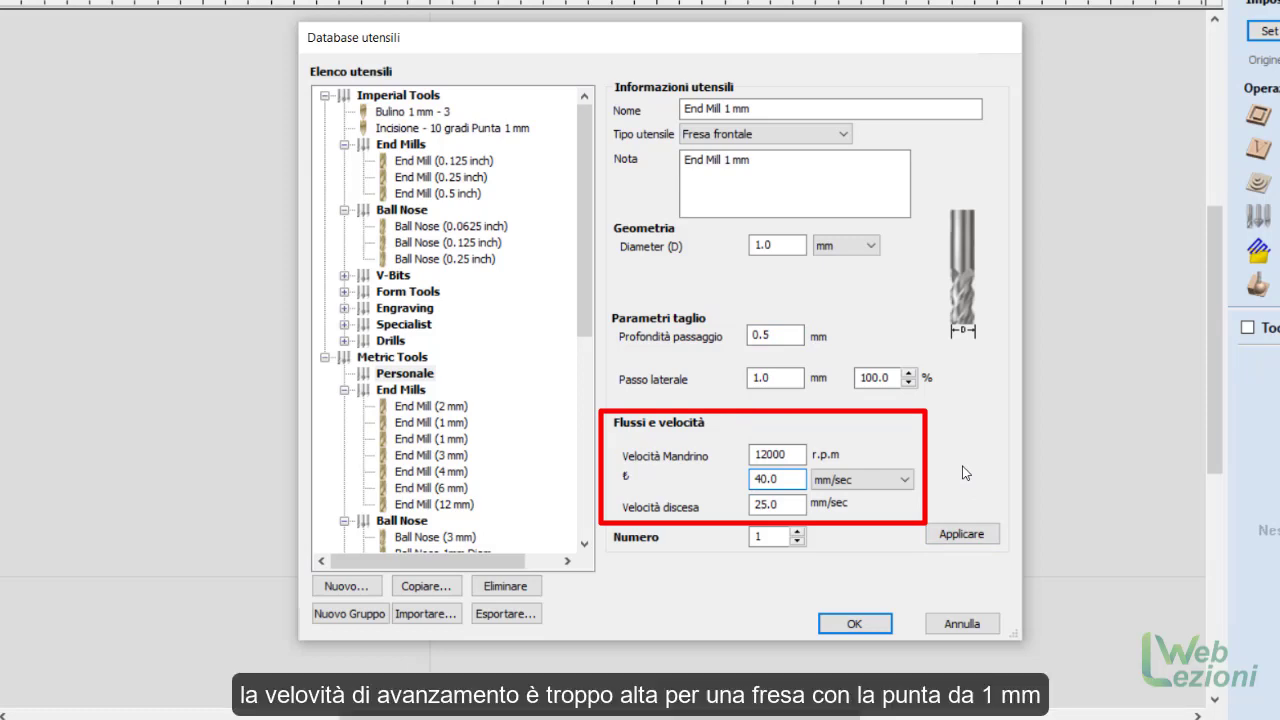
{"action": "key", "text": "BackSpace"}
{"action": "type", "text": "2"}
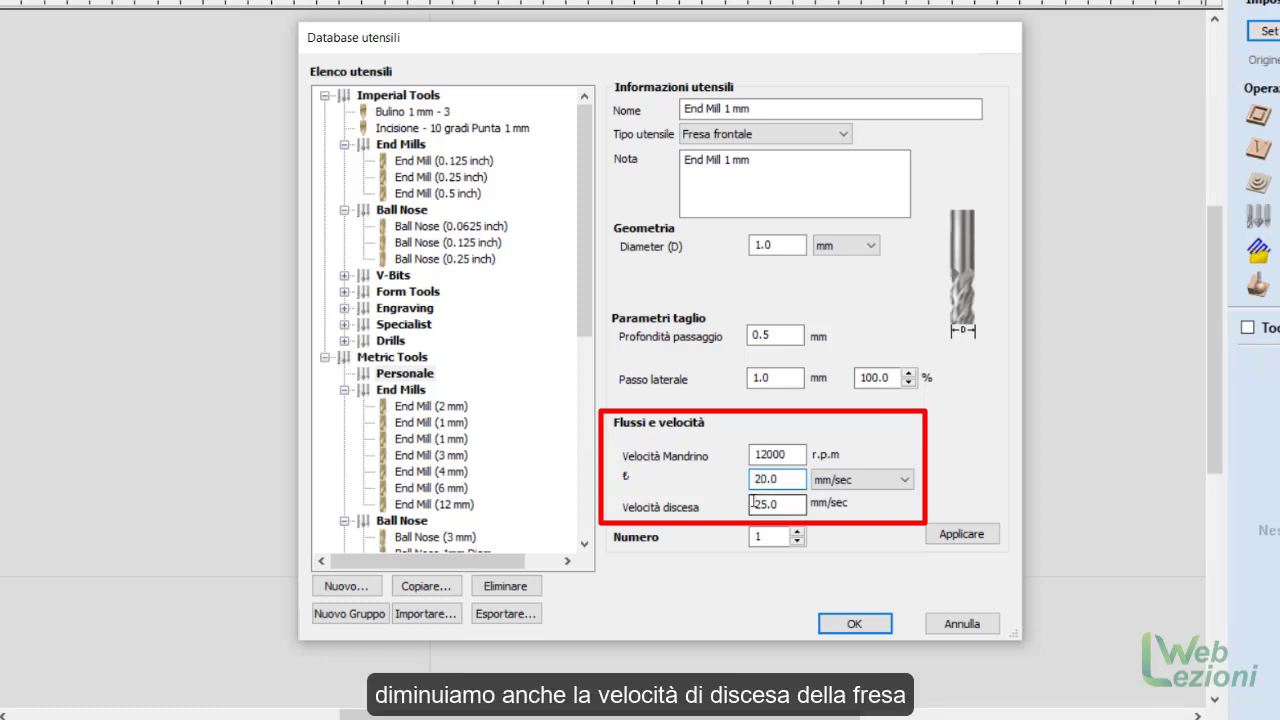
{"action": "left_click", "coordinate": [753, 506]}
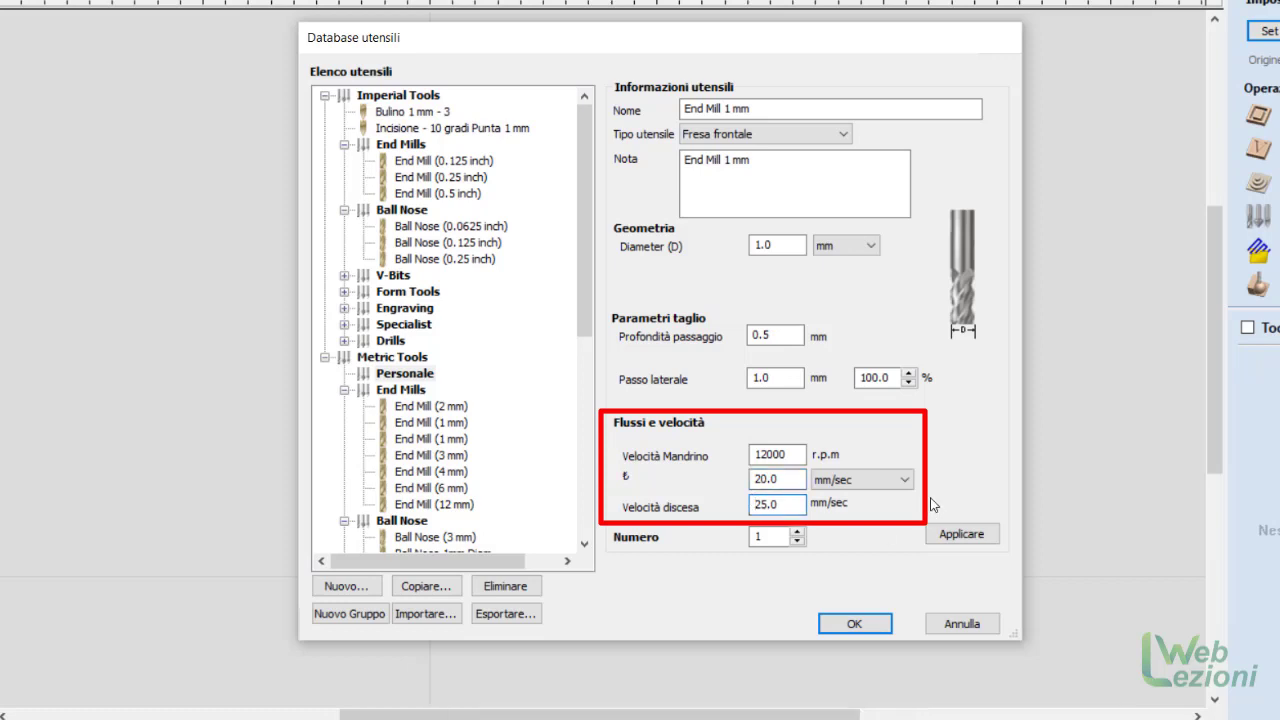
{"action": "key", "text": "Delete"}
{"action": "key", "text": "Delete"}
{"action": "type", "text": "12"}
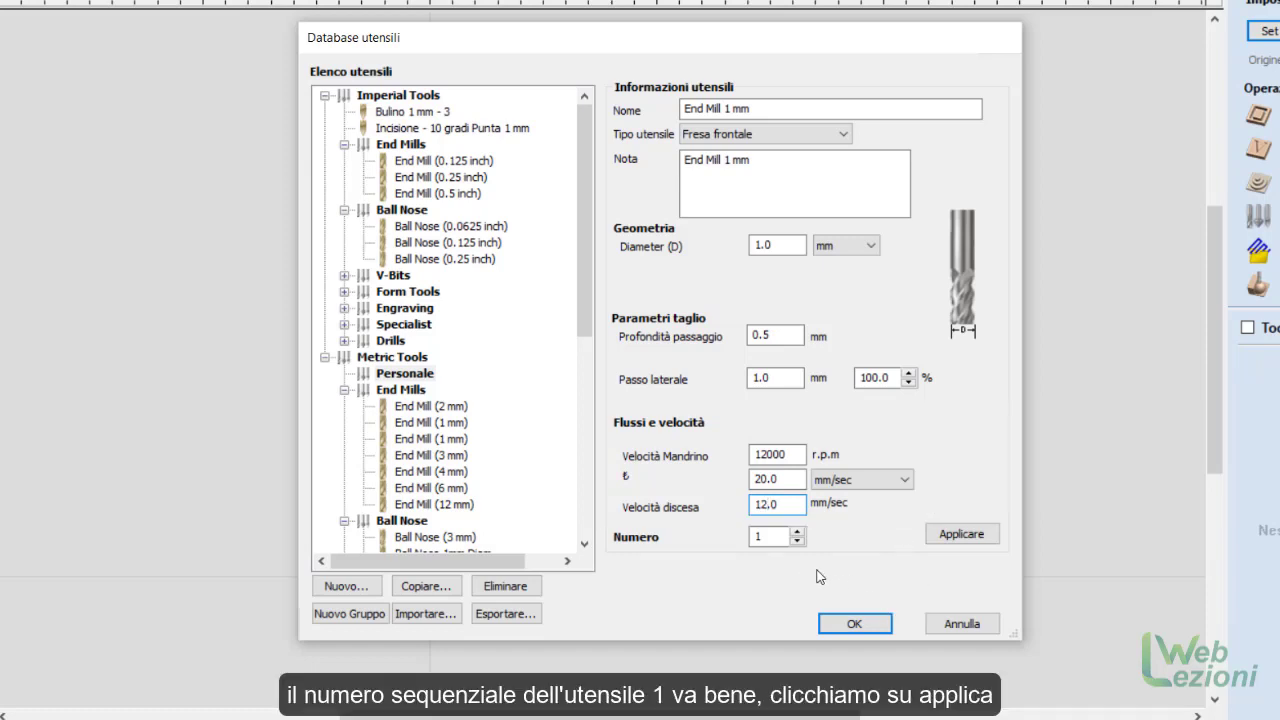
{"action": "left_click", "coordinate": [962, 541]}
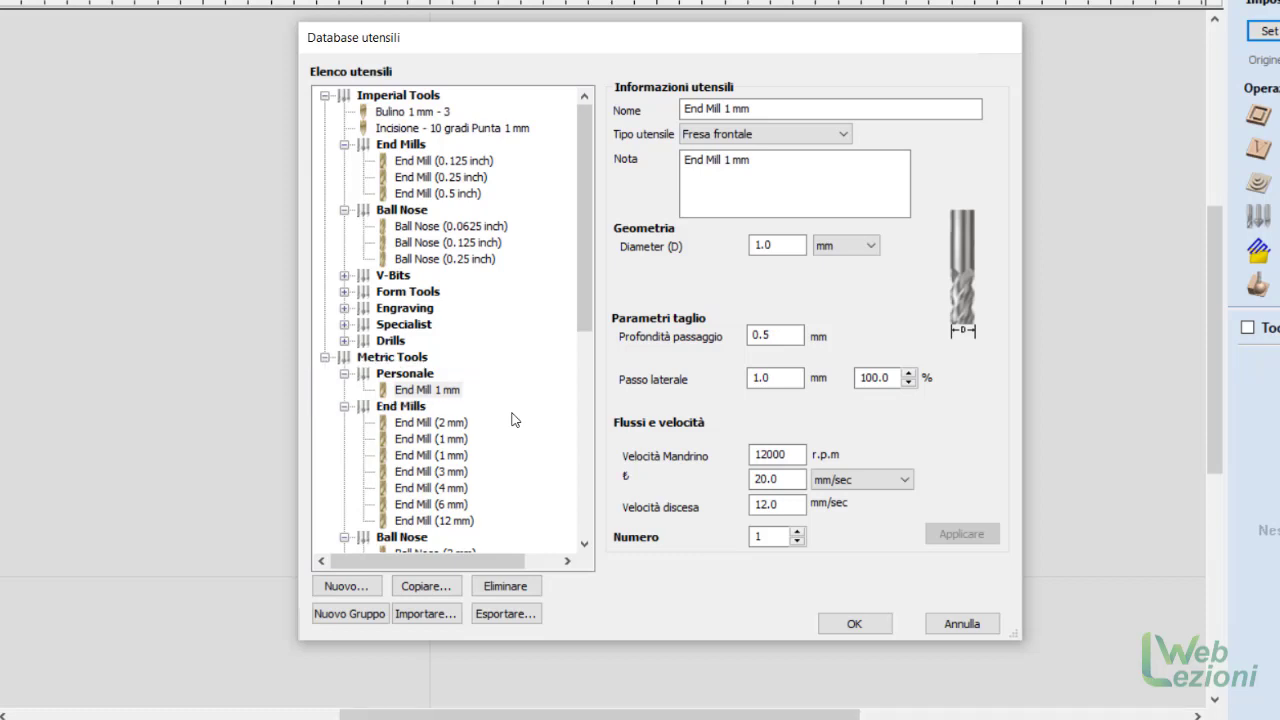
Step: Start another new tool in the Personale group with the tool type Fresa frontale
{"action": "left_click", "coordinate": [420, 378]}
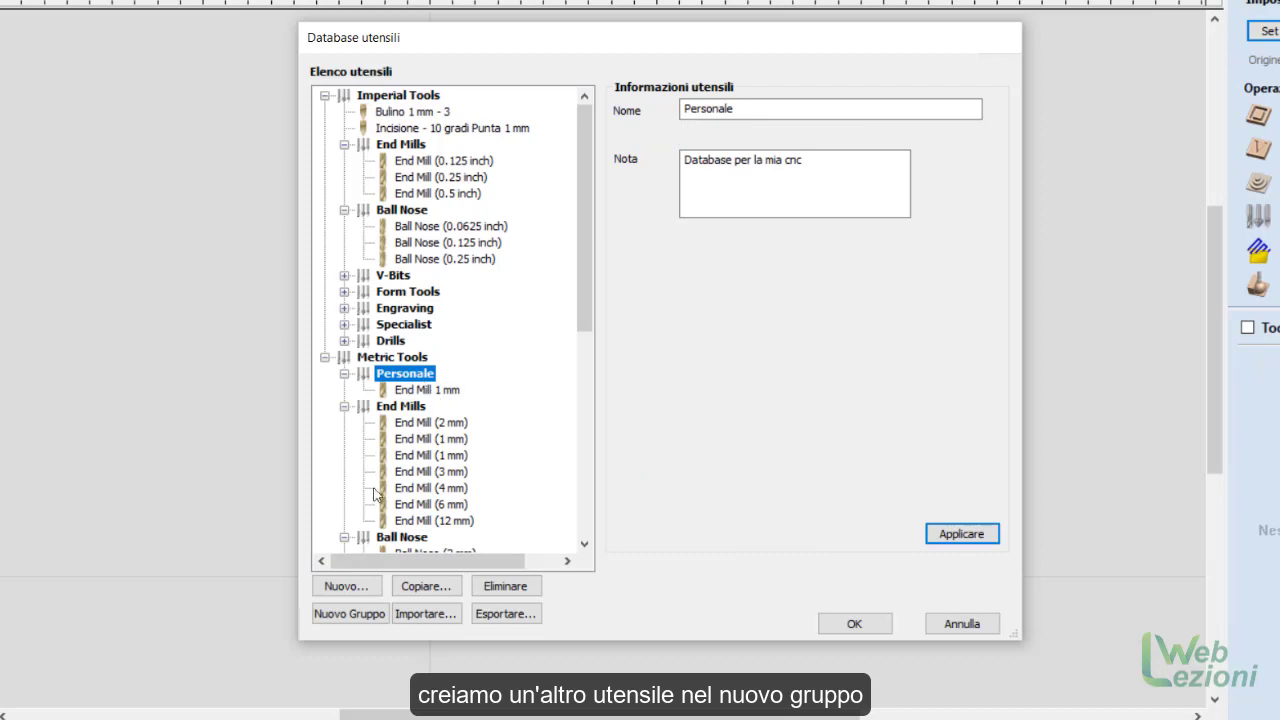
{"action": "left_click", "coordinate": [349, 588]}
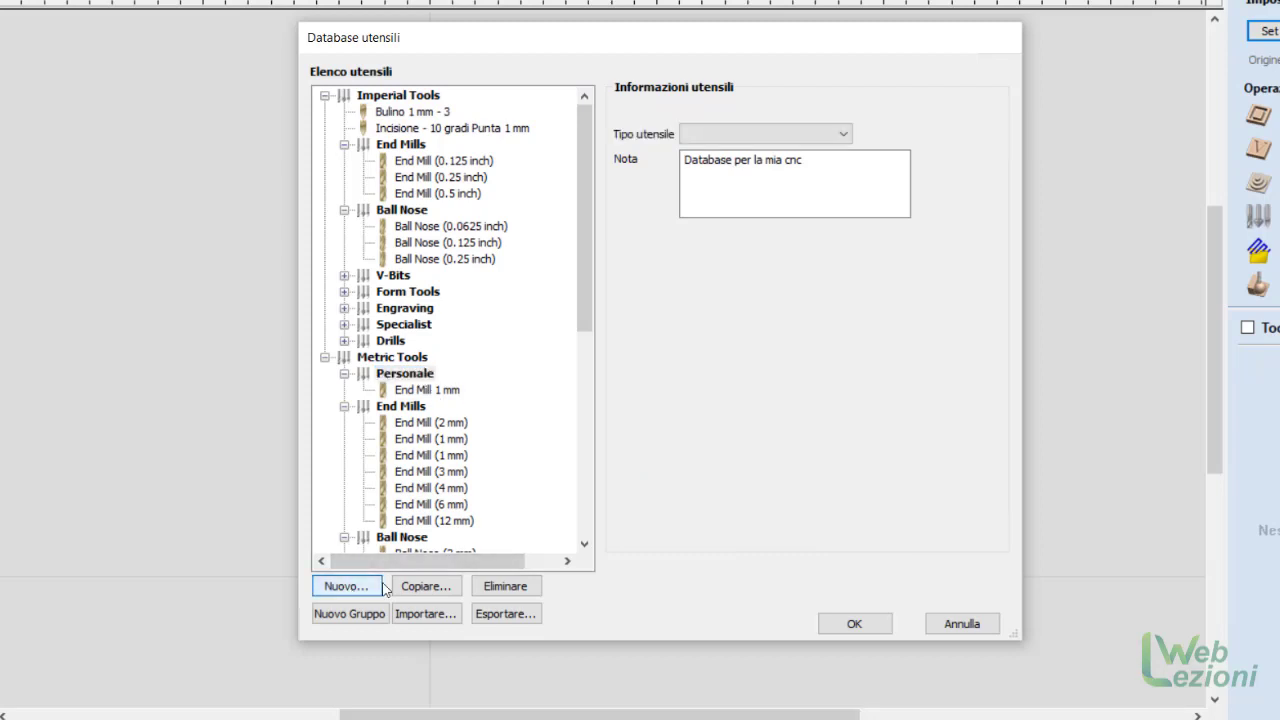
{"action": "left_click", "coordinate": [844, 134]}
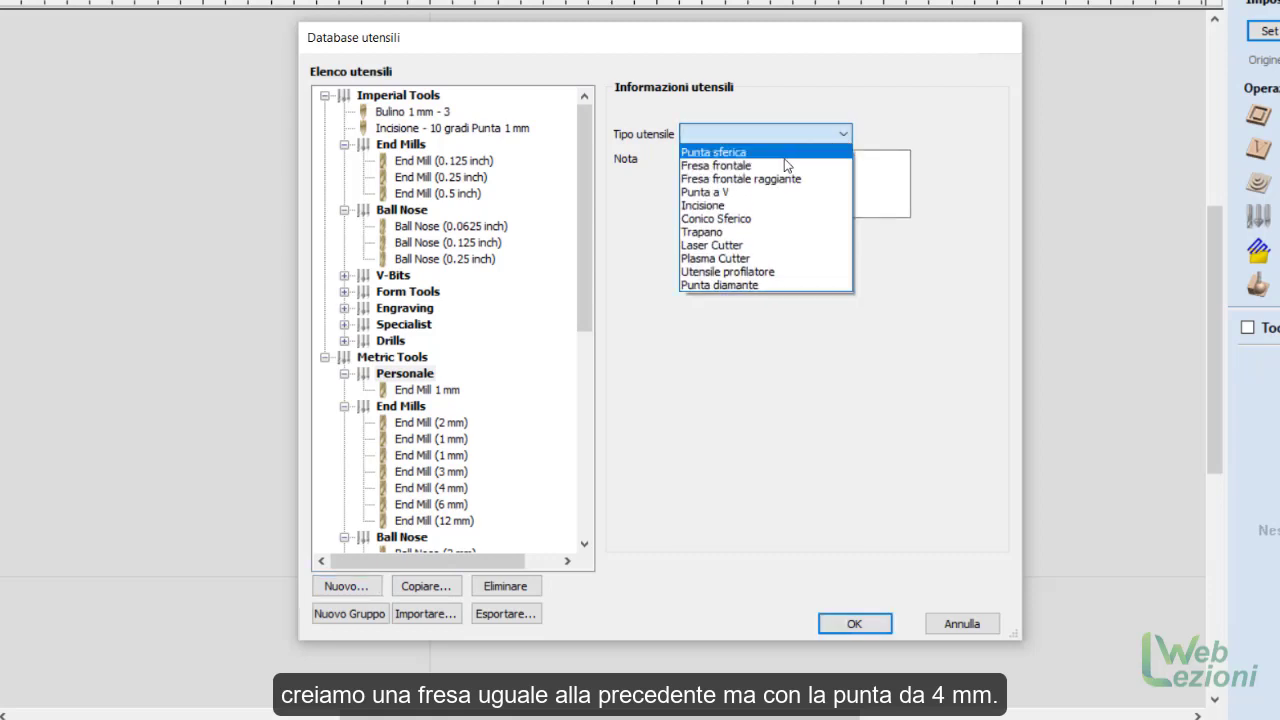
{"action": "left_click", "coordinate": [755, 166]}
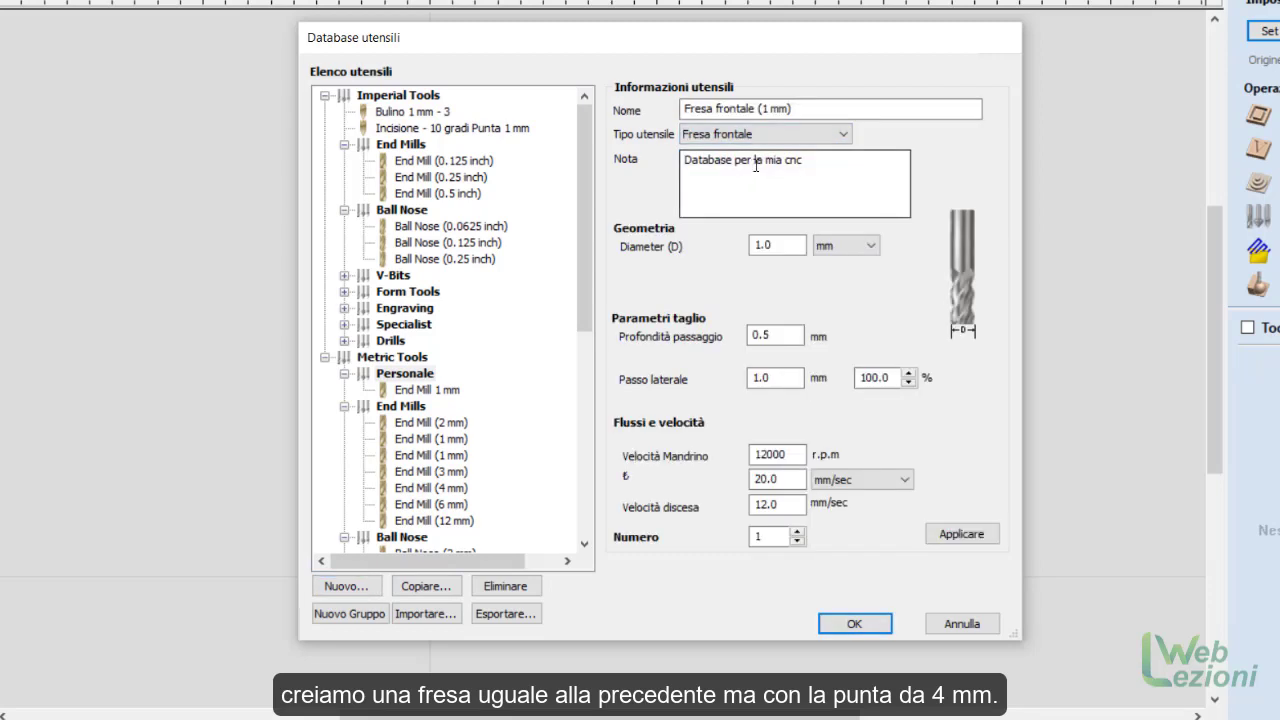
Step: Name the second tool "End Mill 4 mm" and replace its note with "End Mill 4 mm"
{"action": "left_click", "coordinate": [761, 109]}
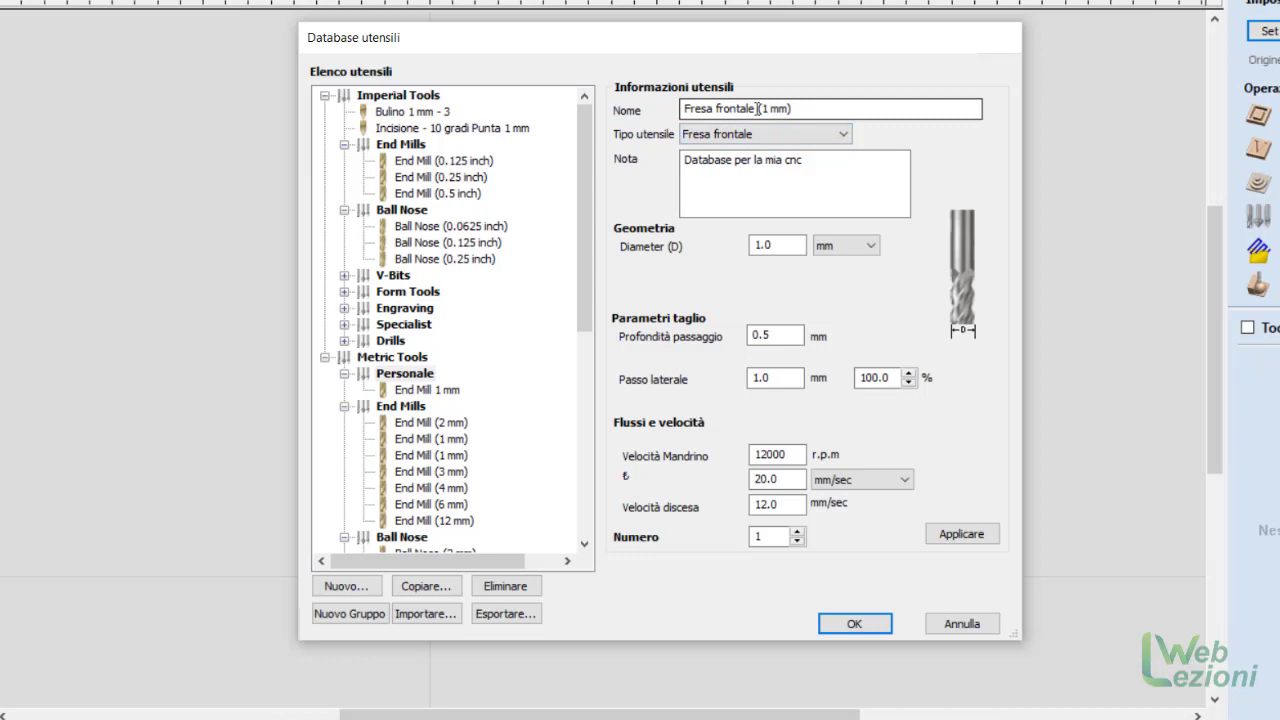
{"action": "left_click_drag", "start_coordinate": [682, 108], "coordinate": [843, 126]}
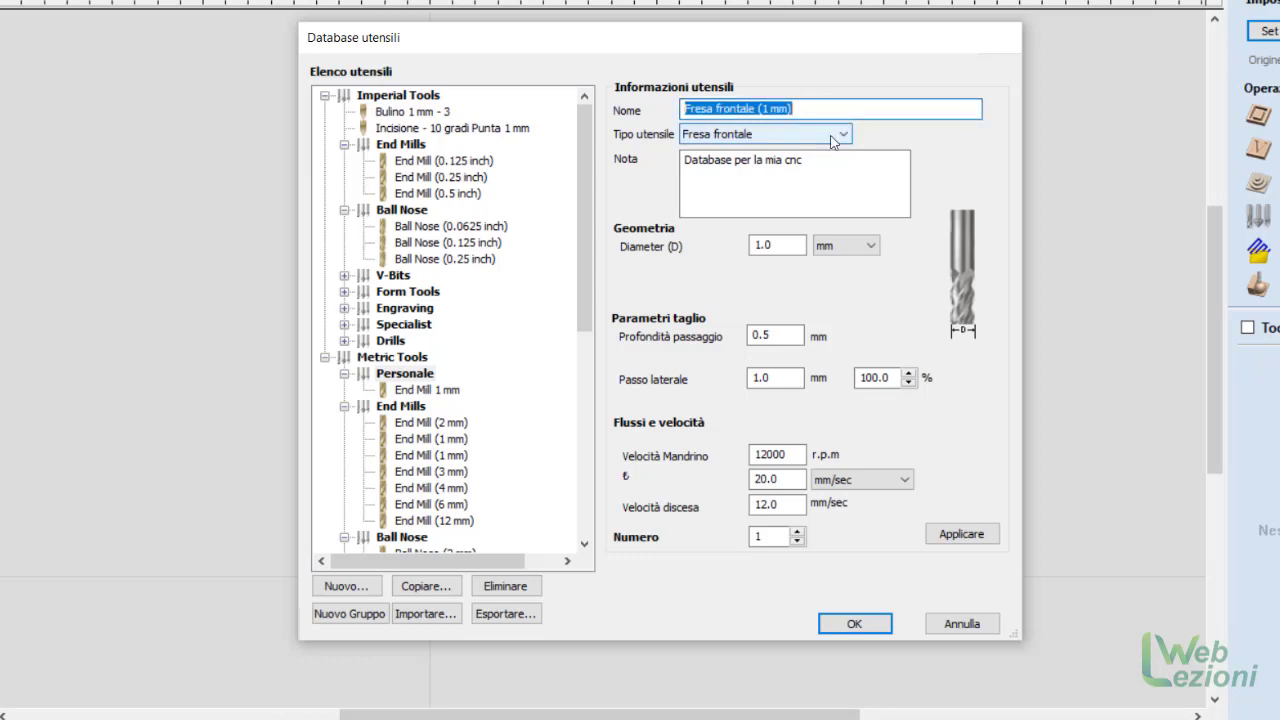
{"action": "key", "text": "BackSpace"}
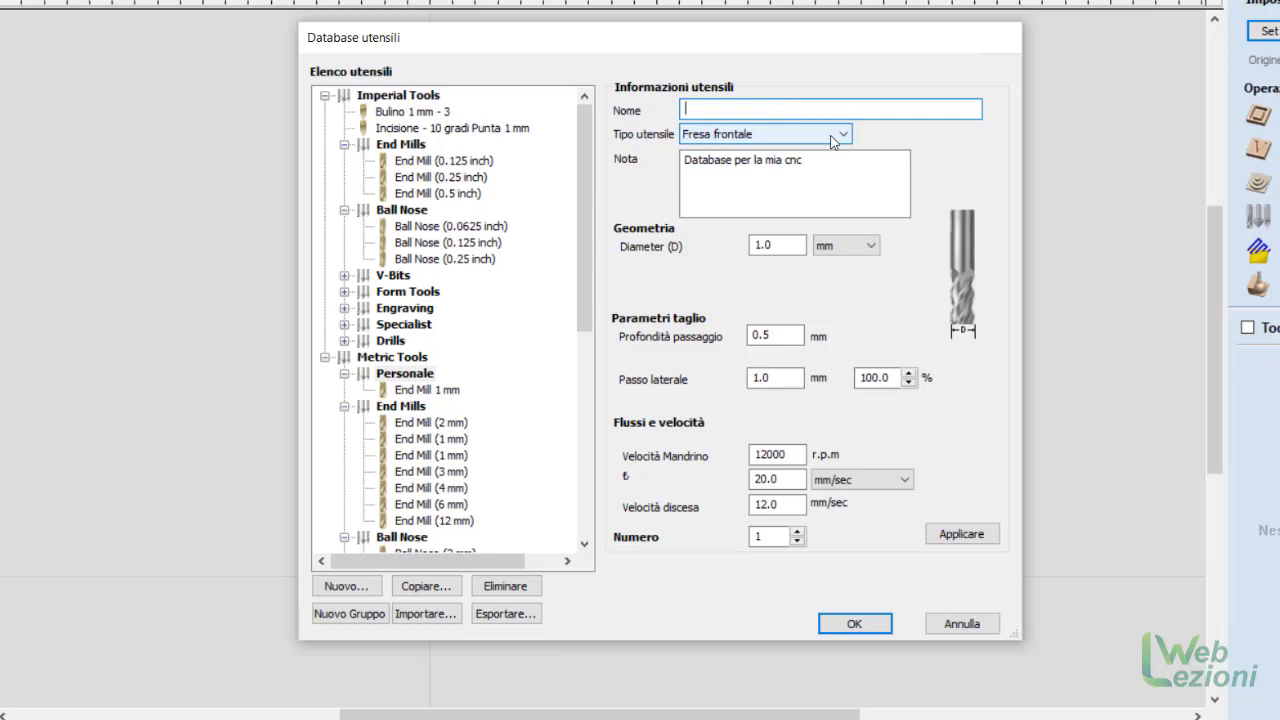
{"action": "type", "text": "End Mill 4 mm"}
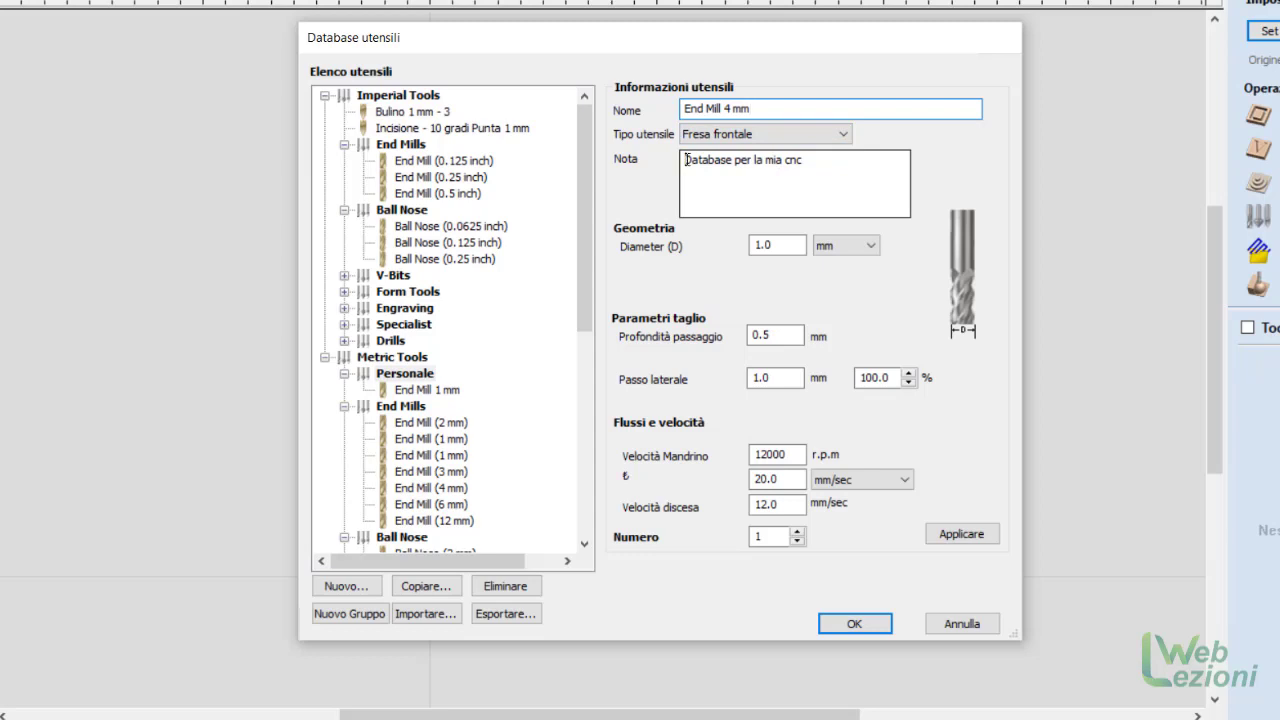
{"action": "left_click", "coordinate": [779, 191]}
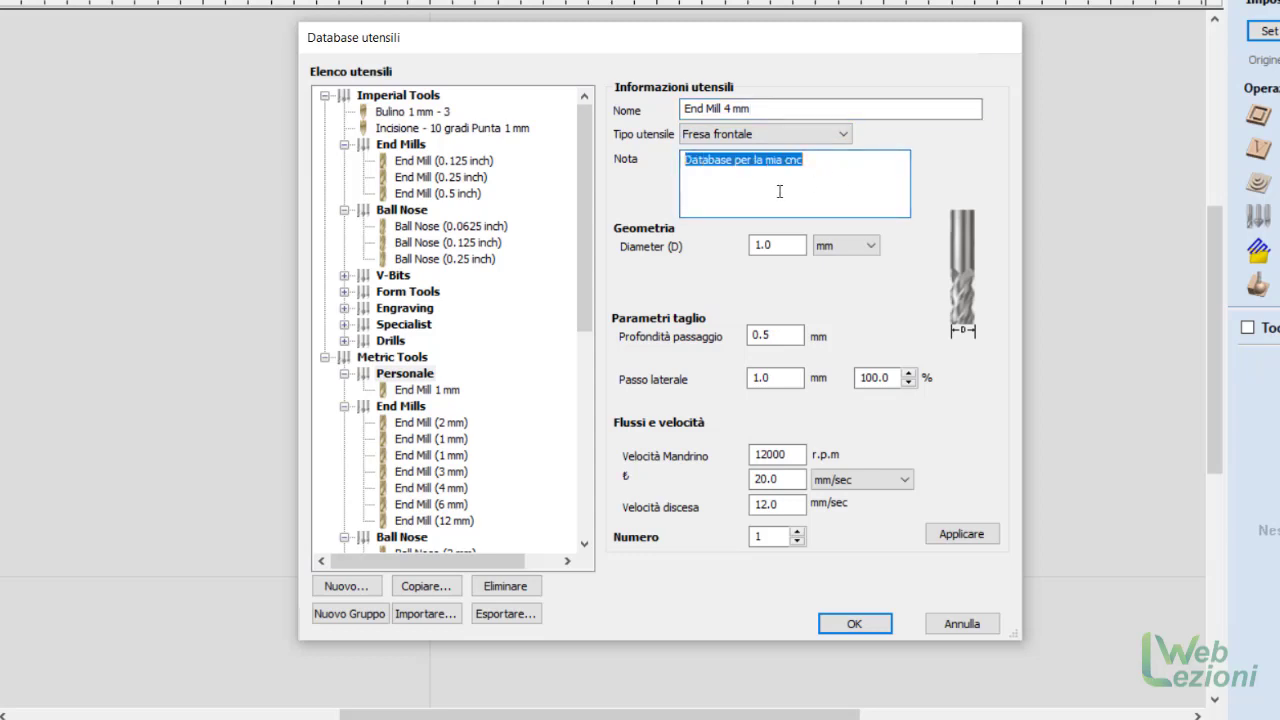
{"action": "key", "text": "BackSpace"}
{"action": "type", "text": "E"}
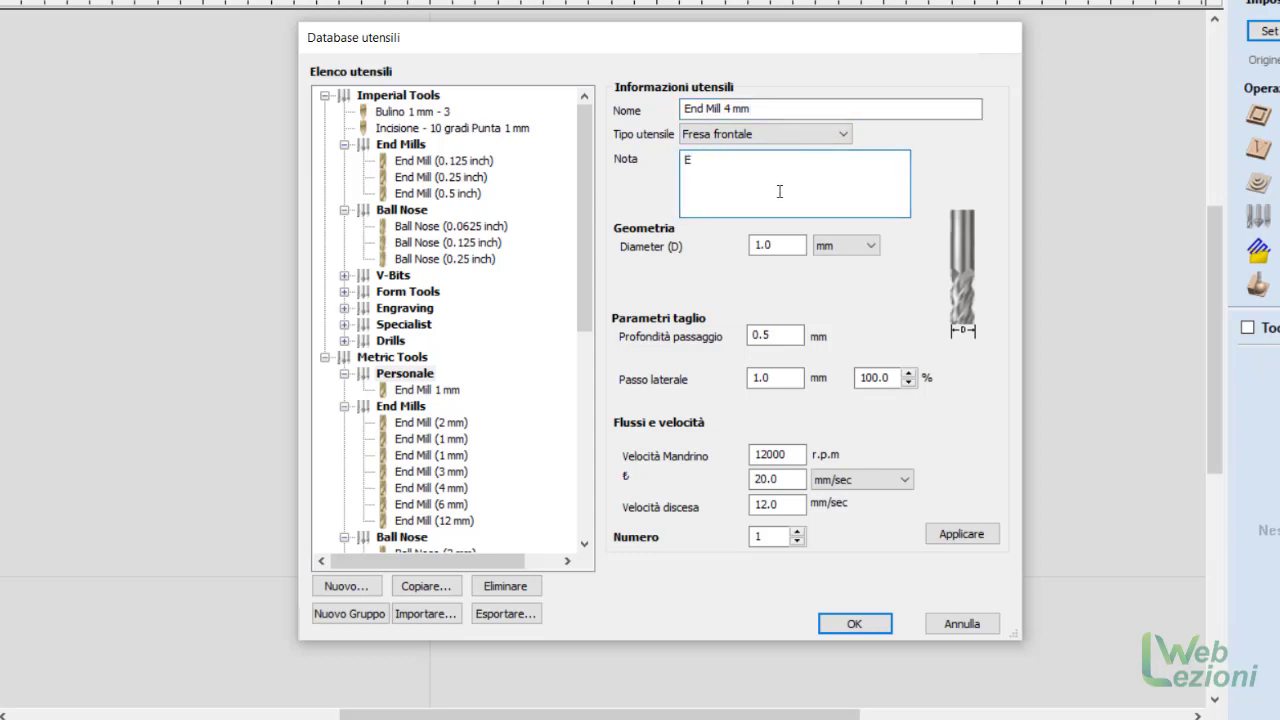
{"action": "type", "text": "nd Mill 4 mm"}
Step: Set the 4 mm end mill's diameter to 4.0 mm and its pass depth to 1.5 mm
{"action": "left_click", "coordinate": [786, 245]}
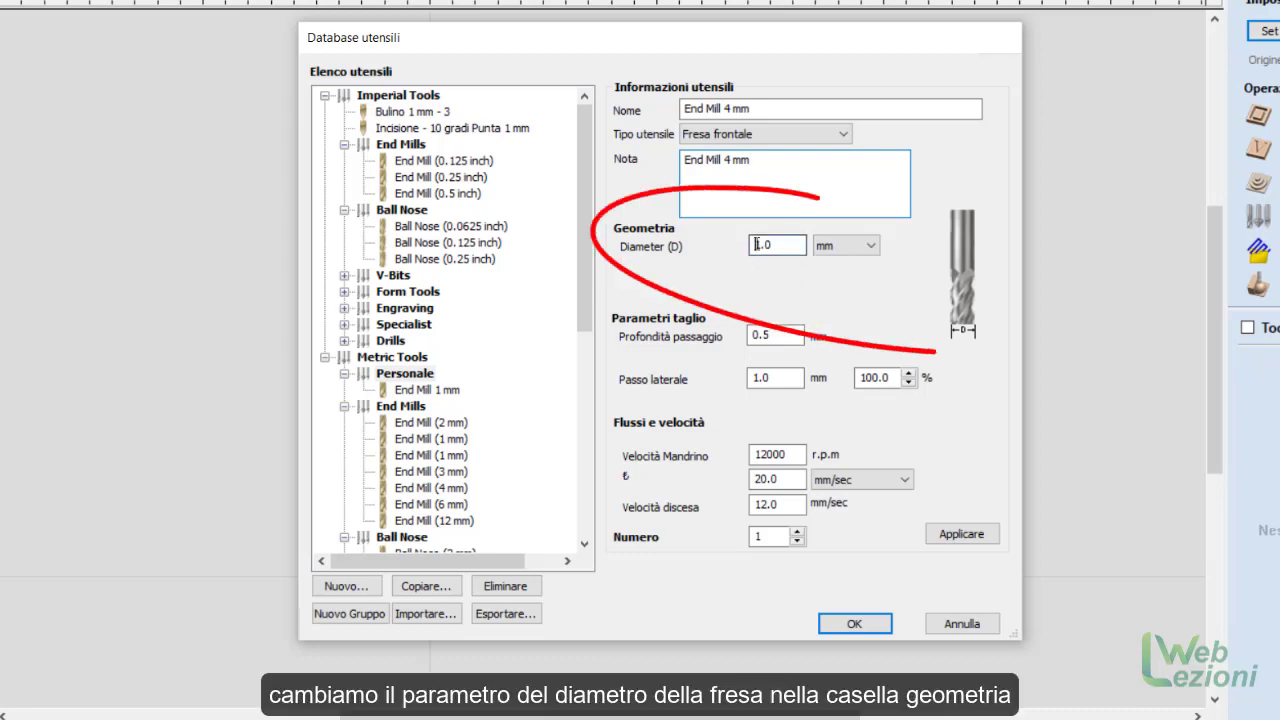
{"action": "left_click", "coordinate": [757, 245]}
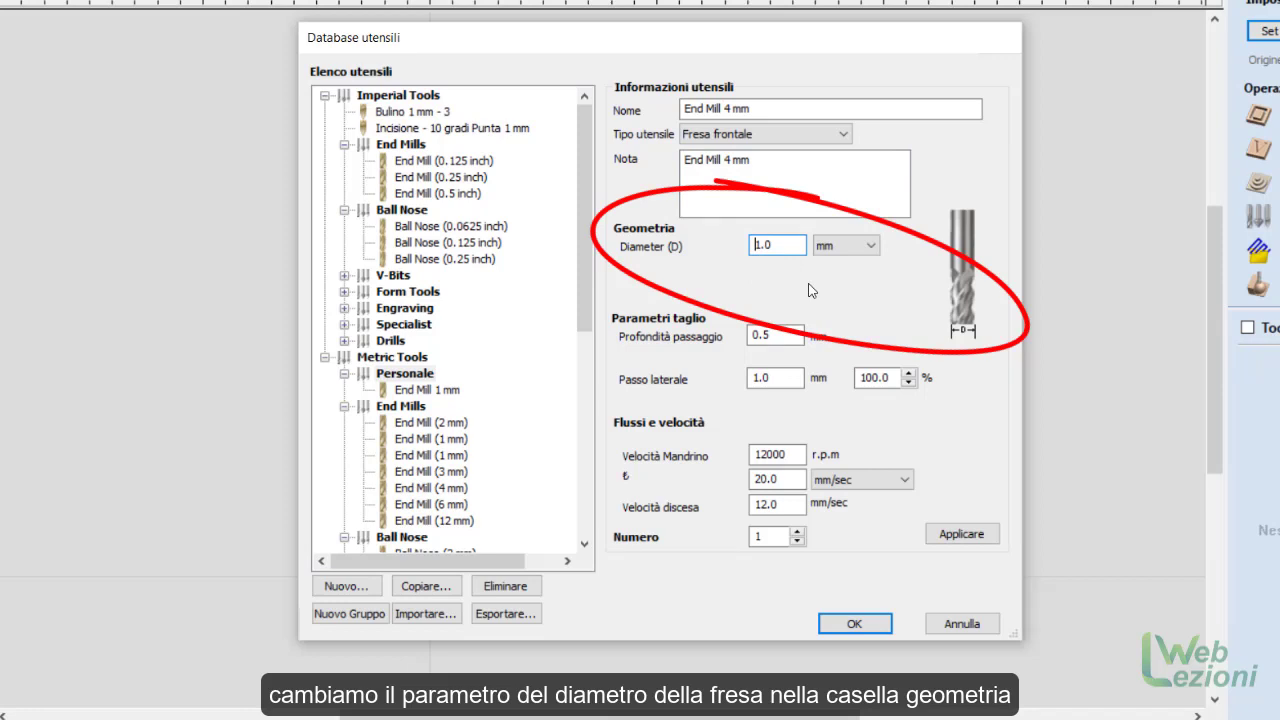
{"action": "key", "text": "BackSpace"}
{"action": "type", "text": "4"}
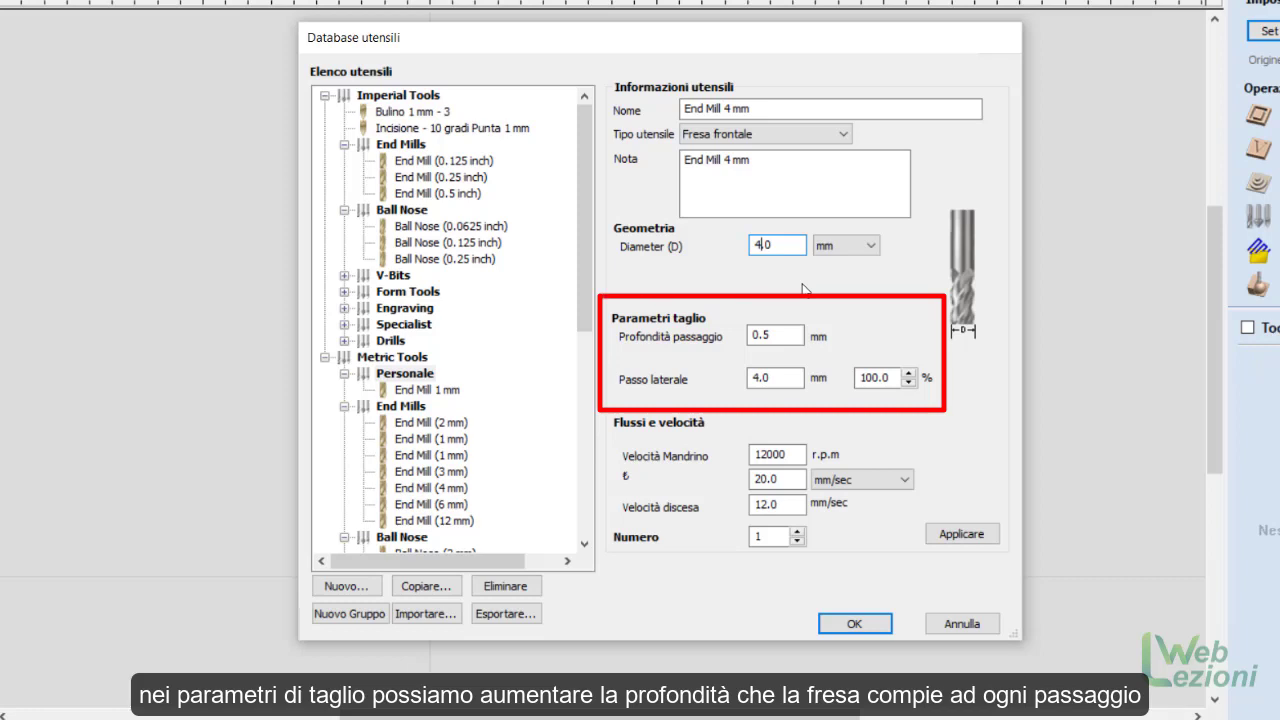
{"action": "left_click", "coordinate": [751, 334]}
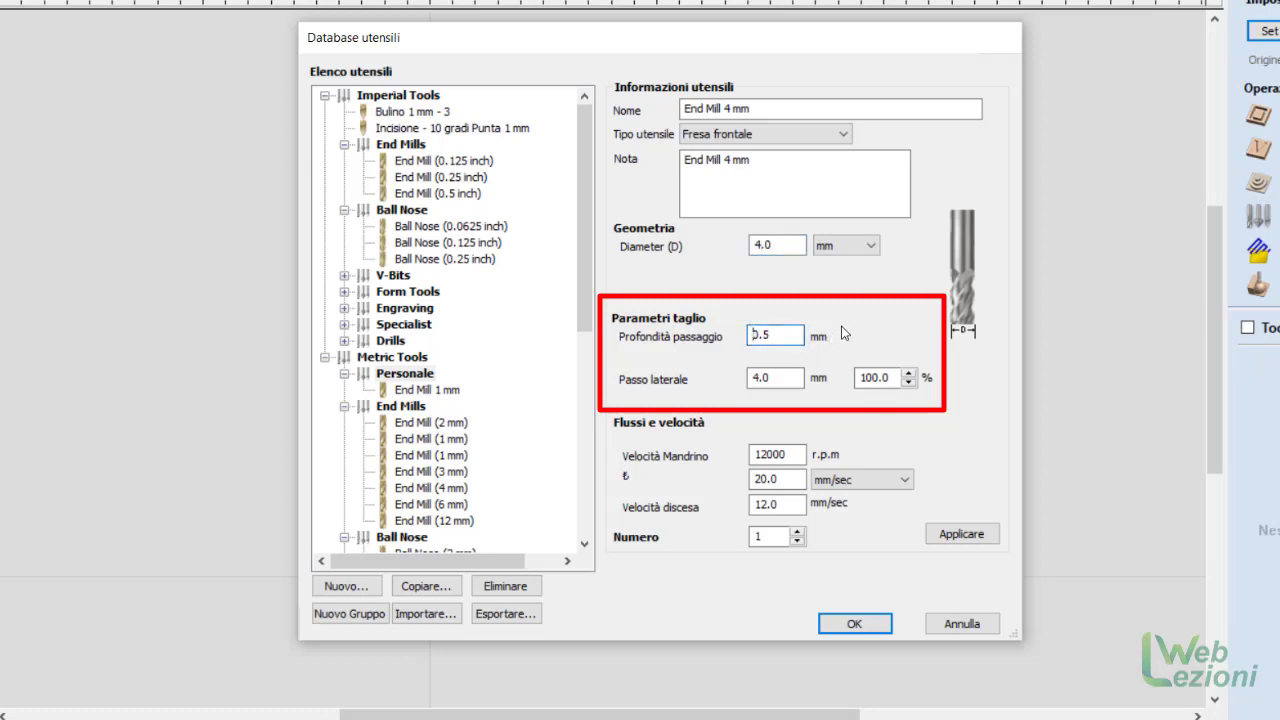
{"action": "key", "text": "Delete"}
{"action": "type", "text": "1"}
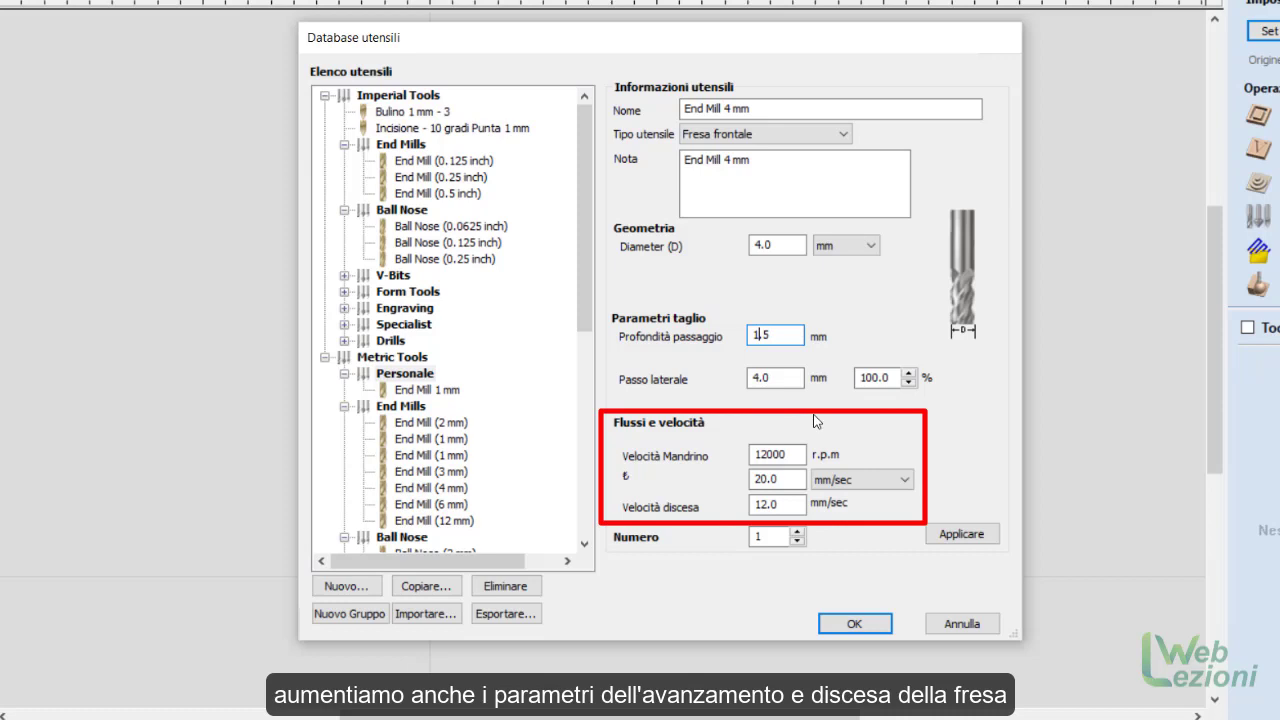
Step: Set the 4 mm end mill's feed rate to 40.0 mm/sec and its plunge rate to 25.0 mm/sec
{"action": "left_click", "coordinate": [755, 479]}
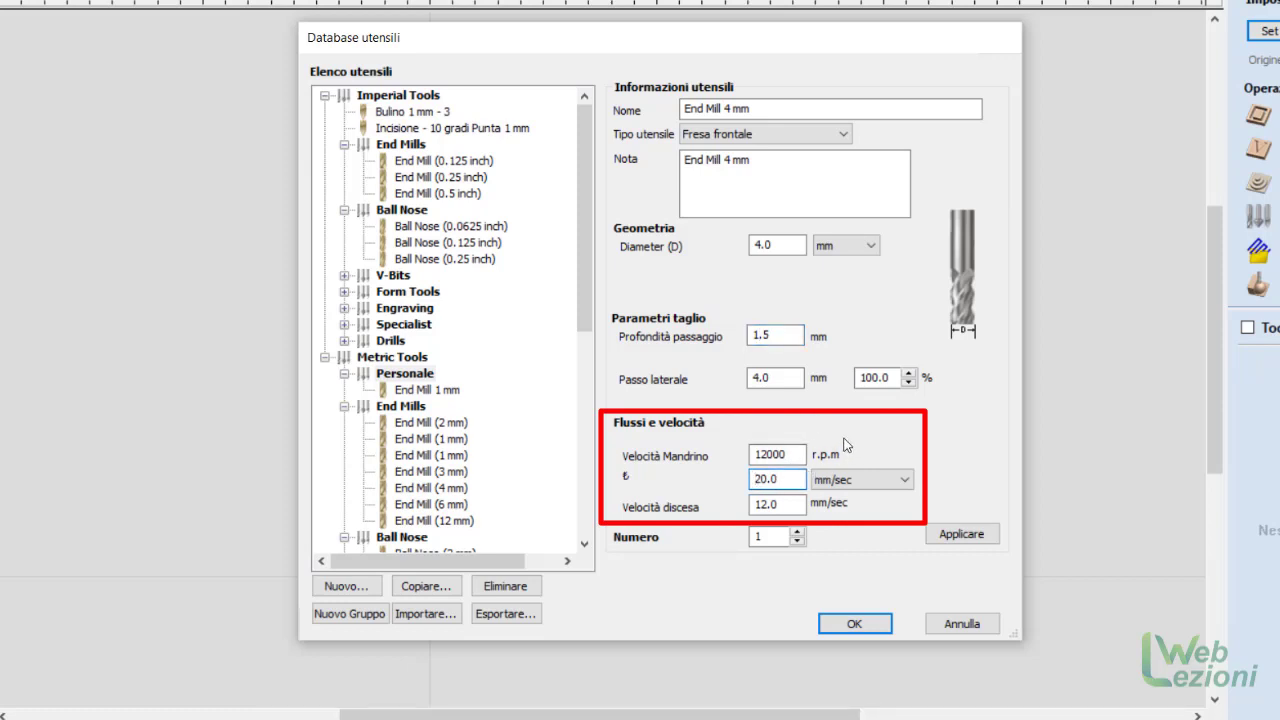
{"action": "key", "text": "Delete"}
{"action": "type", "text": "4"}
{"action": "left_click", "coordinate": [757, 499]}
{"action": "key", "text": "Delete"}
{"action": "key", "text": "Delete"}
{"action": "key", "text": "Delete"}
{"action": "type", "text": "25."}
Step: Assign tool number 2 to the 4 mm end mill and apply the tool settings
{"action": "left_click", "coordinate": [798, 533]}
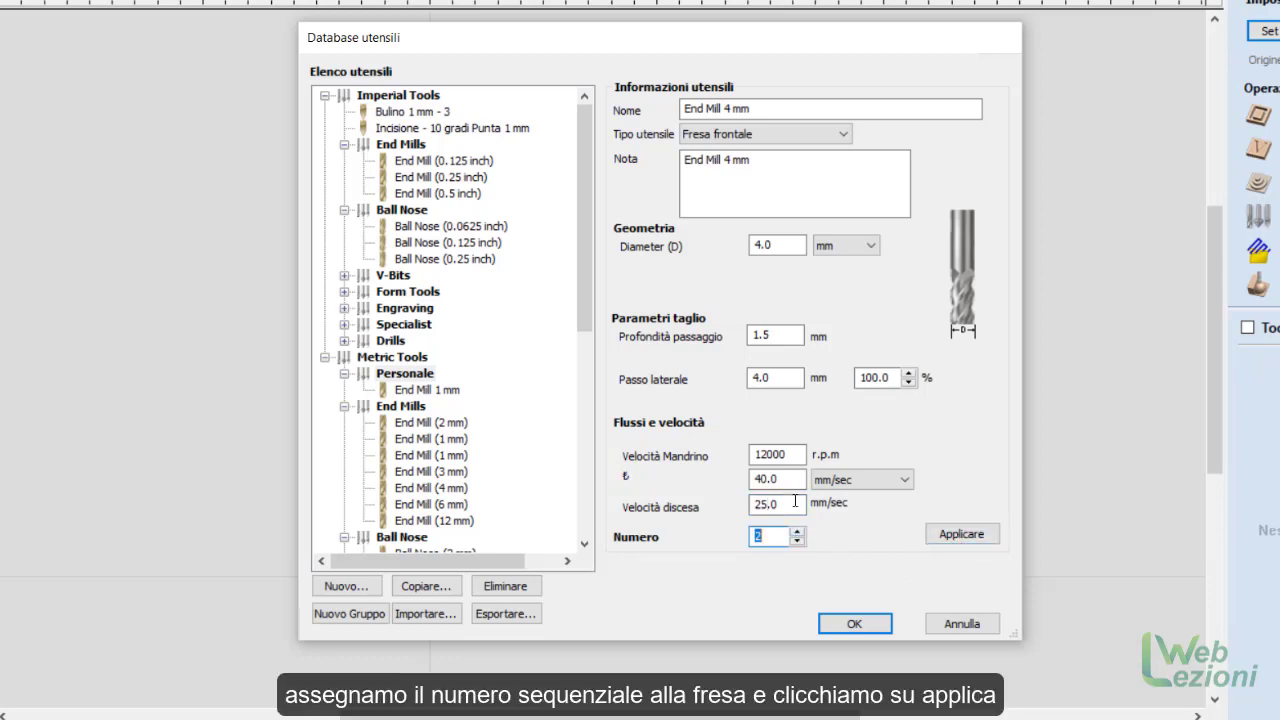
{"action": "key", "text": "shift+Tab"}
{"action": "left_click", "coordinate": [963, 535]}
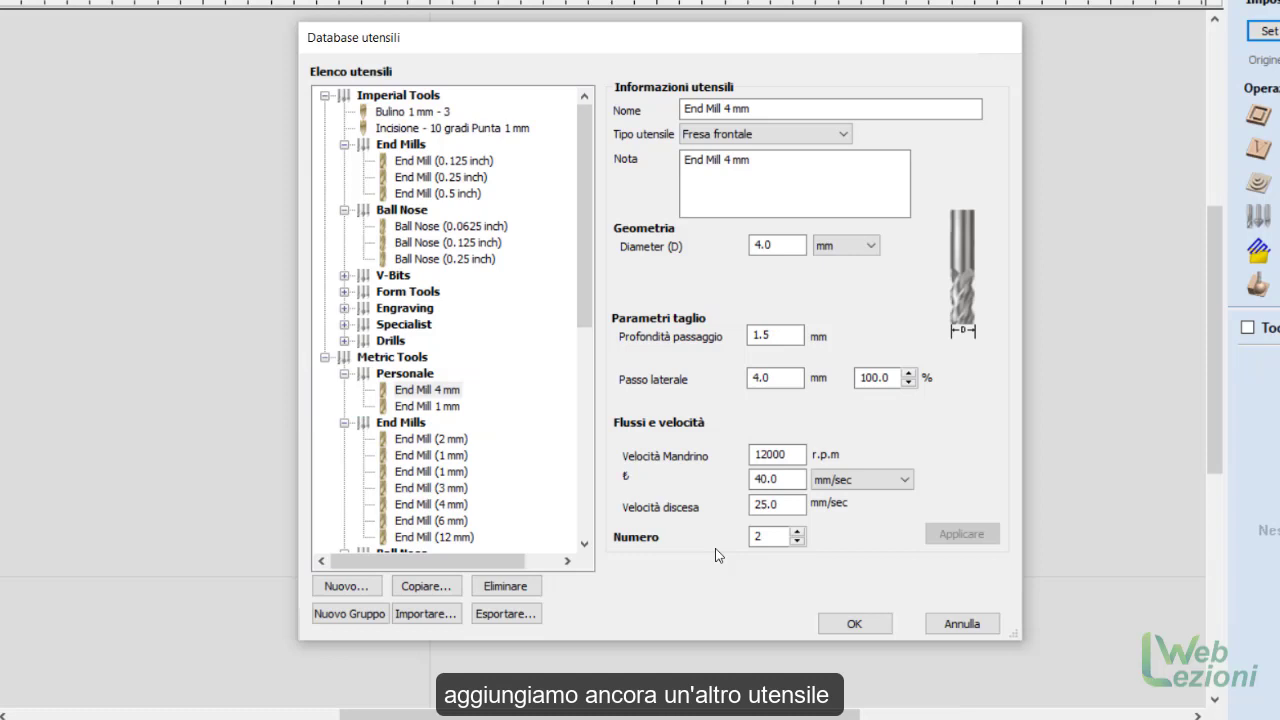
Step: Start a third new tool in the Personale group with the tool type Punta sferica
{"action": "left_click", "coordinate": [348, 589]}
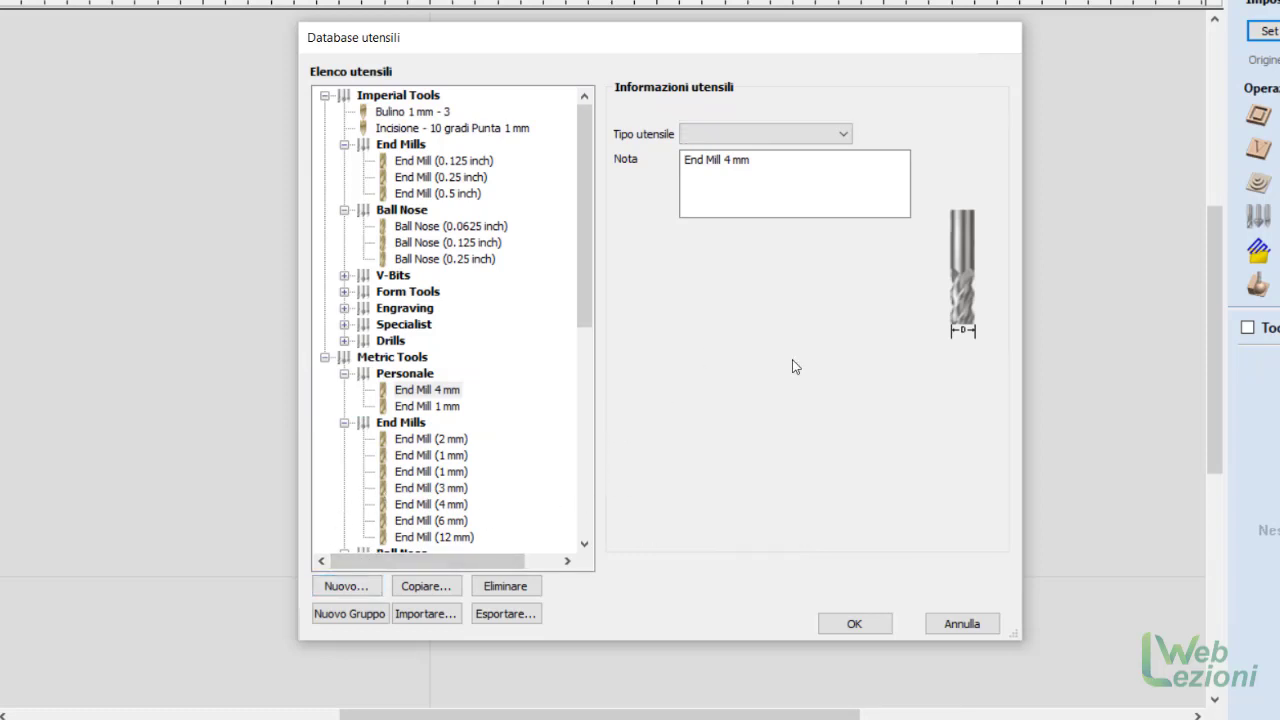
{"action": "left_click", "coordinate": [843, 138]}
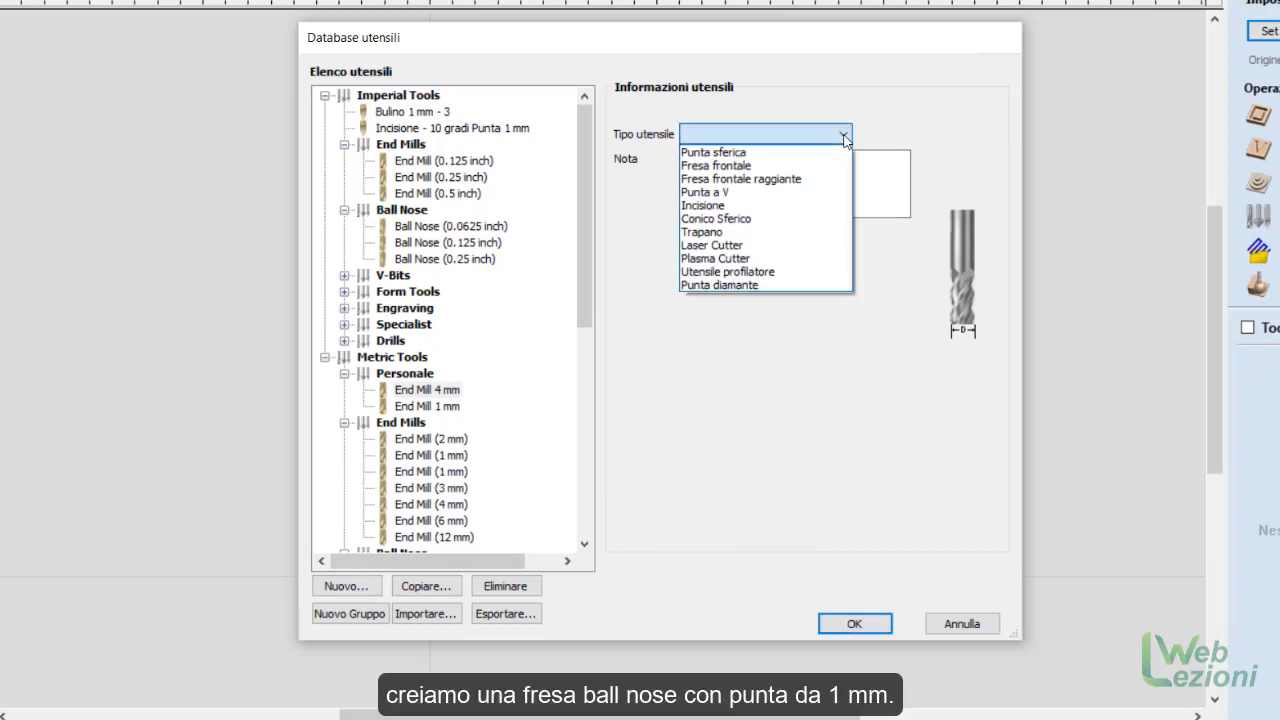
{"action": "left_click", "coordinate": [756, 153]}
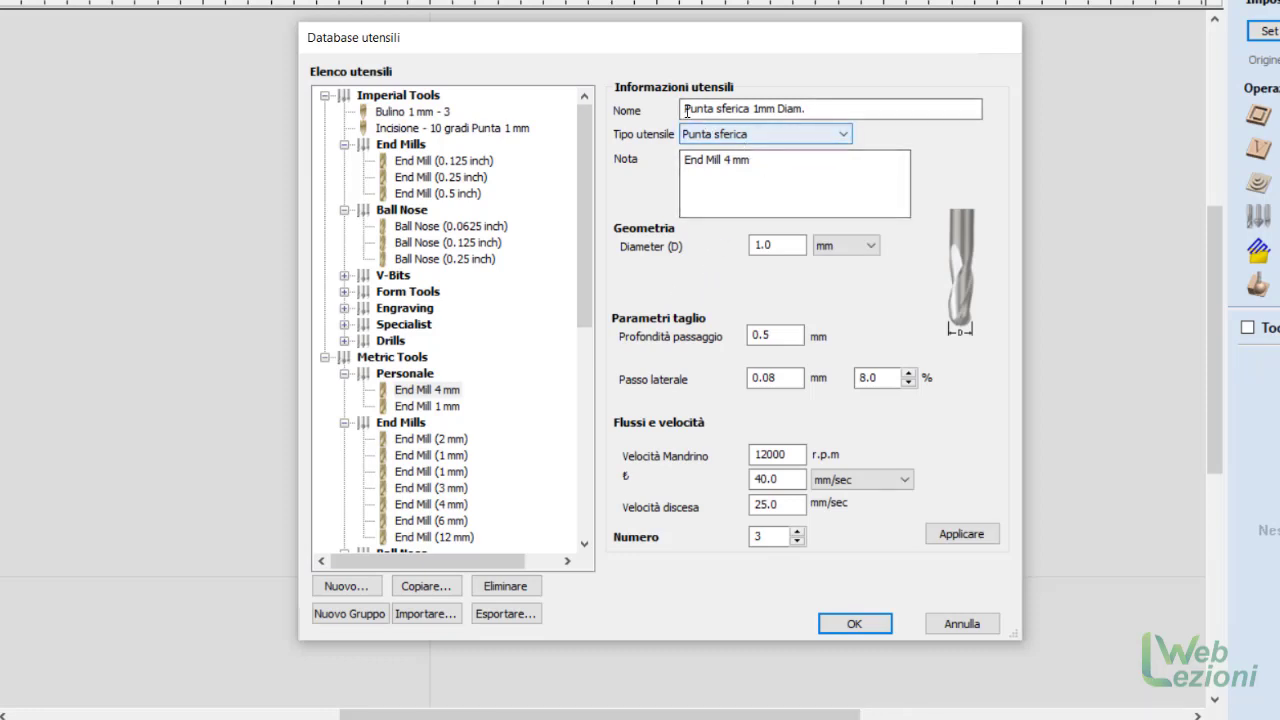
Step: Rename the new ball nose tool as "Ball Nose 1 mm"
{"action": "left_click_drag", "start_coordinate": [685, 109], "coordinate": [826, 113]}
{"action": "key", "text": "BackSpace"}
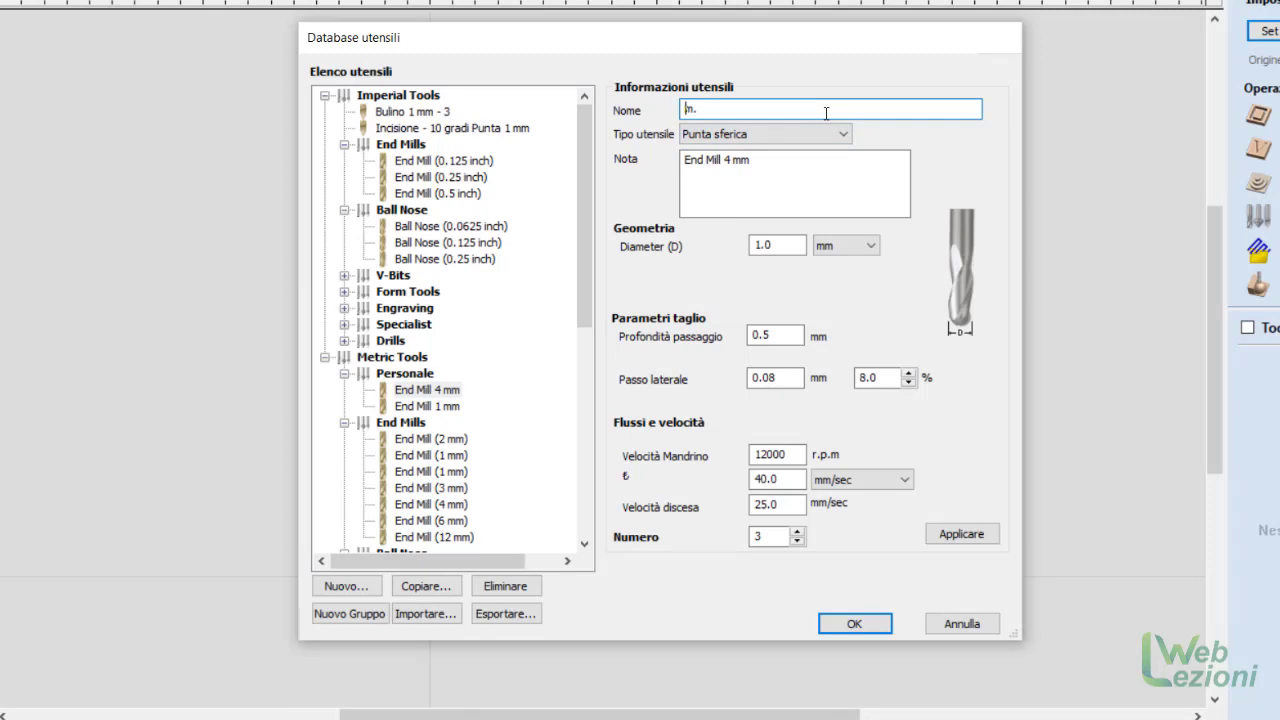
{"action": "key", "text": "Delete"}
{"action": "key", "text": "Delete"}
{"action": "type", "text": "Ball Nose 1 mm"}
Step: Replace the ball nose tool's note with "Ball Nose 1 mm" and apply the tool settings
{"action": "left_click", "coordinate": [811, 160]}
{"action": "left_click", "coordinate": [741, 165]}
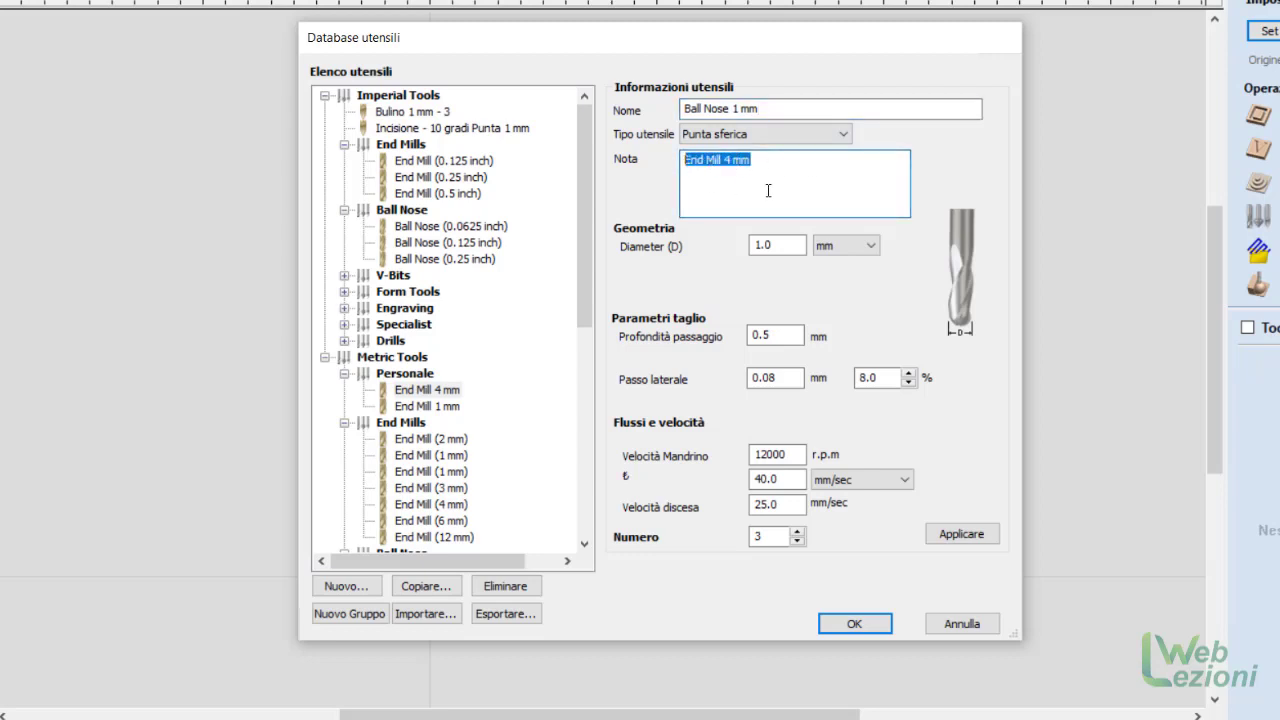
{"action": "key", "text": "BackSpace"}
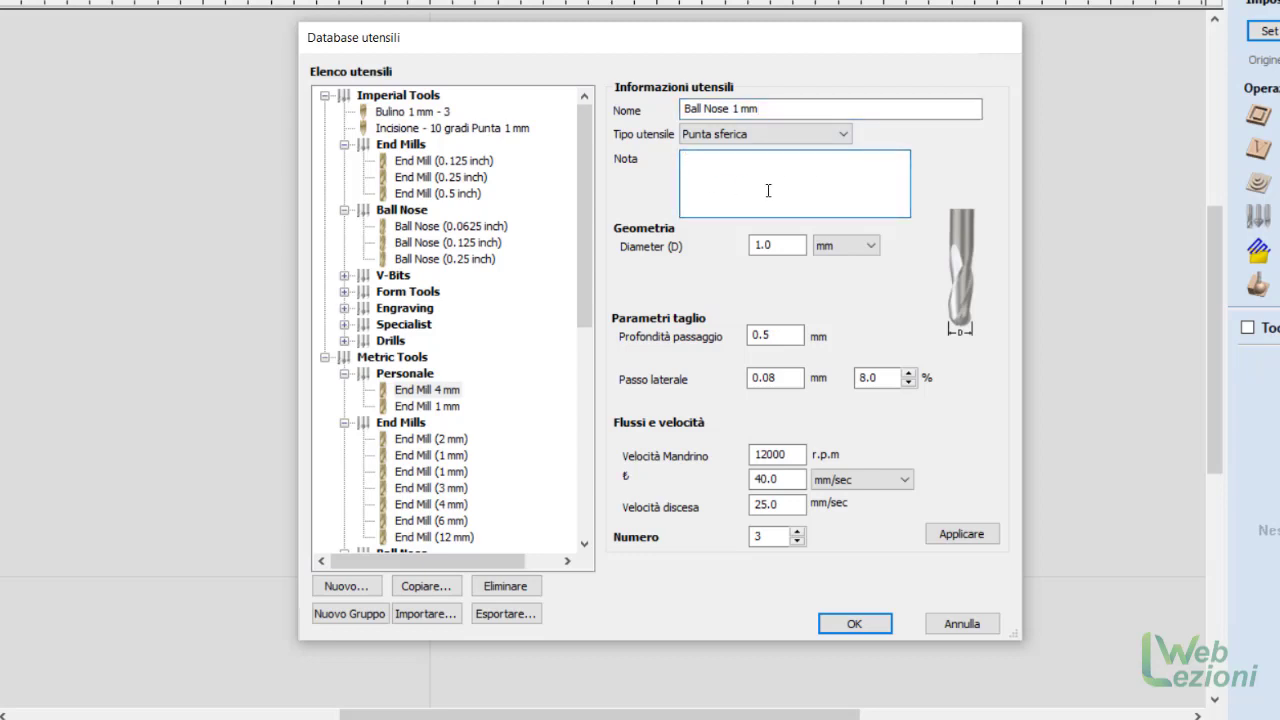
{"action": "type", "text": "Ball Nose 1 mm"}
{"action": "double_click", "coordinate": [765, 504]}
{"action": "left_click", "coordinate": [757, 480]}
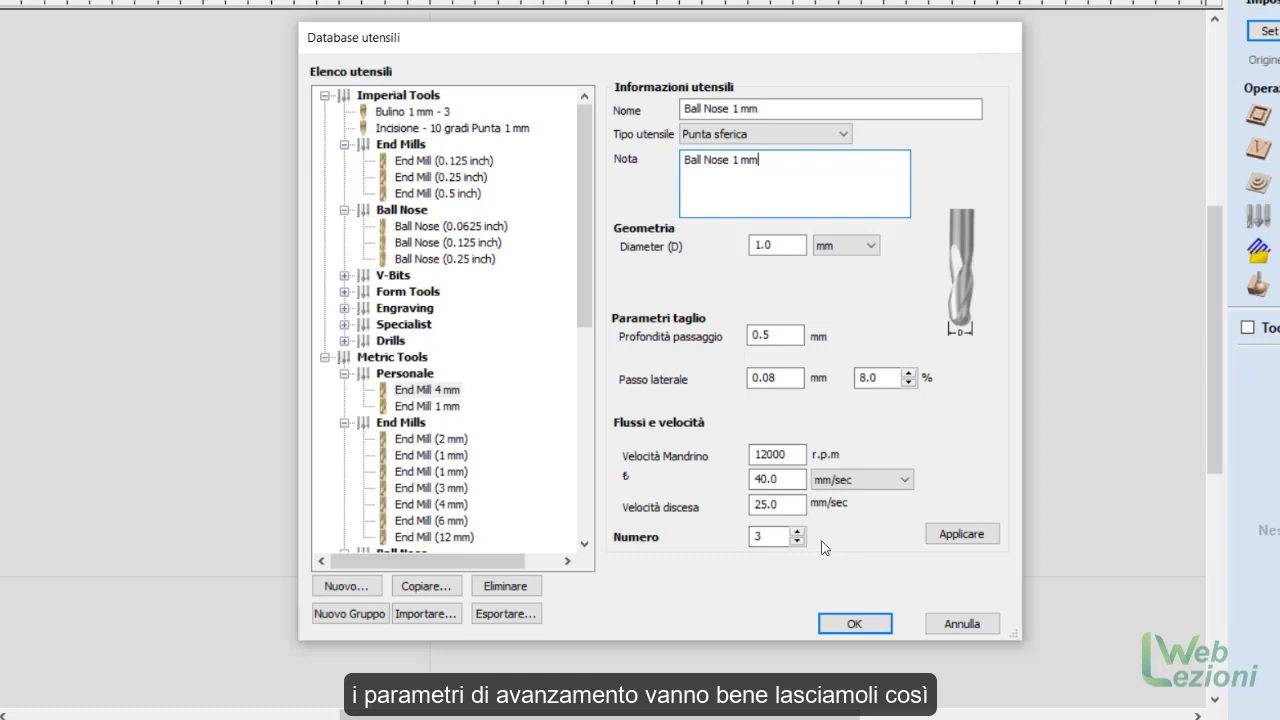
{"action": "left_click", "coordinate": [955, 538]}
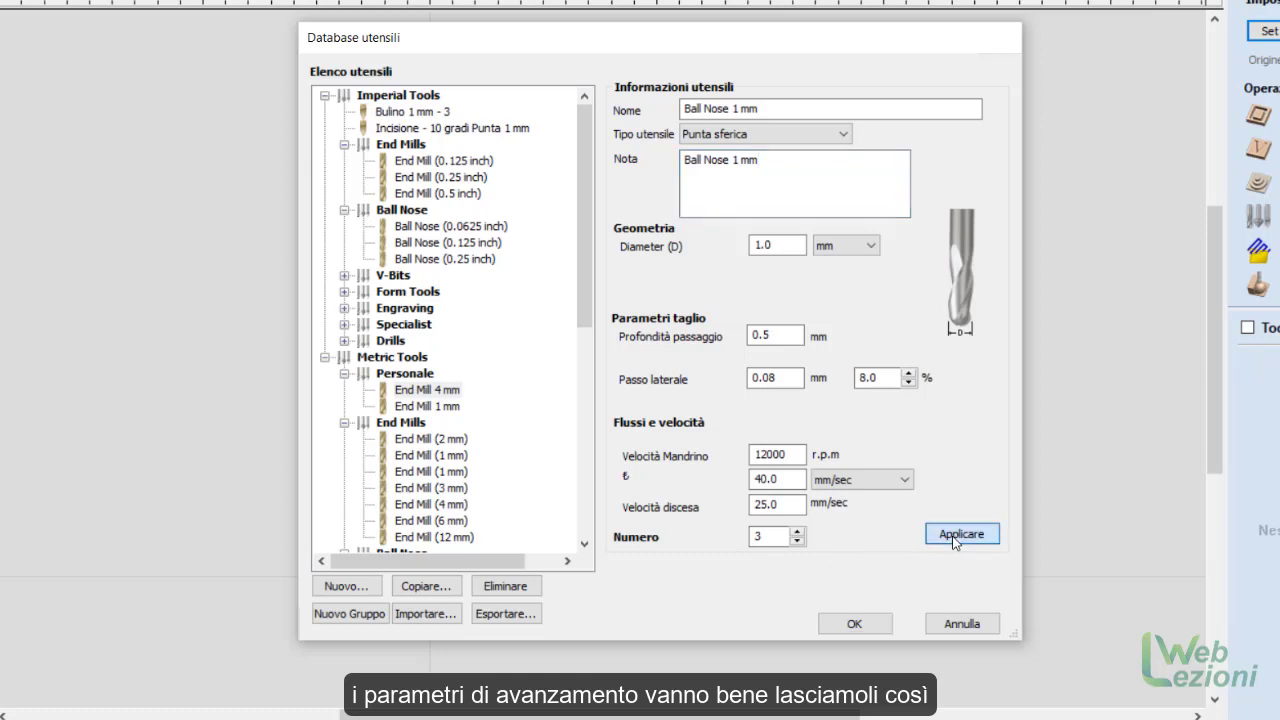
{"action": "left_click", "coordinate": [955, 538]}
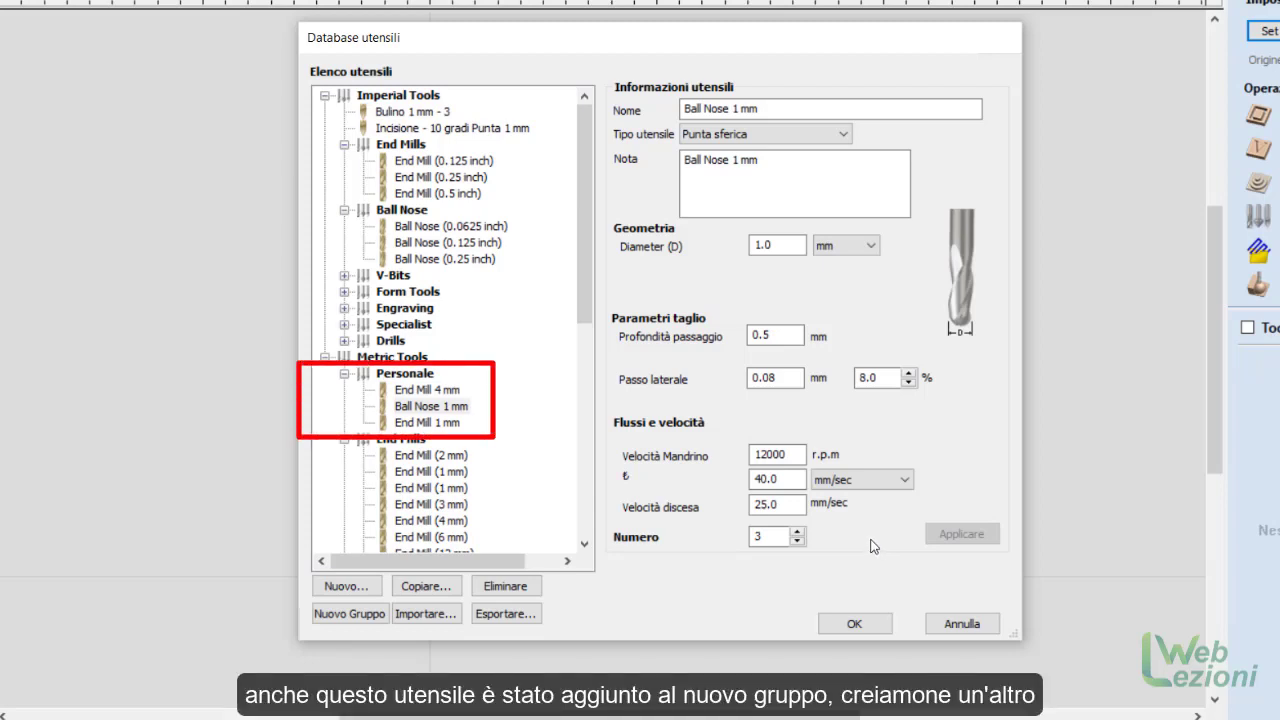
Step: Start a fourth new tool in the Personale group with the tool type Incisione
{"action": "left_click", "coordinate": [355, 592]}
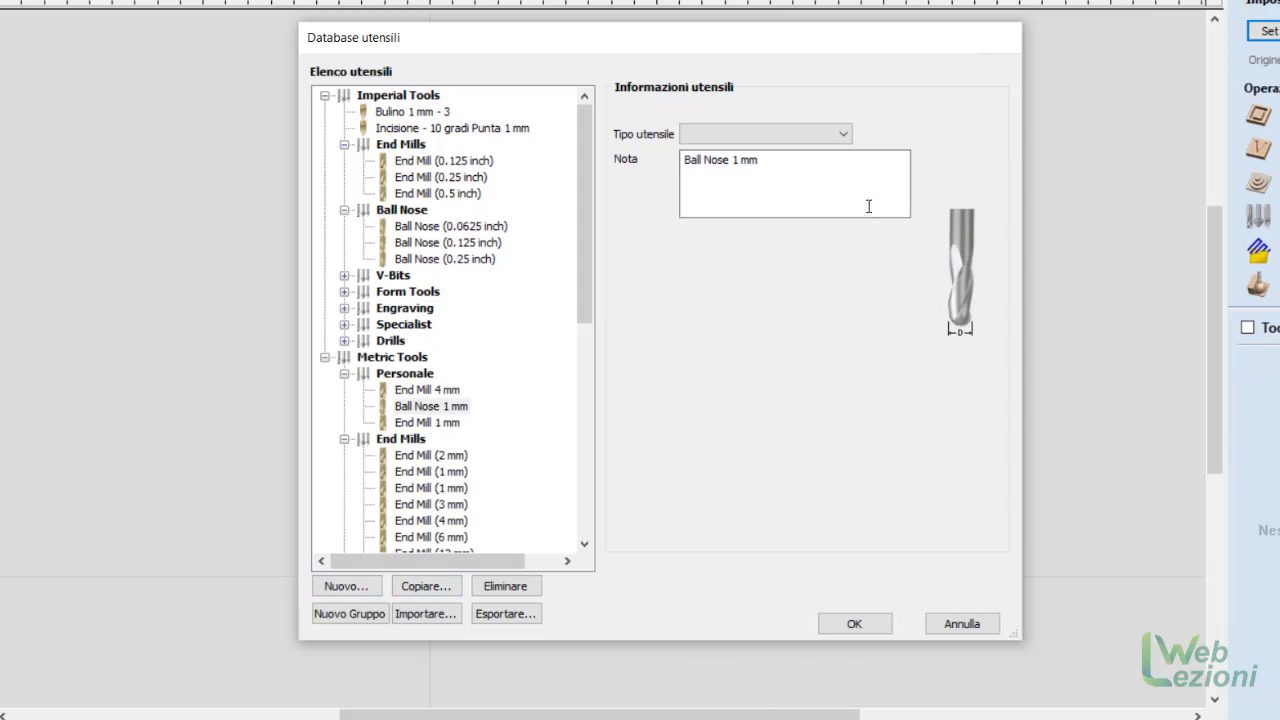
{"action": "left_click", "coordinate": [844, 135]}
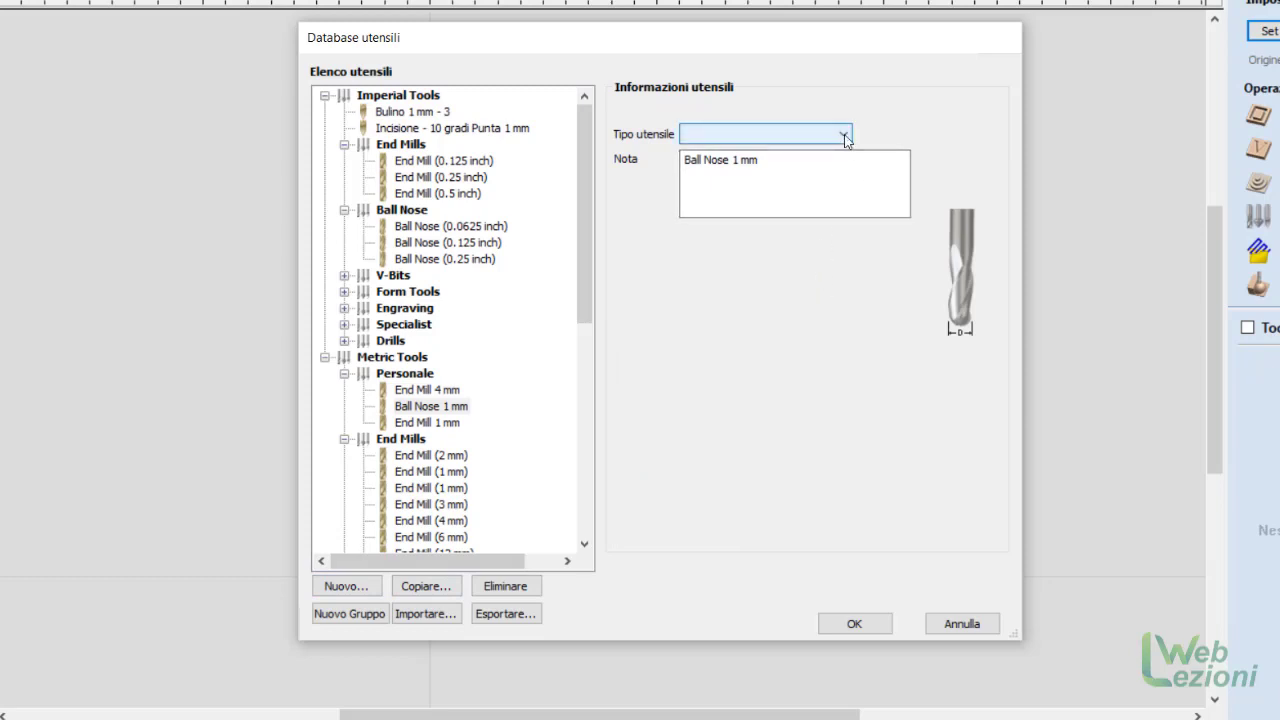
{"action": "left_click", "coordinate": [844, 135]}
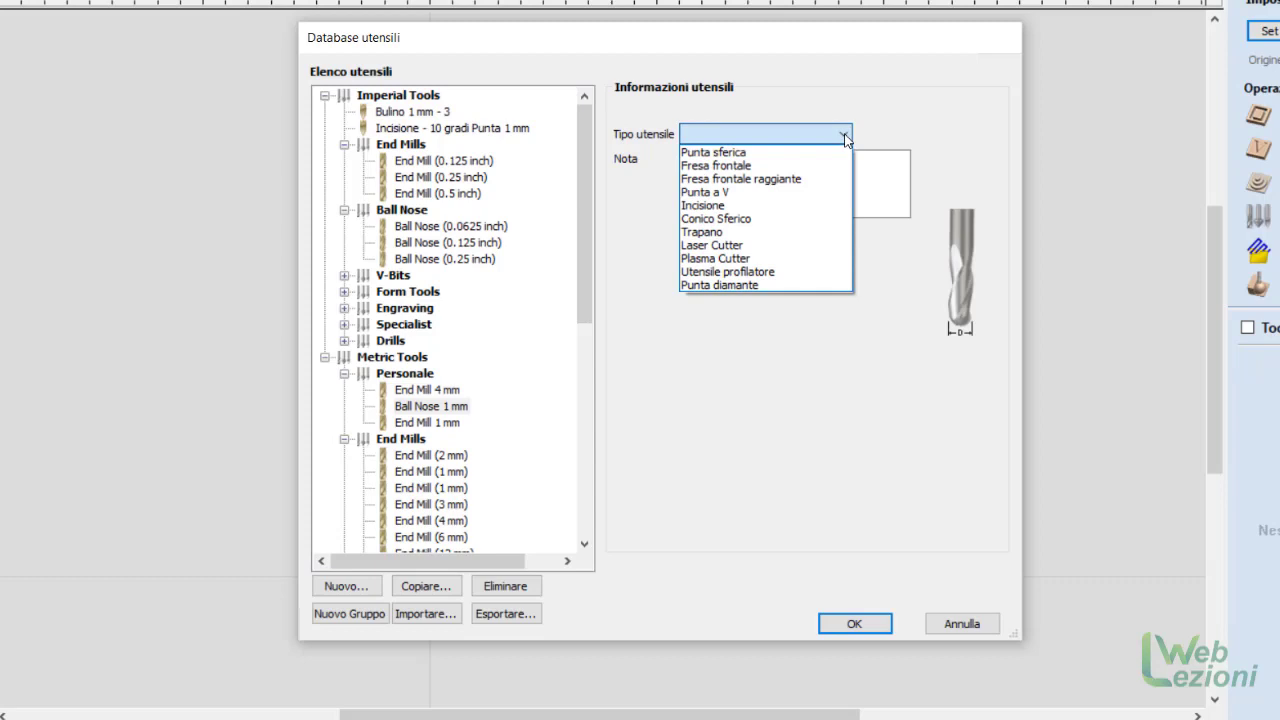
{"action": "left_click", "coordinate": [759, 205]}
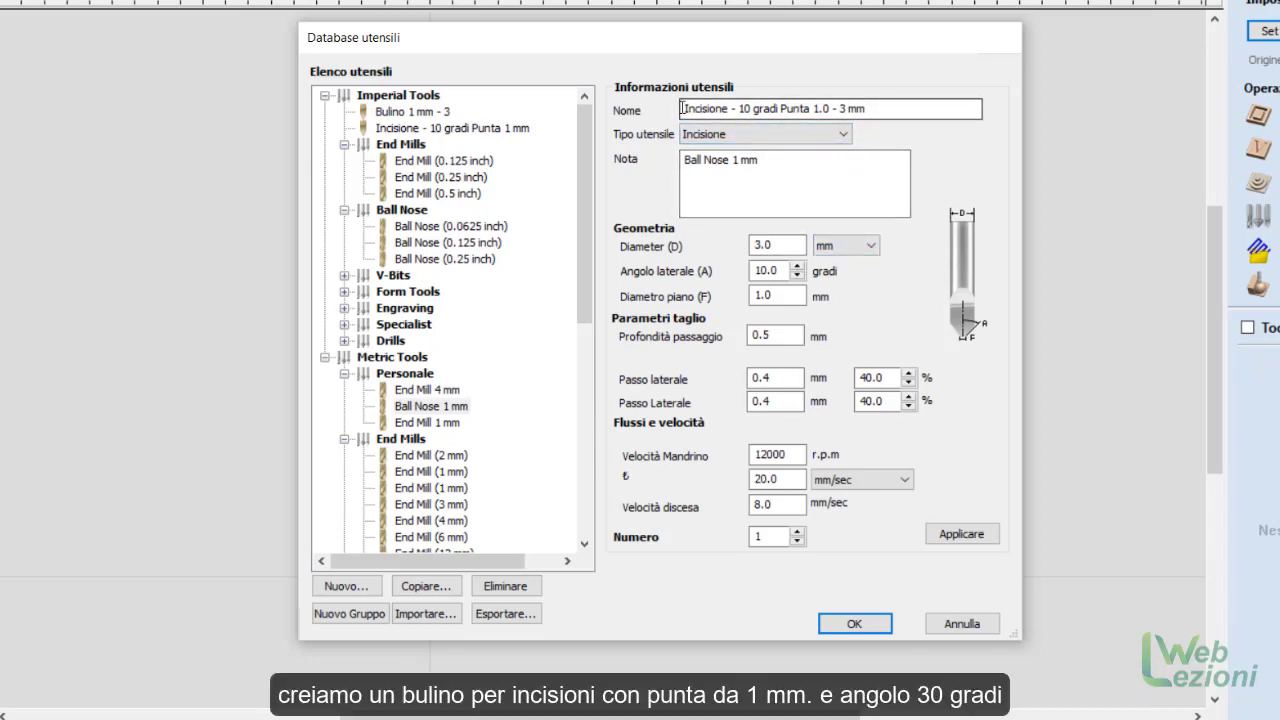
Step: Rename the new engraving tool as "Bulino 1 mm angolo 30°"
{"action": "left_click_drag", "start_coordinate": [683, 108], "coordinate": [880, 110]}
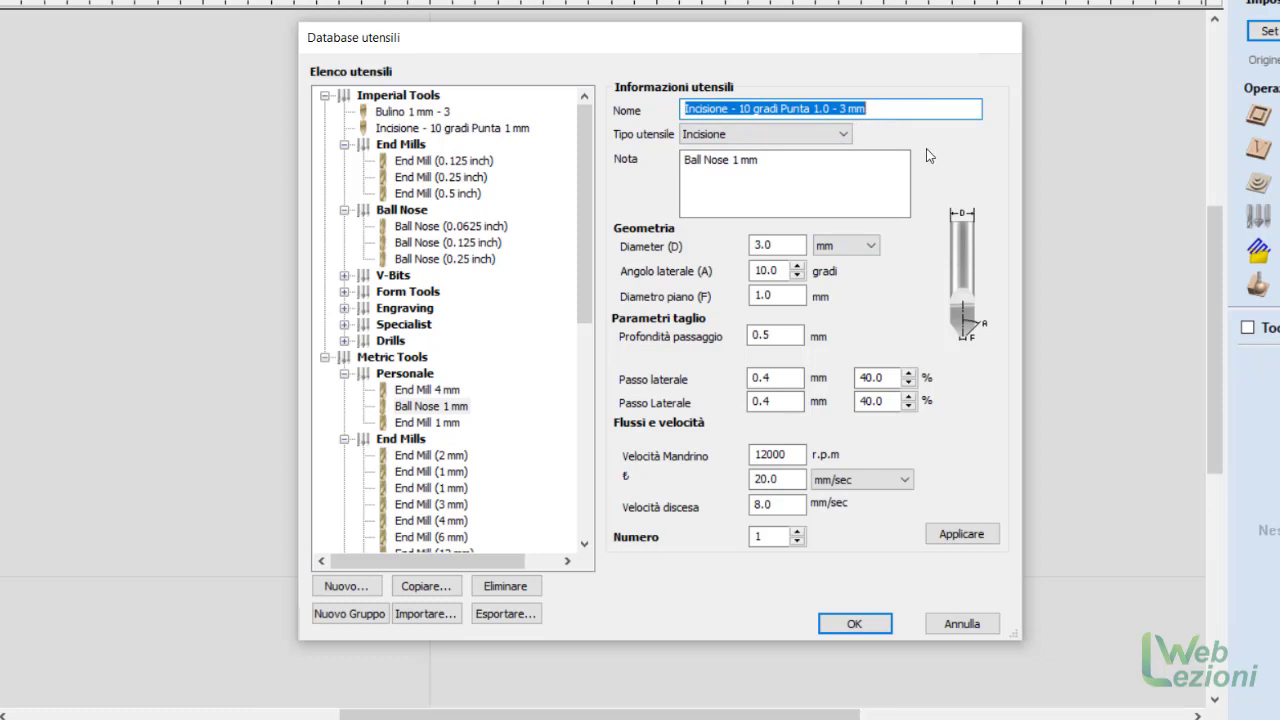
{"action": "type", "text": "Buli"}
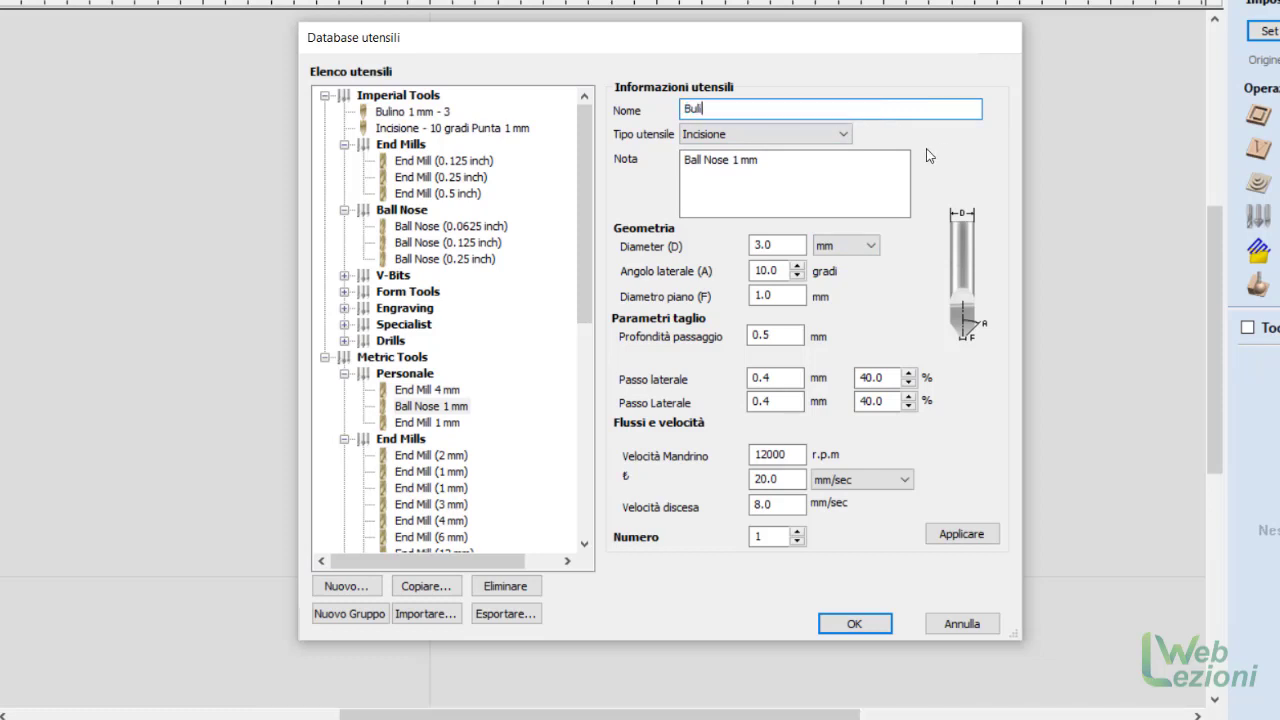
{"action": "type", "text": "no 1 mm"}
{"action": "type", "text": "angolo 30°"}
Step: Replace the engraving tool's note with a copy of its name, "Bulino 1 mm angolo 30°"
{"action": "left_click_drag", "start_coordinate": [810, 109], "coordinate": [682, 109]}
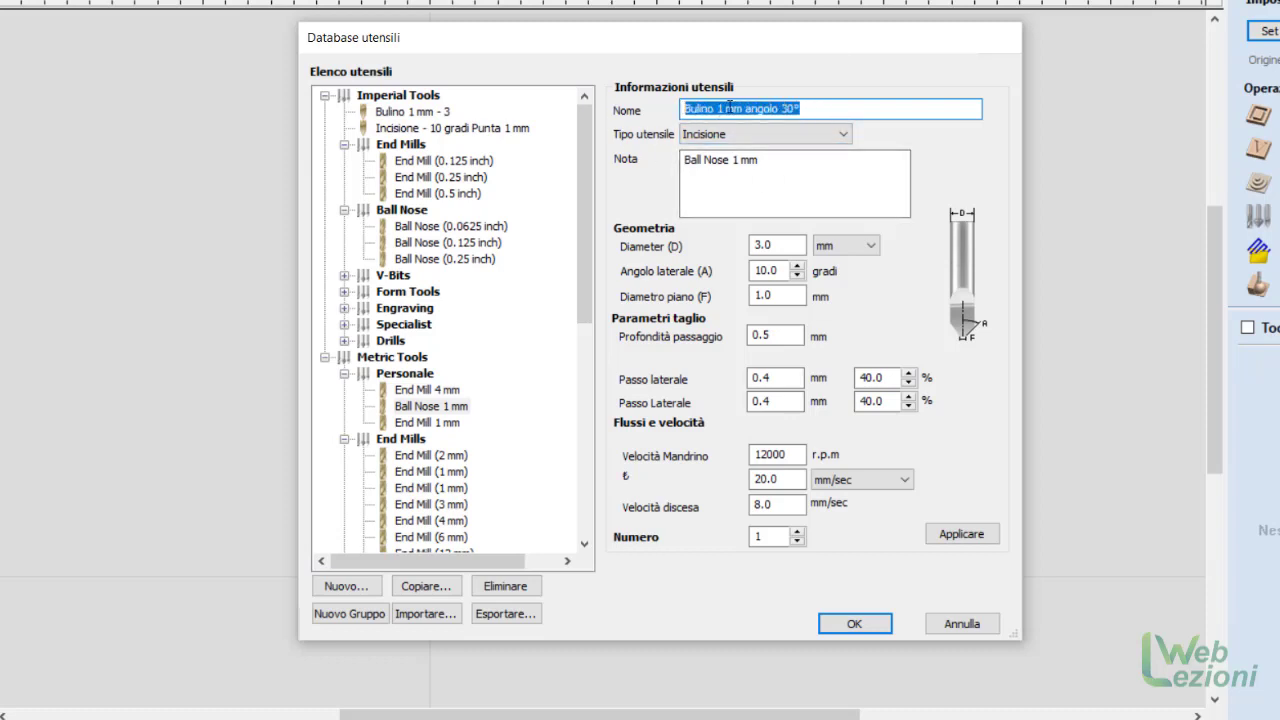
{"action": "right_click", "coordinate": [730, 108]}
{"action": "left_click", "coordinate": [782, 171]}
{"action": "left_click", "coordinate": [746, 189]}
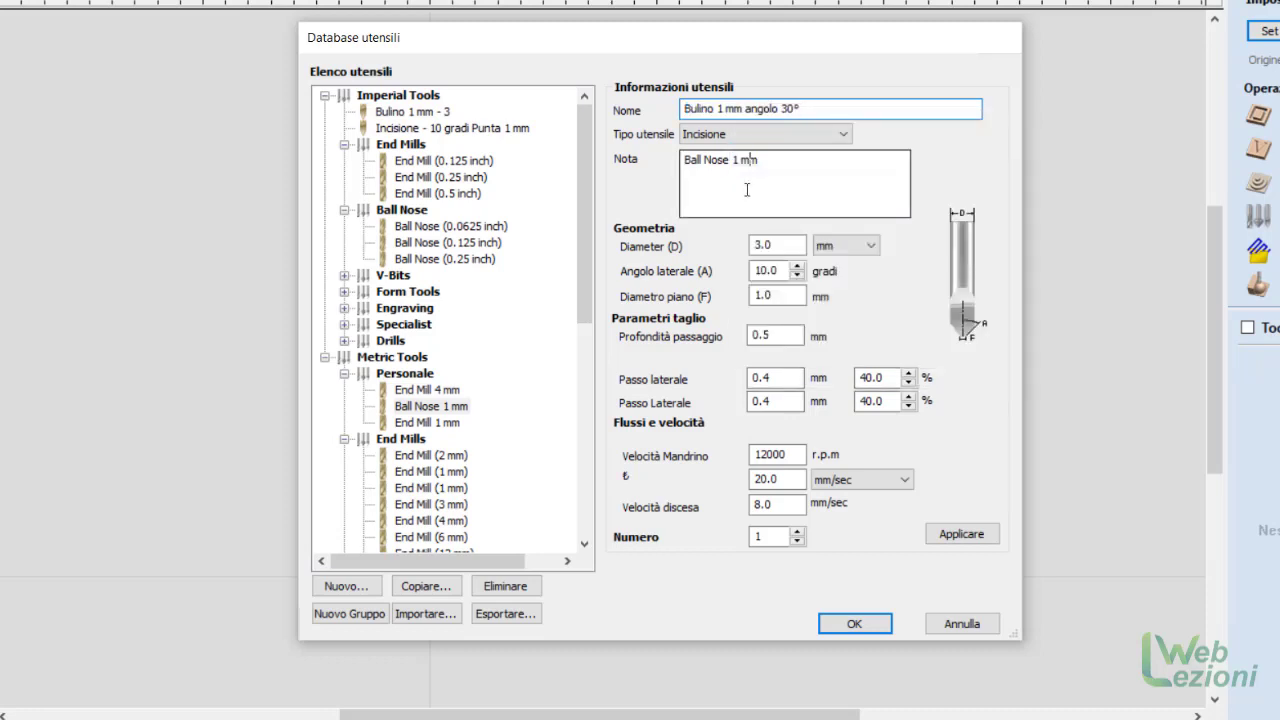
{"action": "left_click_drag", "start_coordinate": [768, 160], "coordinate": [682, 160]}
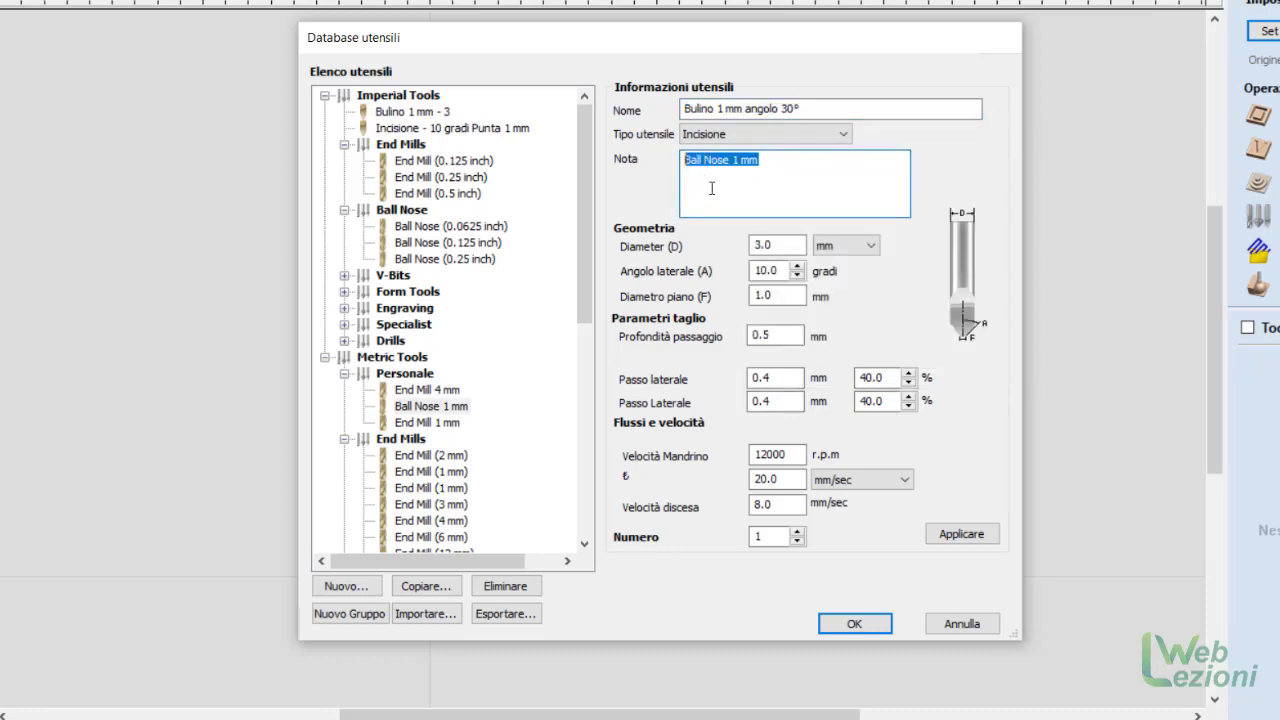
{"action": "key", "text": "Delete"}
{"action": "right_click", "coordinate": [703, 168]}
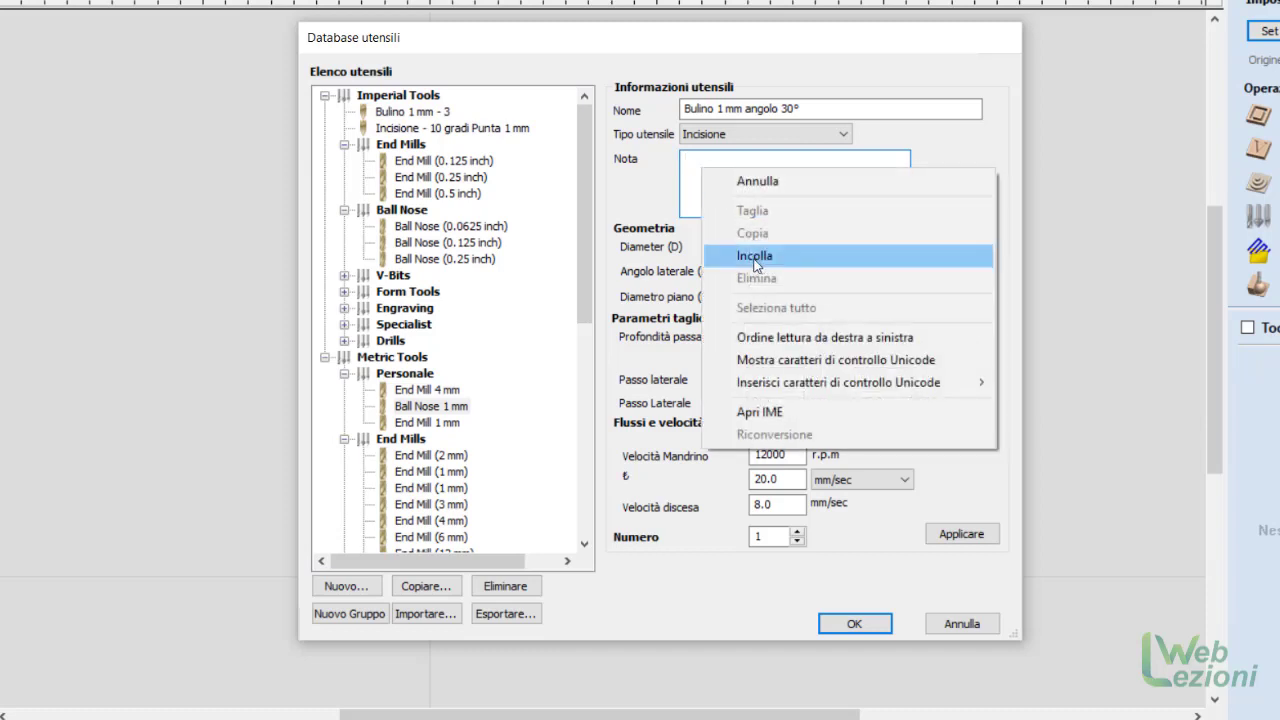
{"action": "left_click", "coordinate": [753, 256]}
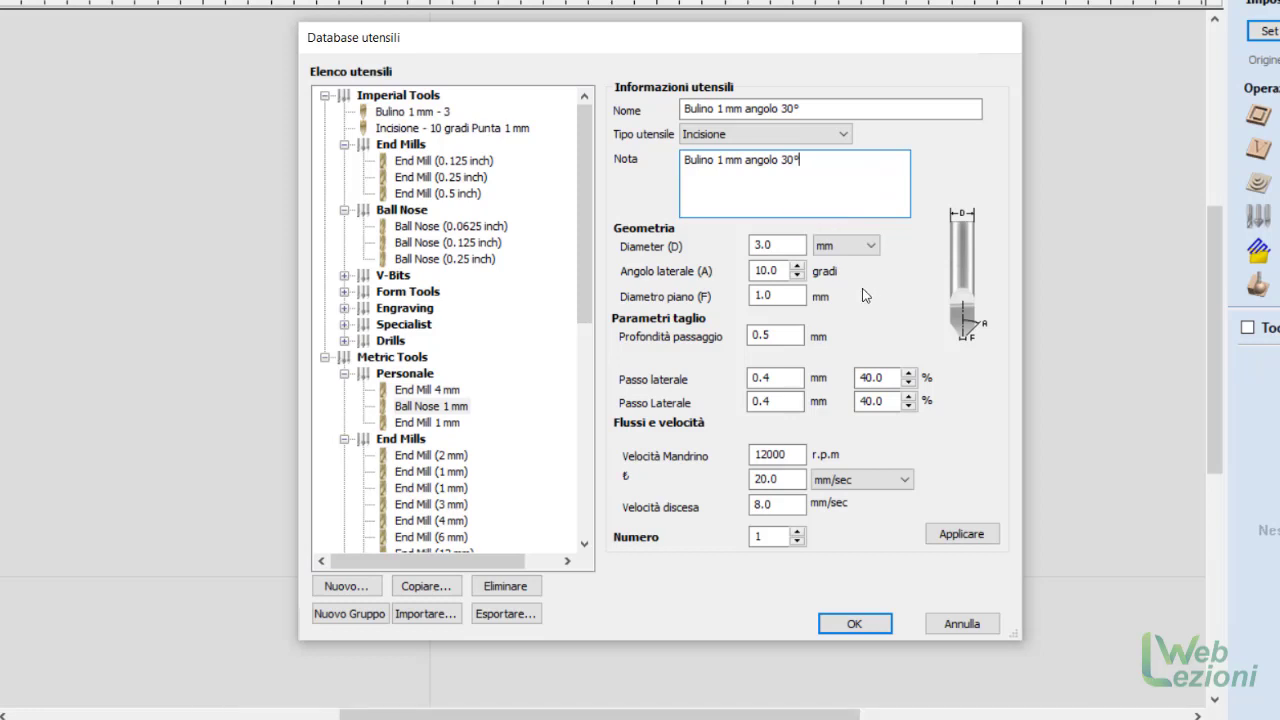
Step: Set the engraving tool's side angle to 30.0 degrees
{"action": "left_click", "coordinate": [756, 270]}
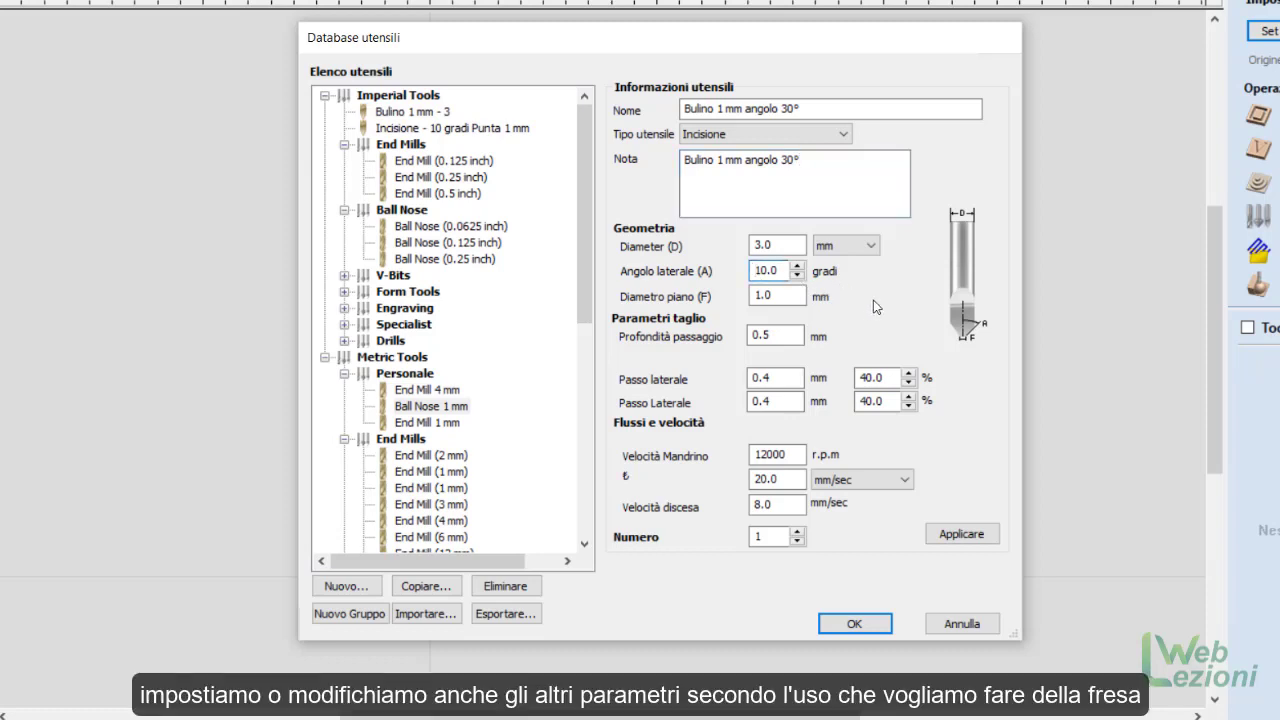
{"action": "key", "text": "BackSpace"}
{"action": "type", "text": "3"}
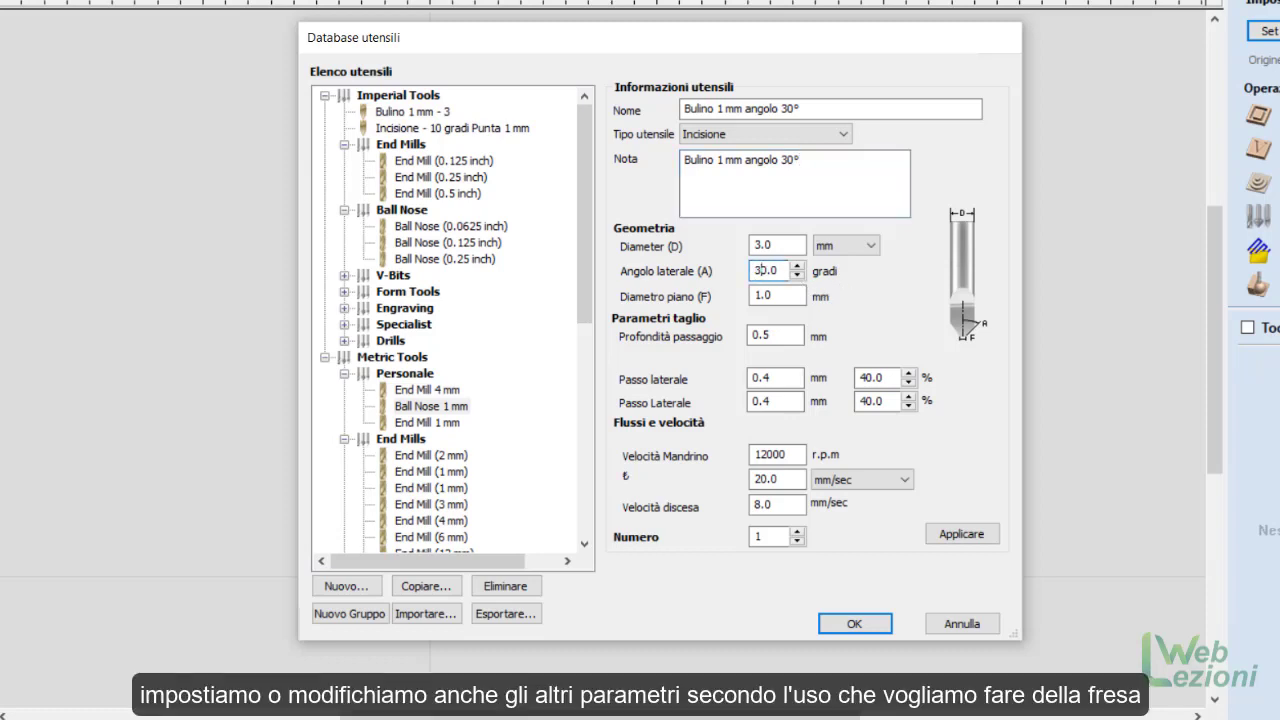
Step: Set both stepover values of the engraving tool to 0.8 mm
{"action": "left_click", "coordinate": [764, 377]}
{"action": "left_click_drag", "start_coordinate": [764, 377], "coordinate": [781, 376]}
{"action": "type", "text": "8"}
{"action": "left_click", "coordinate": [763, 401]}
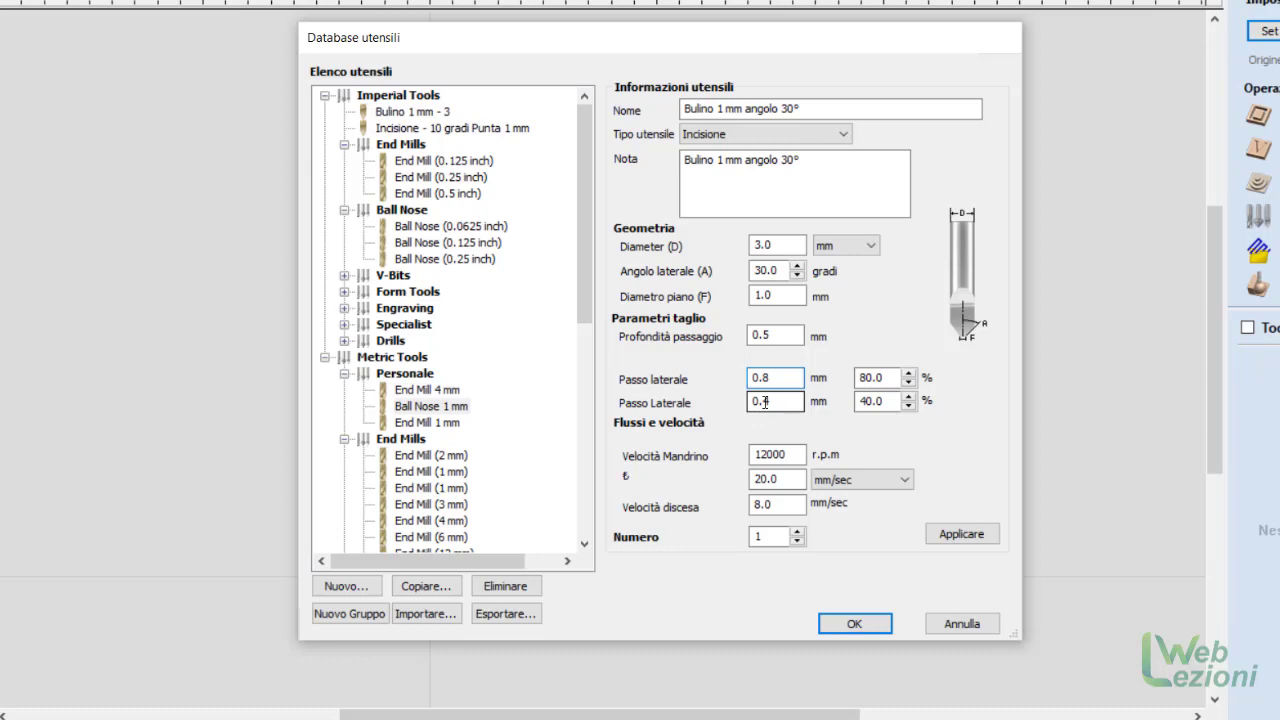
{"action": "left_click_drag", "start_coordinate": [763, 401], "coordinate": [789, 403]}
{"action": "type", "text": "8"}
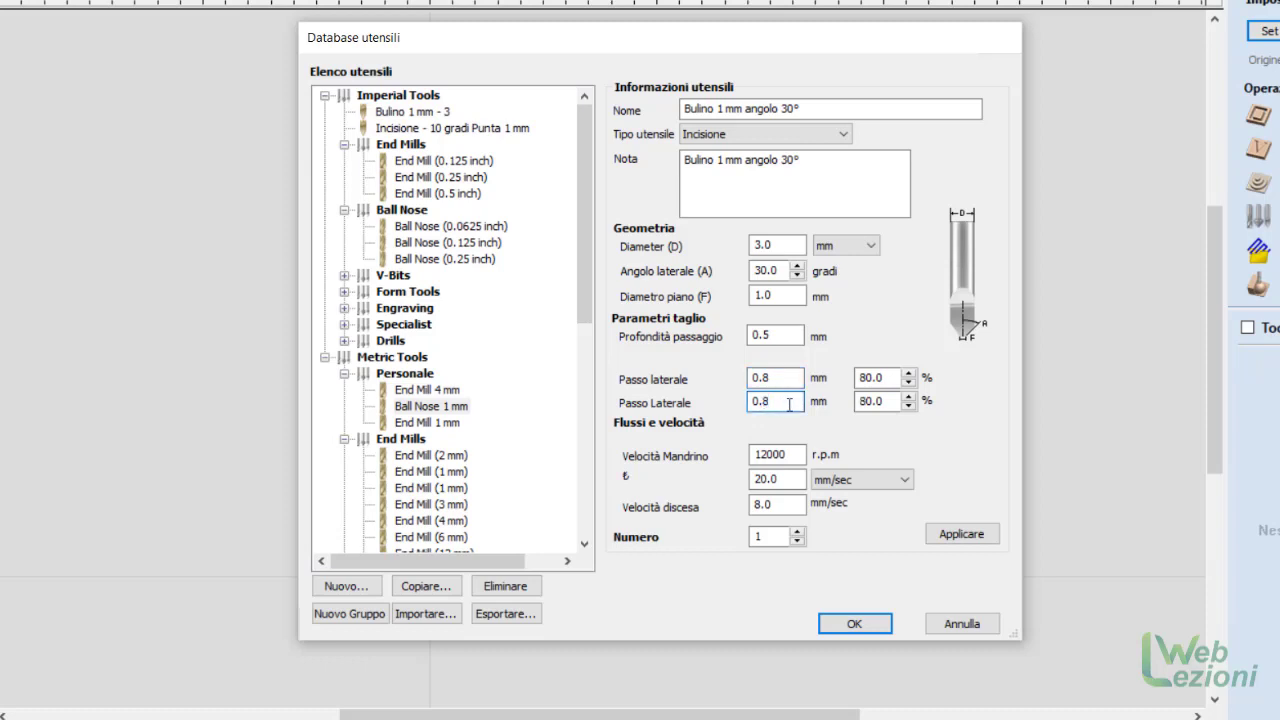
Step: Set the engraving tool's feed rate to 60.0 mm/sec and its plunge rate to 25.0 mm/sec
{"action": "left_click", "coordinate": [754, 479]}
{"action": "key", "text": "Delete"}
{"action": "key", "text": "Delete"}
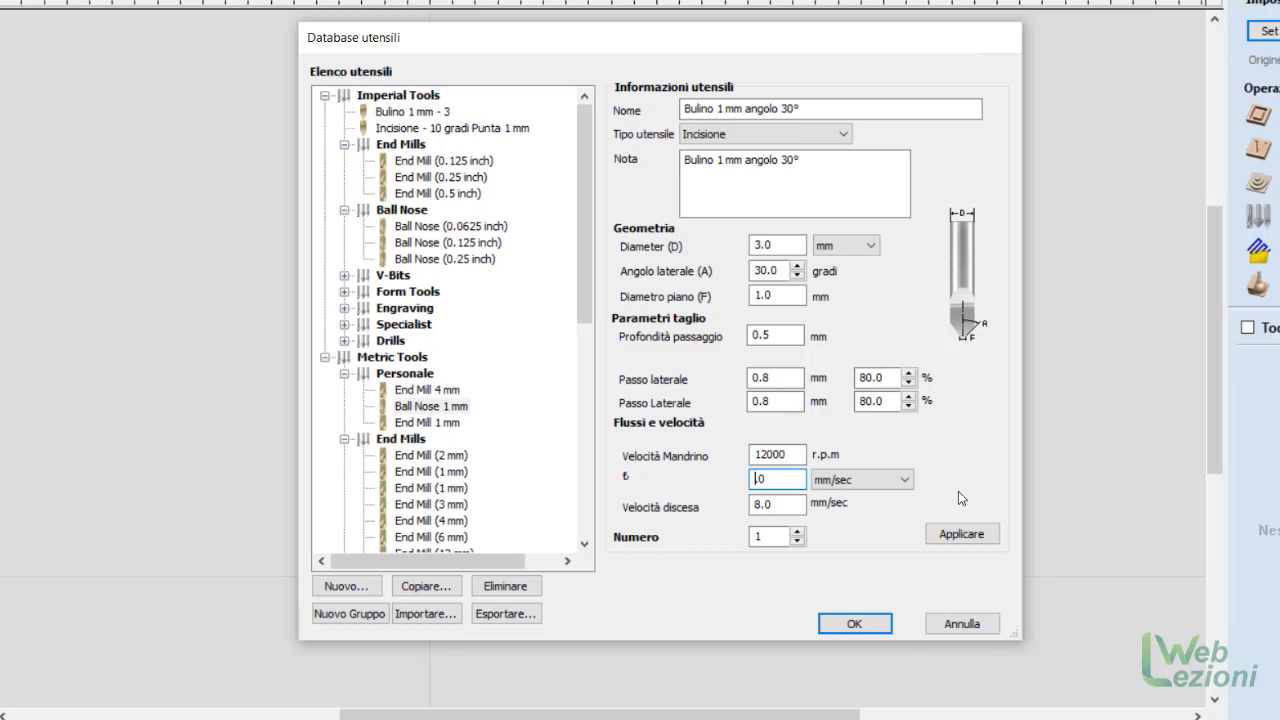
{"action": "type", "text": "60"}
{"action": "left_click", "coordinate": [755, 504]}
{"action": "key", "text": "Delete"}
{"action": "type", "text": "25"}
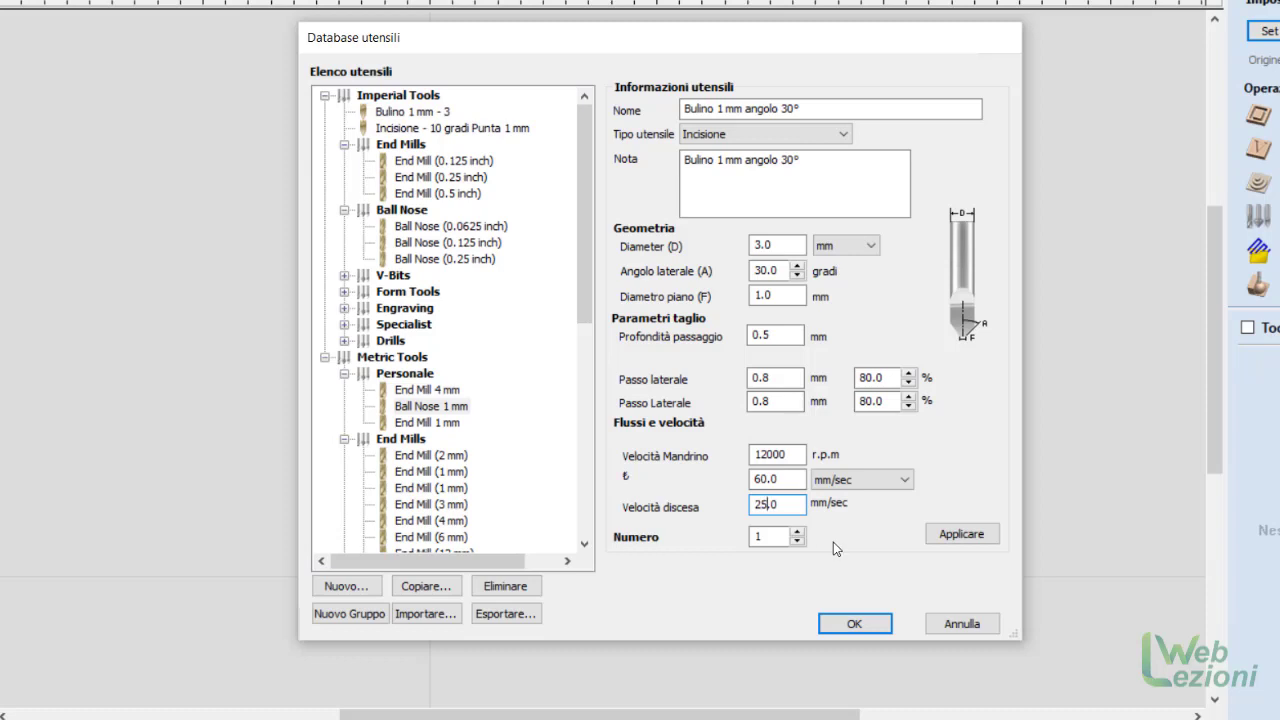
Step: Assign tool number 4 to the engraving tool and apply the tool settings
{"action": "left_click", "coordinate": [797, 532]}
{"action": "left_click", "coordinate": [797, 532]}
{"action": "left_click", "coordinate": [797, 531]}
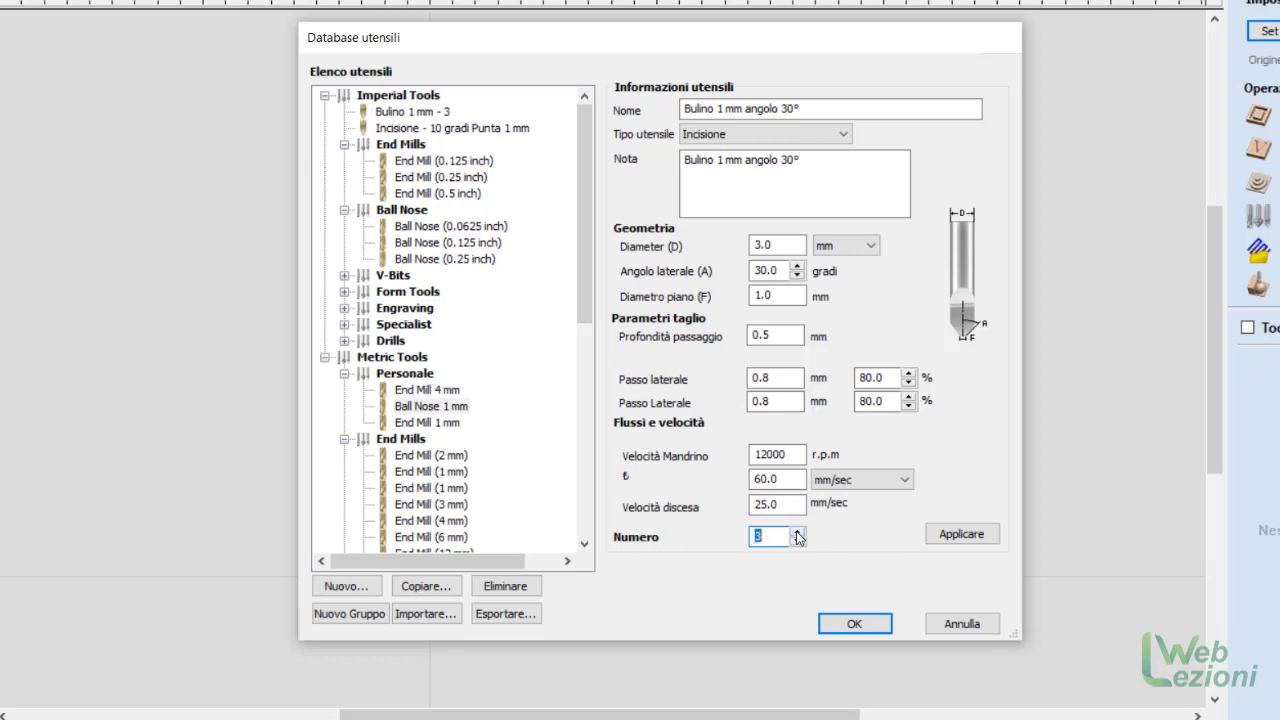
{"action": "left_click", "coordinate": [958, 539]}
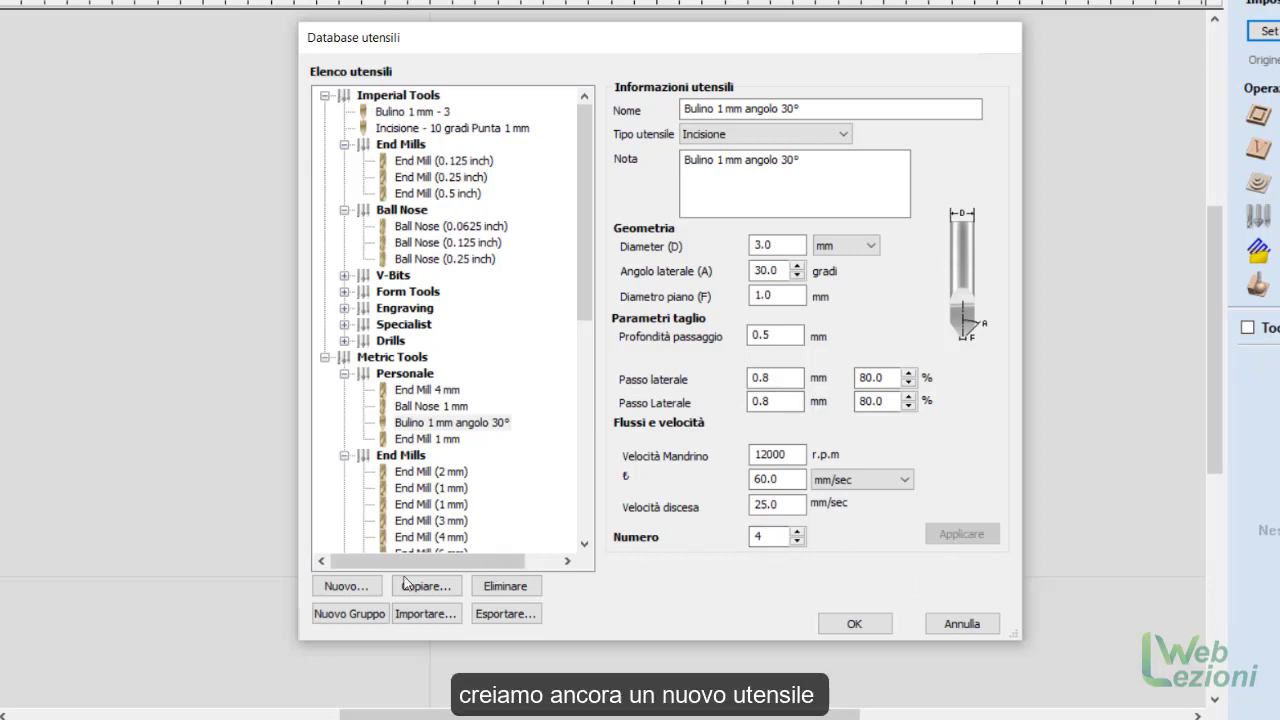
Step: Start a fifth new tool in the Personale group with the tool type Punta diamante
{"action": "left_click", "coordinate": [352, 588]}
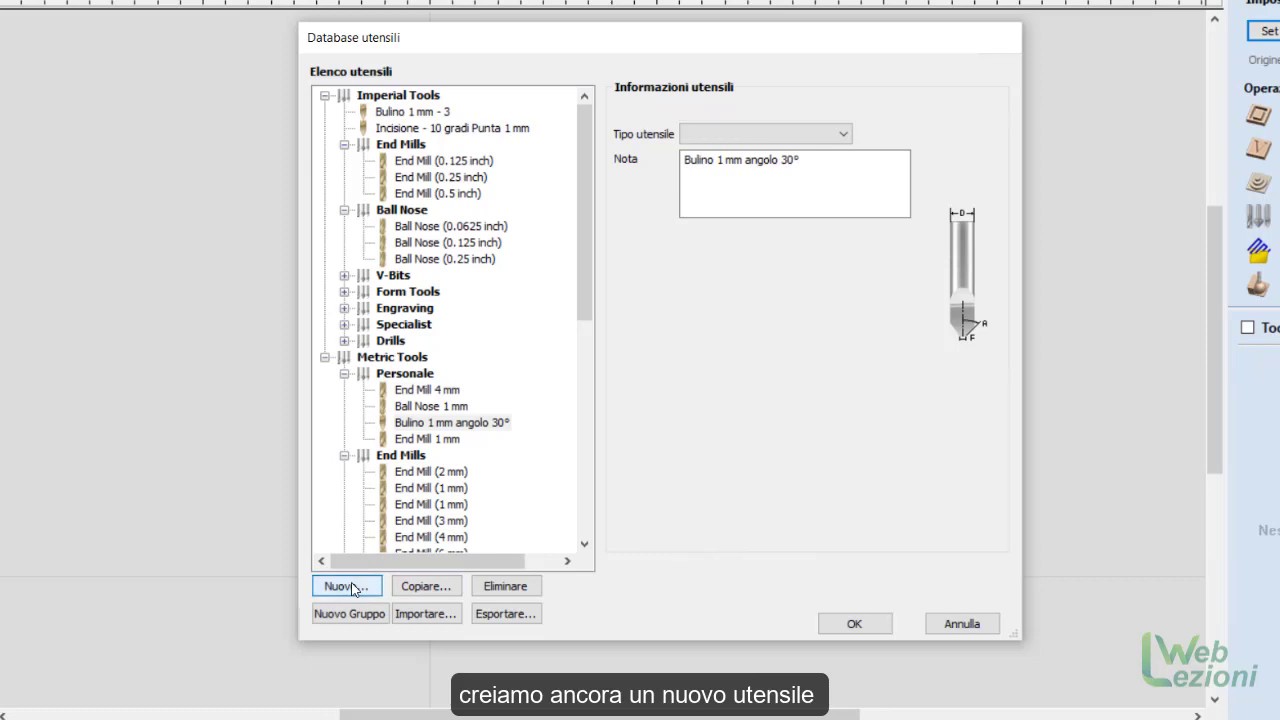
{"action": "left_click", "coordinate": [843, 135]}
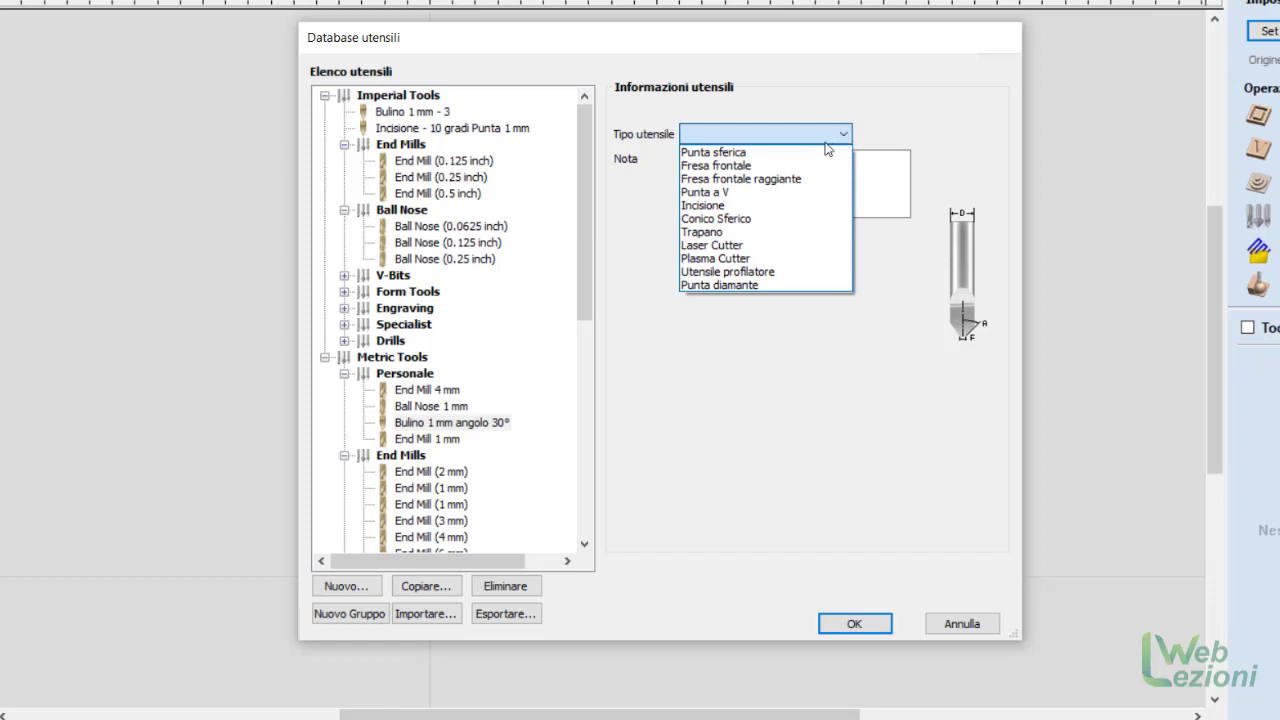
{"action": "left_click", "coordinate": [766, 285]}
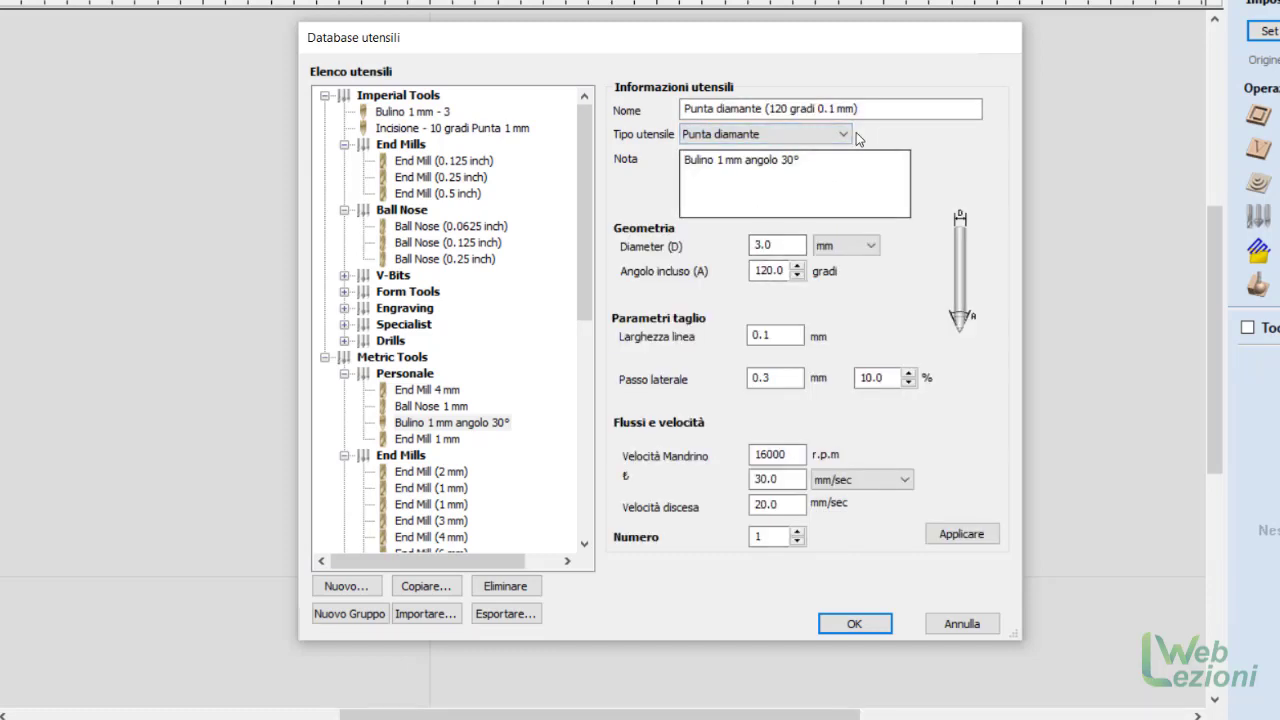
Step: Shorten the diamond tool's name to "Diamante (120 gradi 0.1 mm)"
{"action": "double_click", "coordinate": [714, 108]}
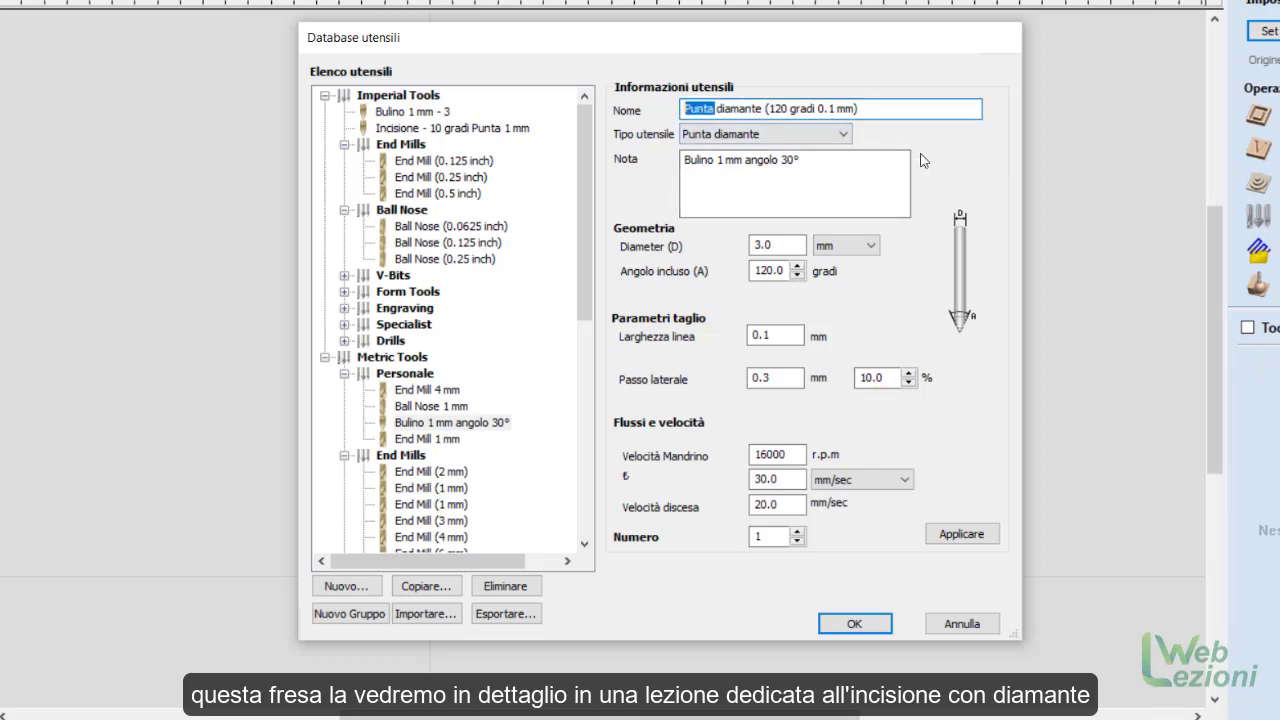
{"action": "key", "text": "BackSpace"}
{"action": "key", "text": "Delete"}
{"action": "key", "text": "Delete"}
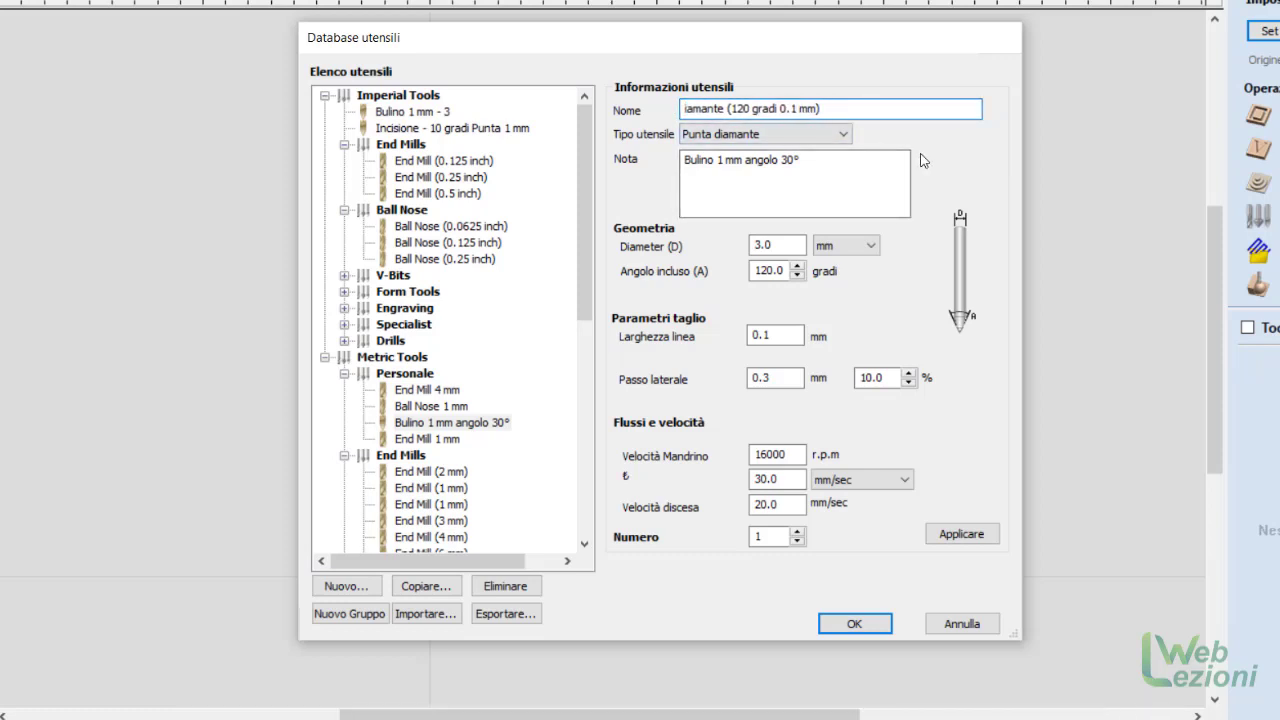
{"action": "type", "text": "D"}
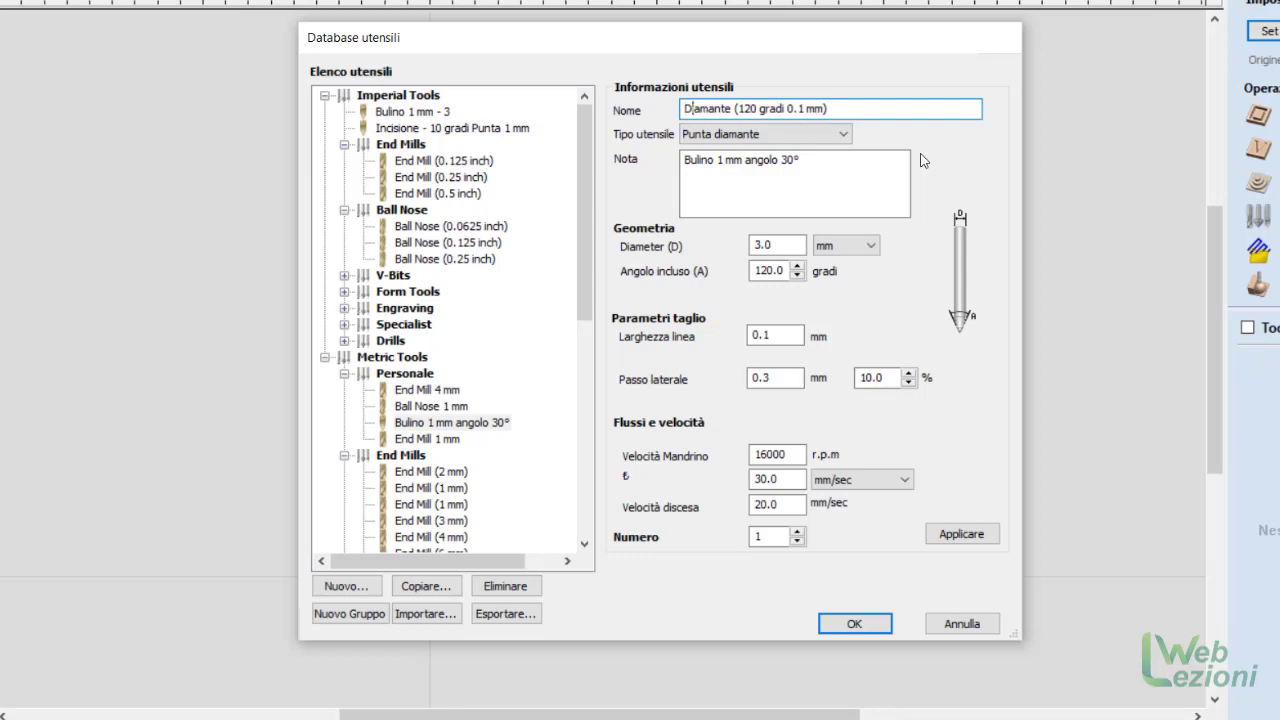
{"action": "left_click", "coordinate": [829, 133]}
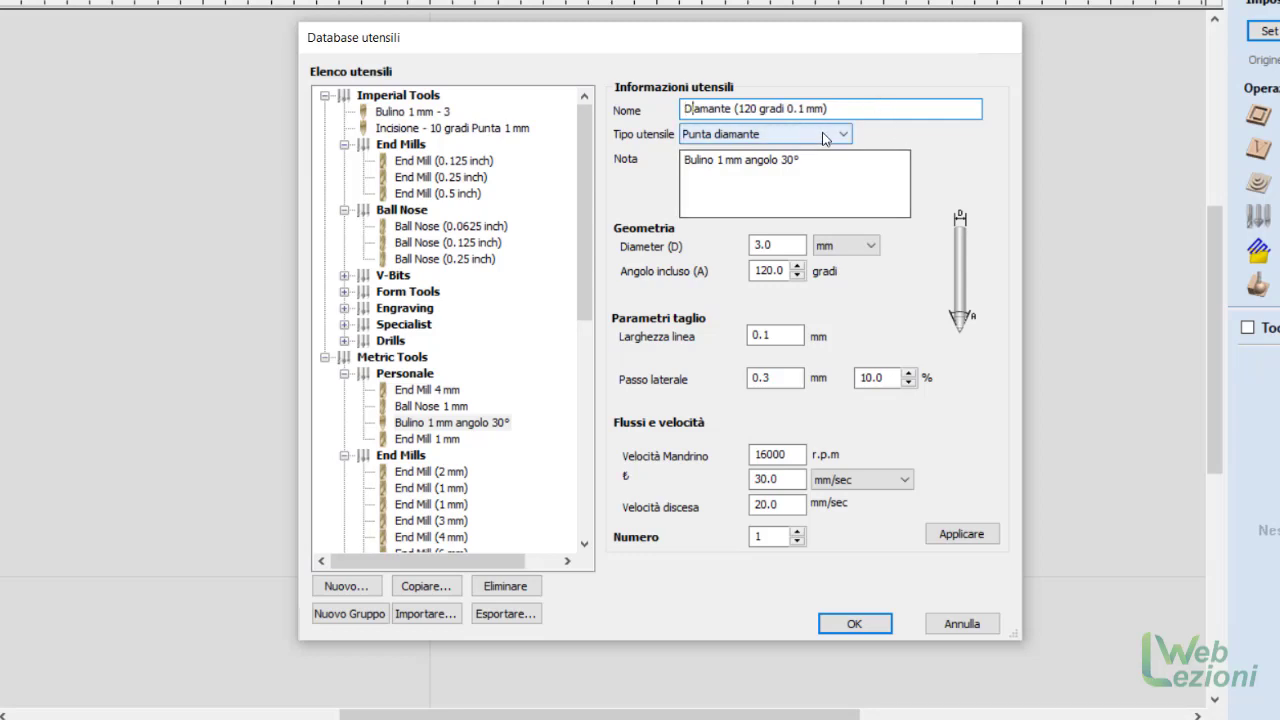
{"action": "left_click", "coordinate": [825, 137]}
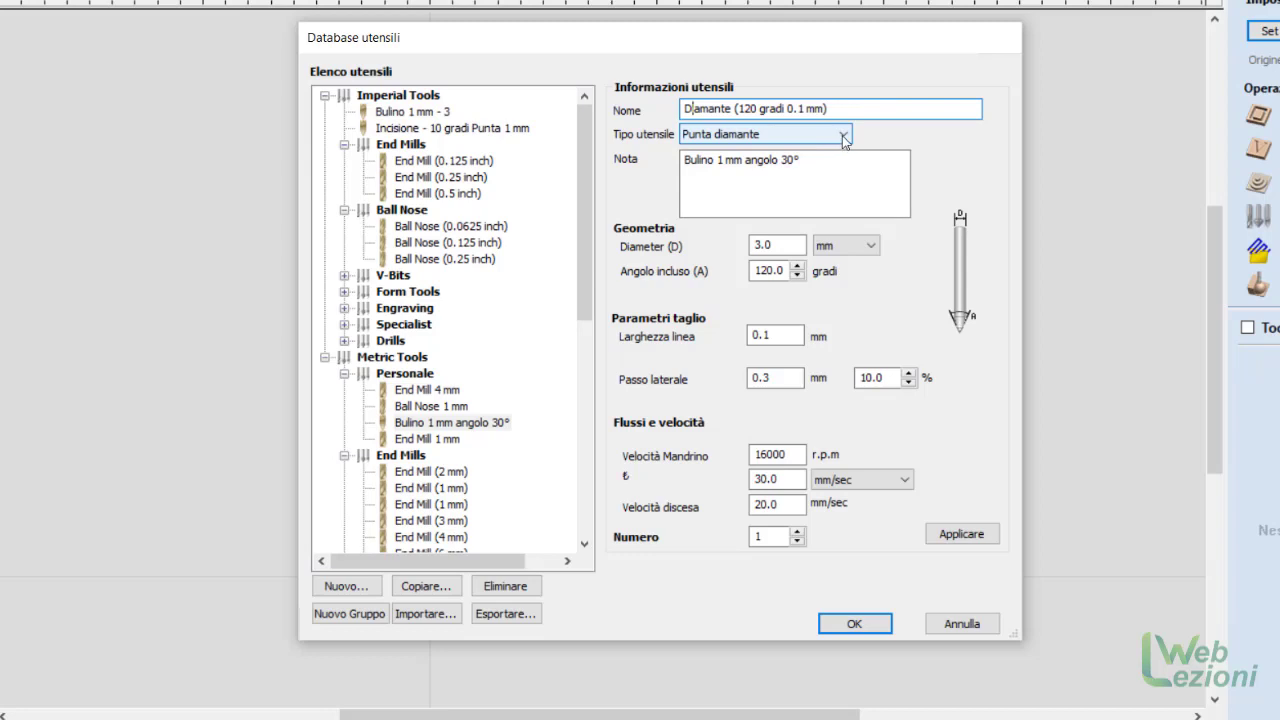
Step: Replace the diamond tool's note with "Diamante"
{"action": "left_click", "coordinate": [804, 160]}
{"action": "left_click_drag", "start_coordinate": [804, 160], "coordinate": [681, 161]}
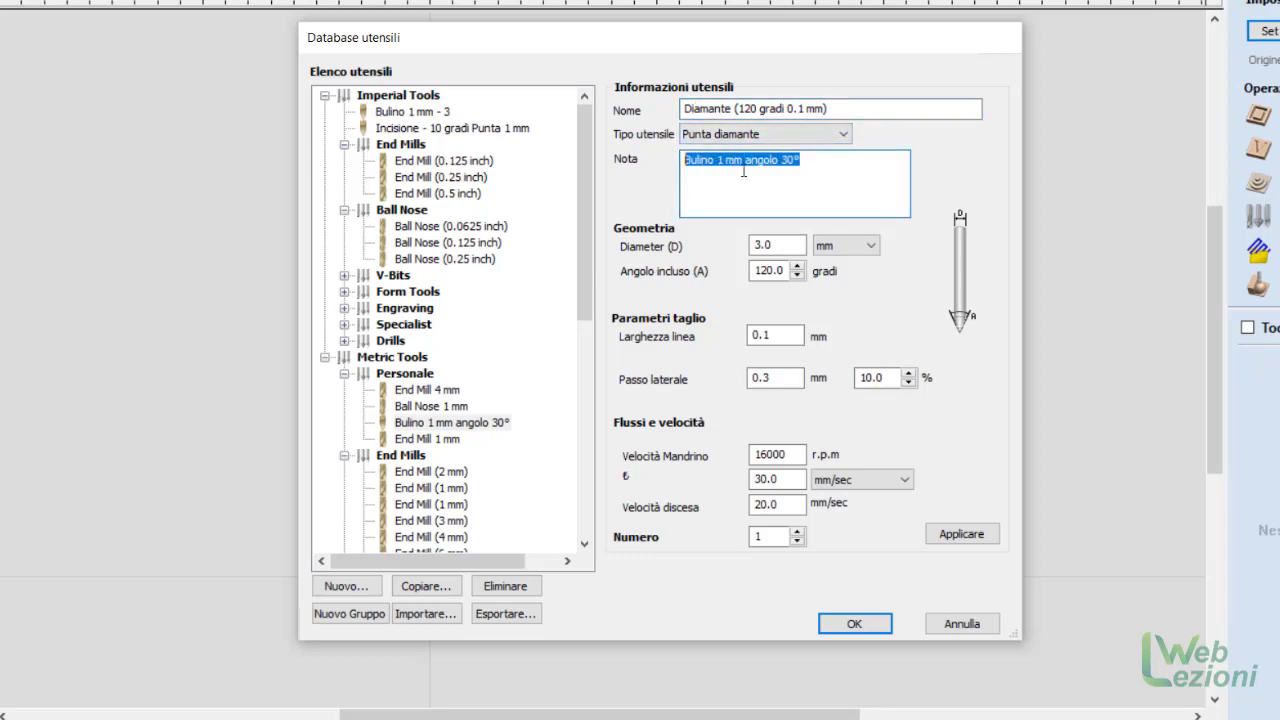
{"action": "key", "text": "BackSpace"}
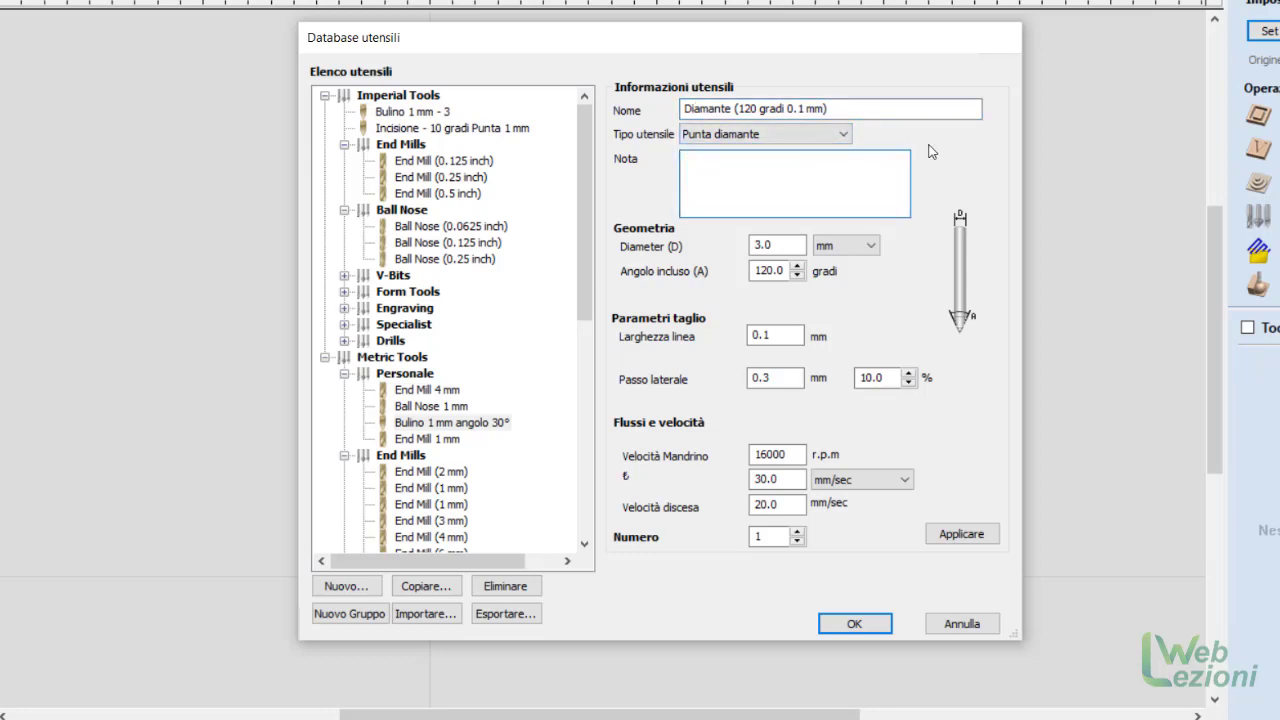
{"action": "type", "text": "Diamante"}
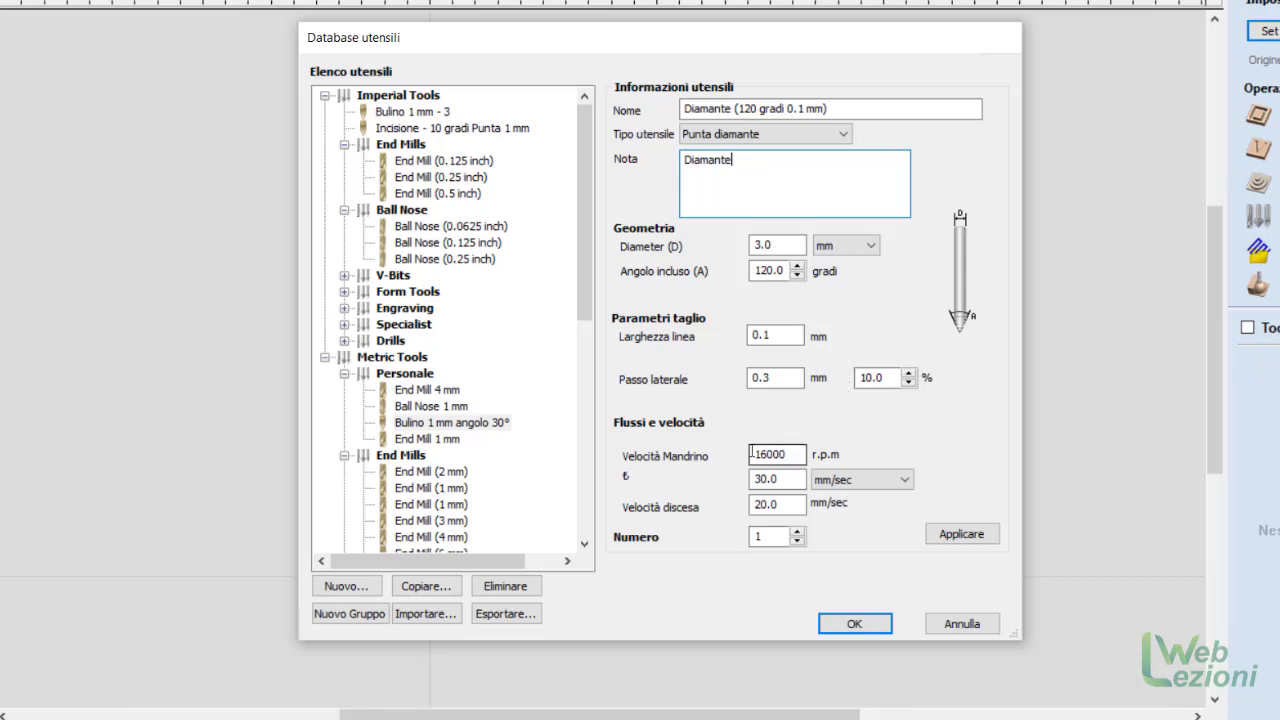
Step: Assign tool number 5 to the diamond tool and apply the tool settings
{"action": "left_click_drag", "start_coordinate": [753, 453], "coordinate": [792, 454]}
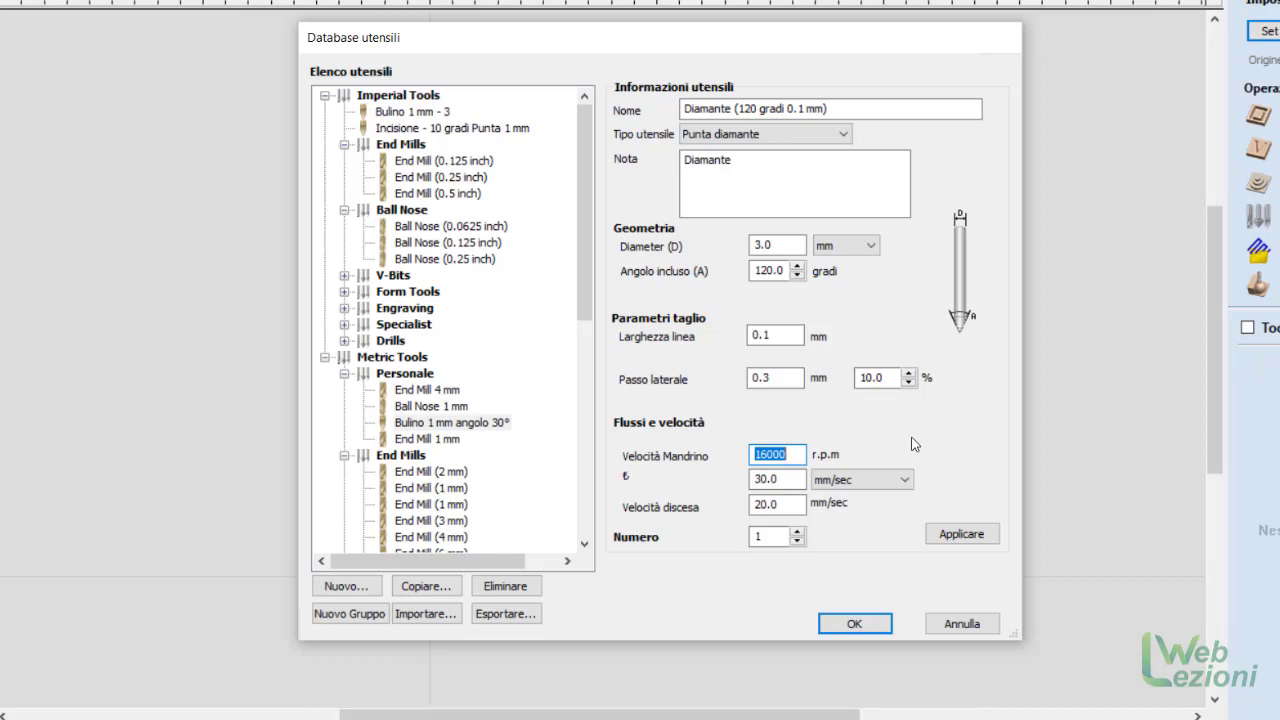
{"action": "left_click", "coordinate": [797, 532]}
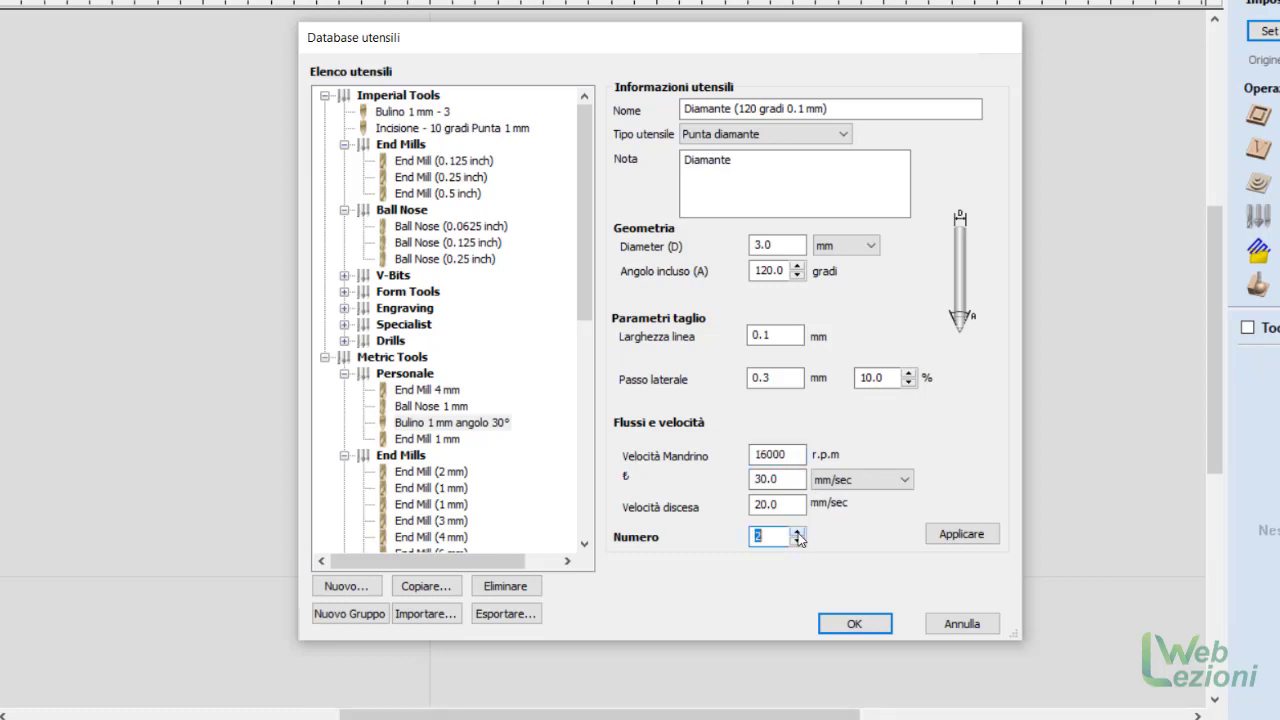
{"action": "left_click", "coordinate": [797, 532]}
{"action": "left_click", "coordinate": [797, 532]}
{"action": "left_click", "coordinate": [797, 532]}
{"action": "left_click", "coordinate": [962, 535]}
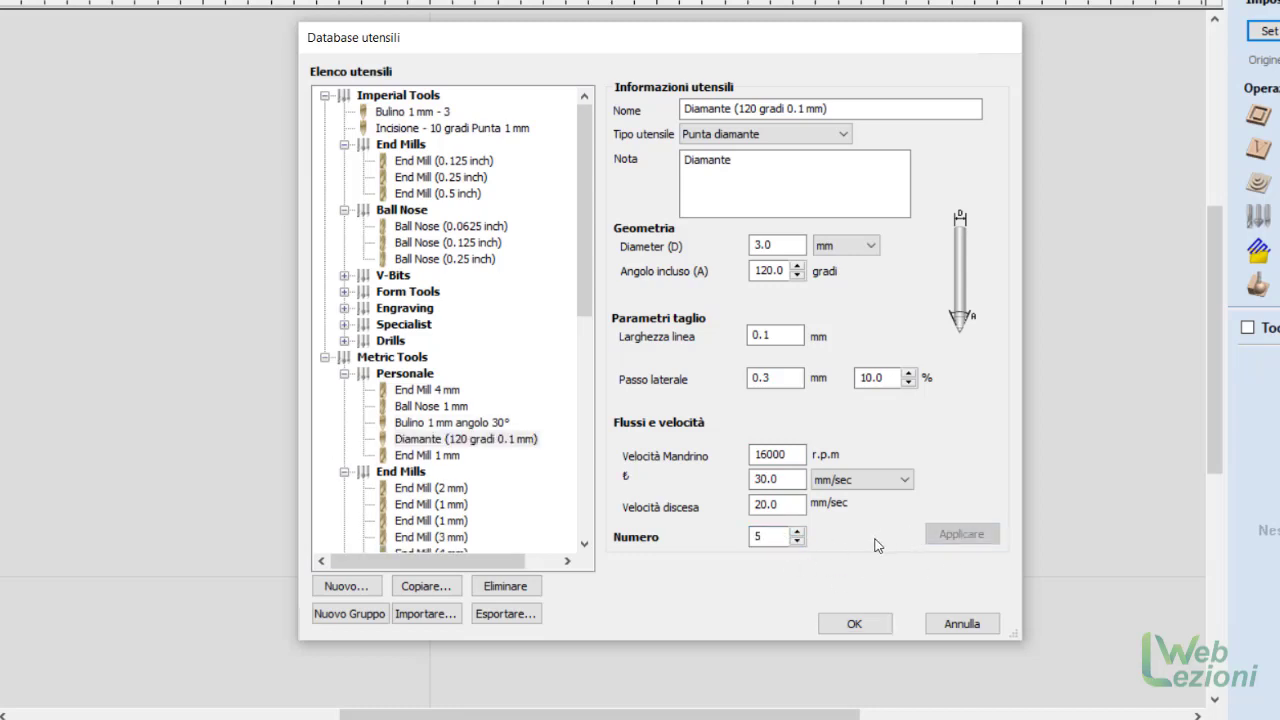